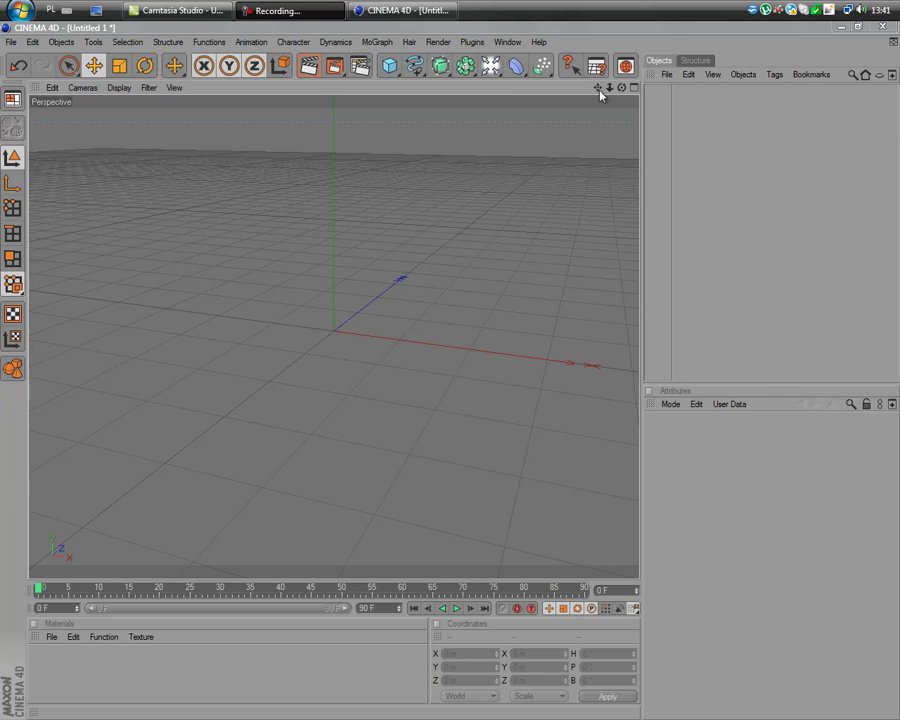
# Add two Floor objects to the scene
pyautogui.click(490, 68)
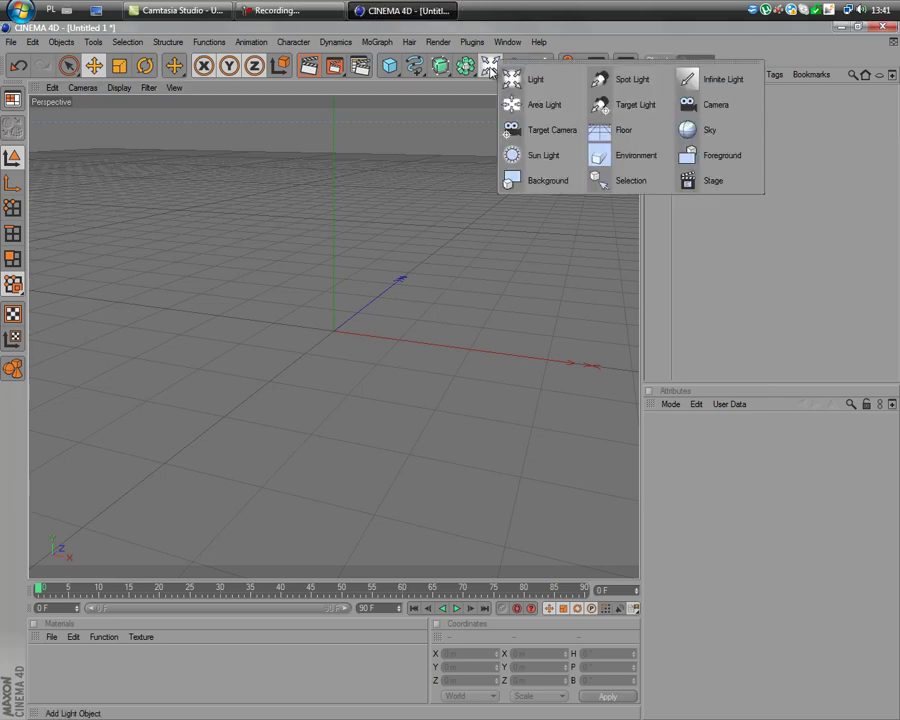
pyautogui.click(625, 138)
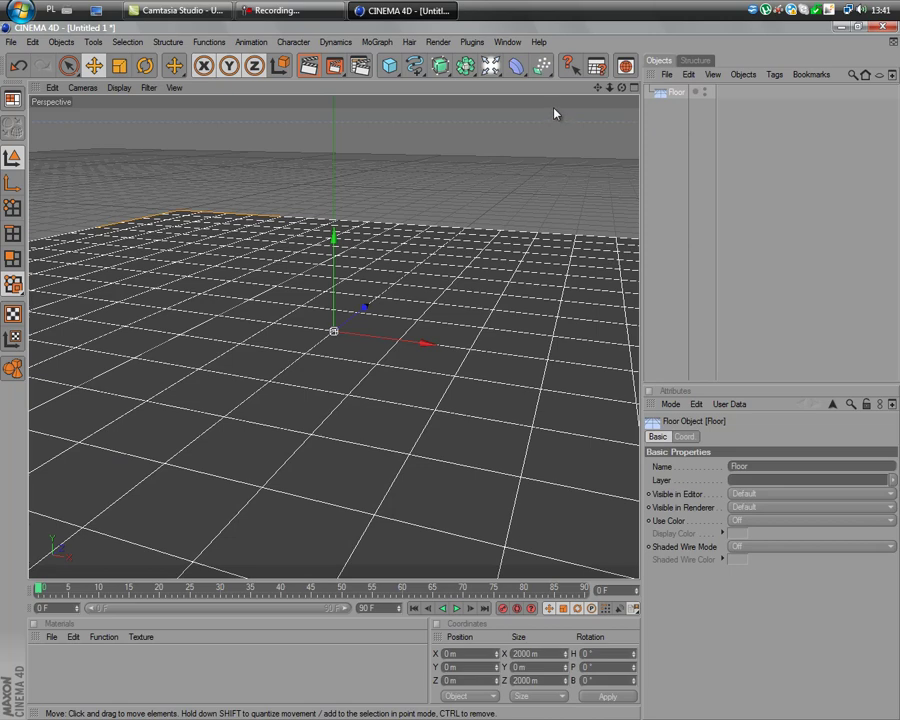
pyautogui.click(490, 66)
pyautogui.click(625, 138)
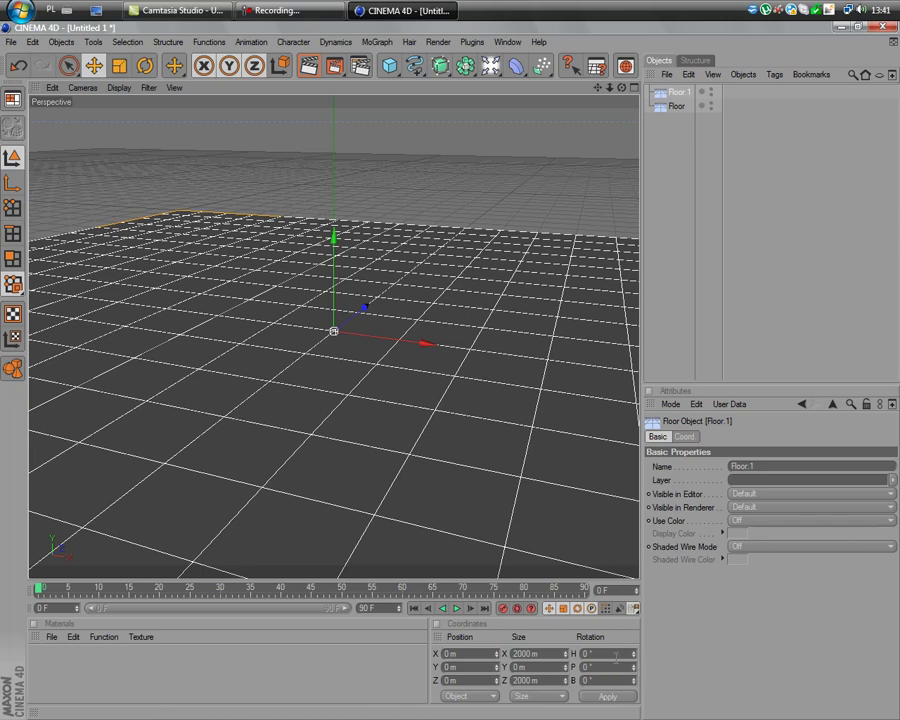
# Stand Floor.1 upright at 90° pitch and push it back on Z as a rear wall
pyautogui.click(615, 654)
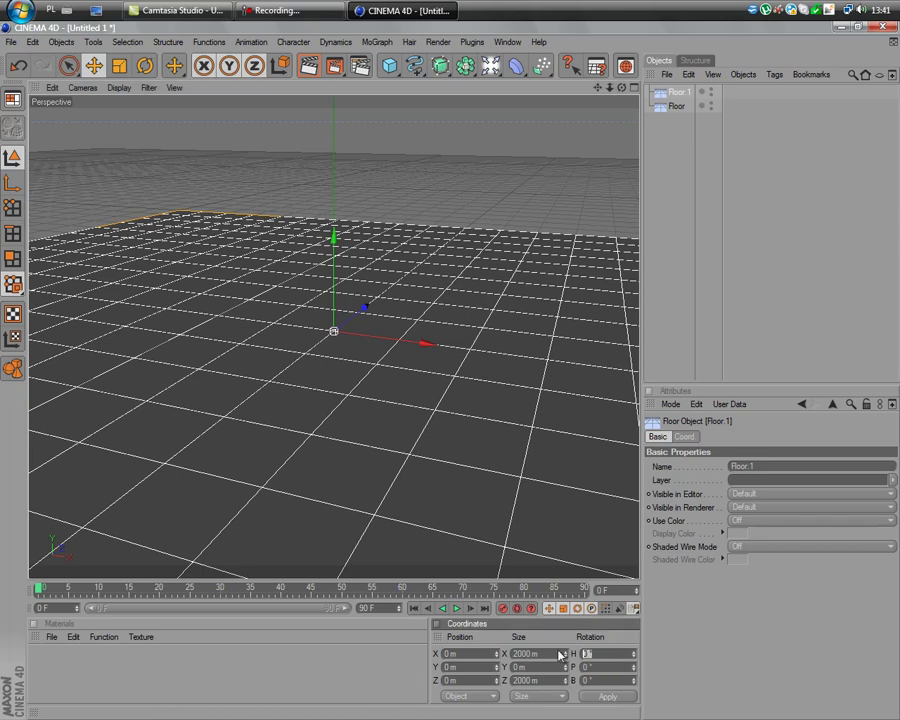
pyautogui.press('Tab')
pyautogui.write('9')
pyautogui.press('Return')
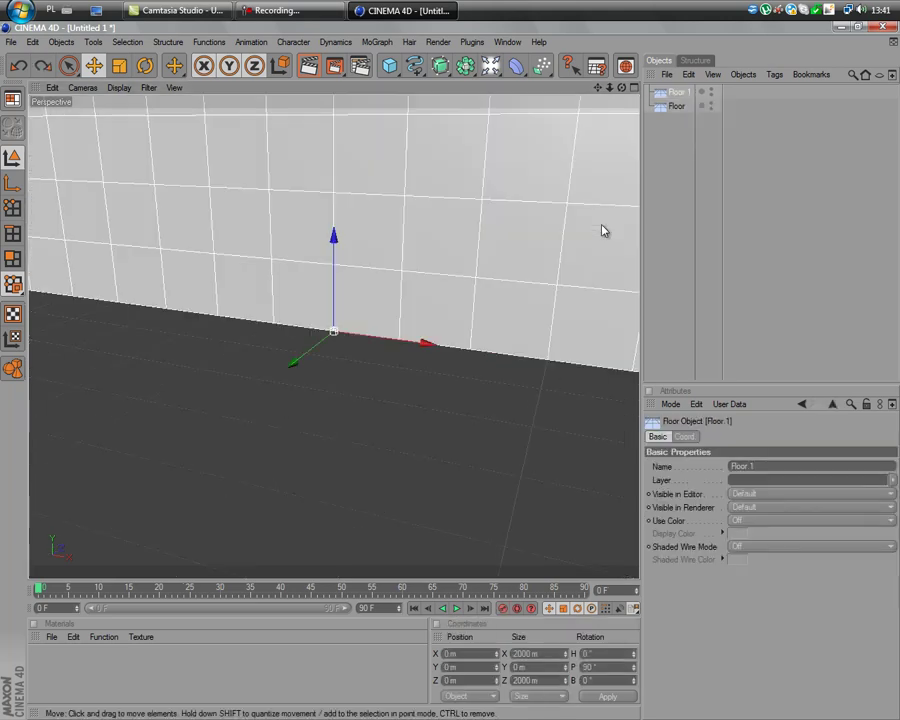
pyautogui.moveTo(314, 354); pyautogui.dragTo(390, 380)
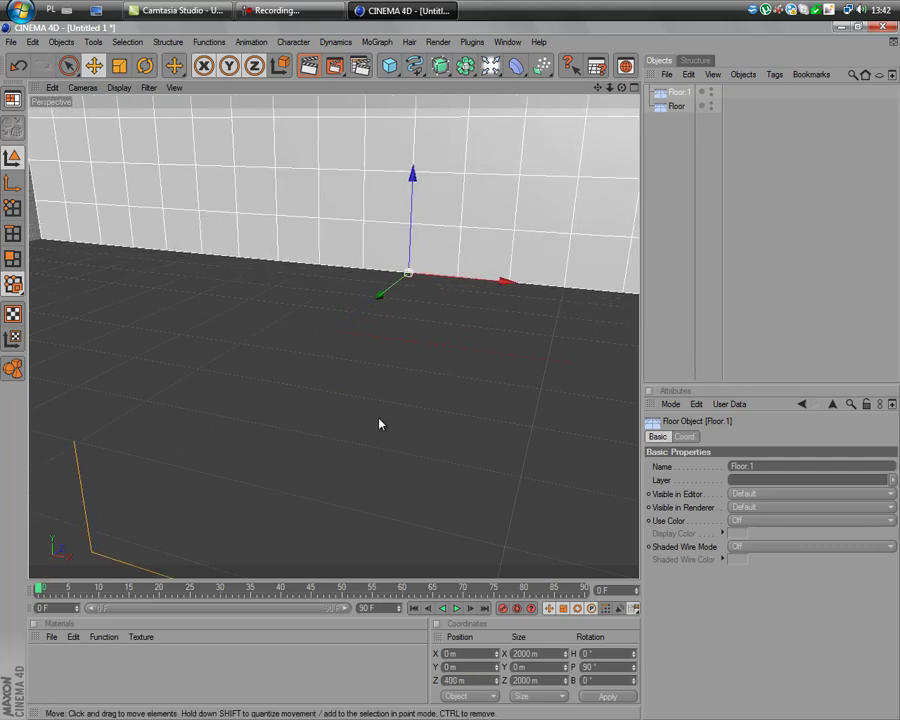
# Orbit to face the wall and render a preview of the view
pyautogui.click(679, 225)
pyautogui.moveTo(622, 87); pyautogui.dragTo(388, 127)
pyautogui.click(308, 65)
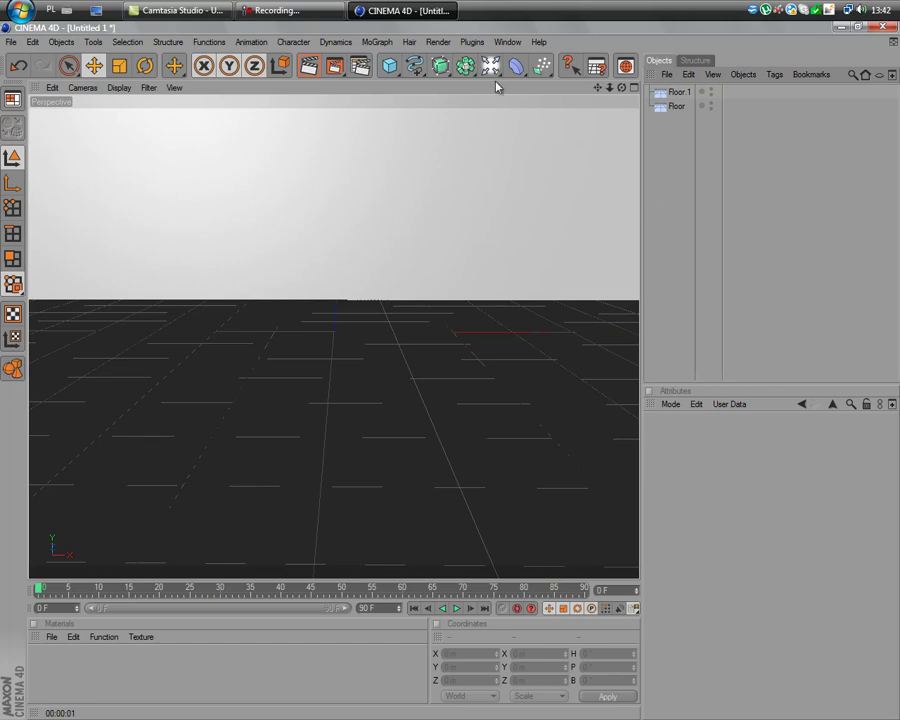
# Add a MoGraph Text object reading 'lomix' with 150 m extrusion depth
pyautogui.click(377, 42)
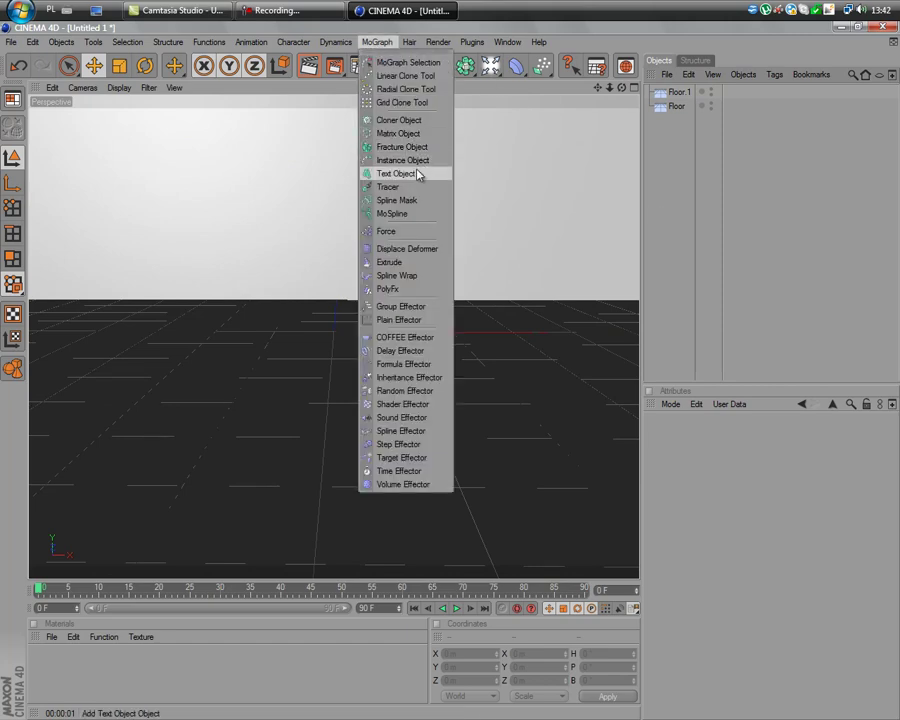
pyautogui.click(396, 174)
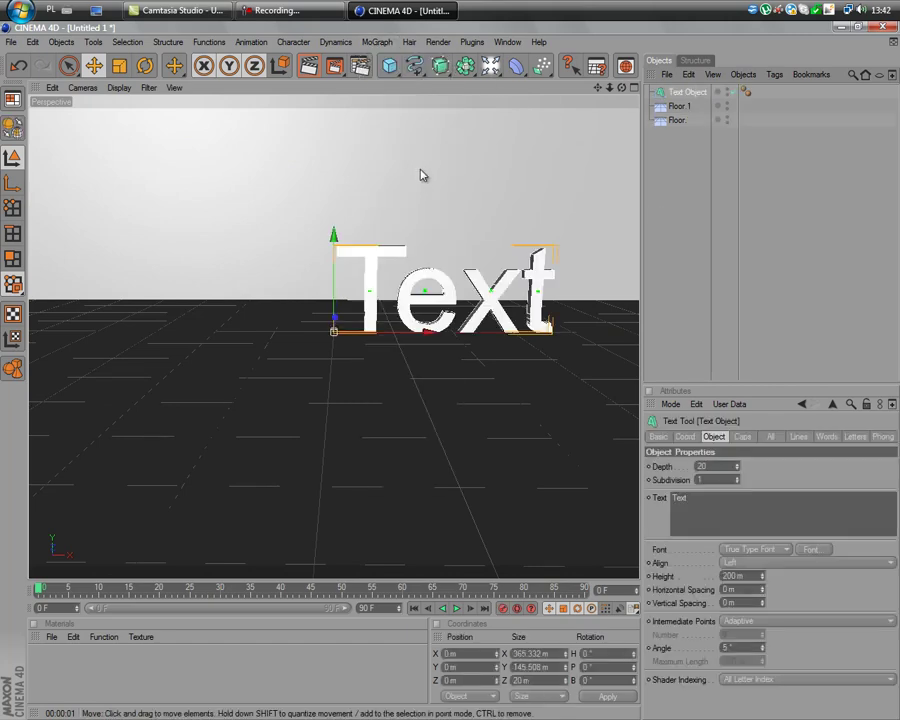
pyautogui.doubleClick(678, 496)
pyautogui.write('lomix')
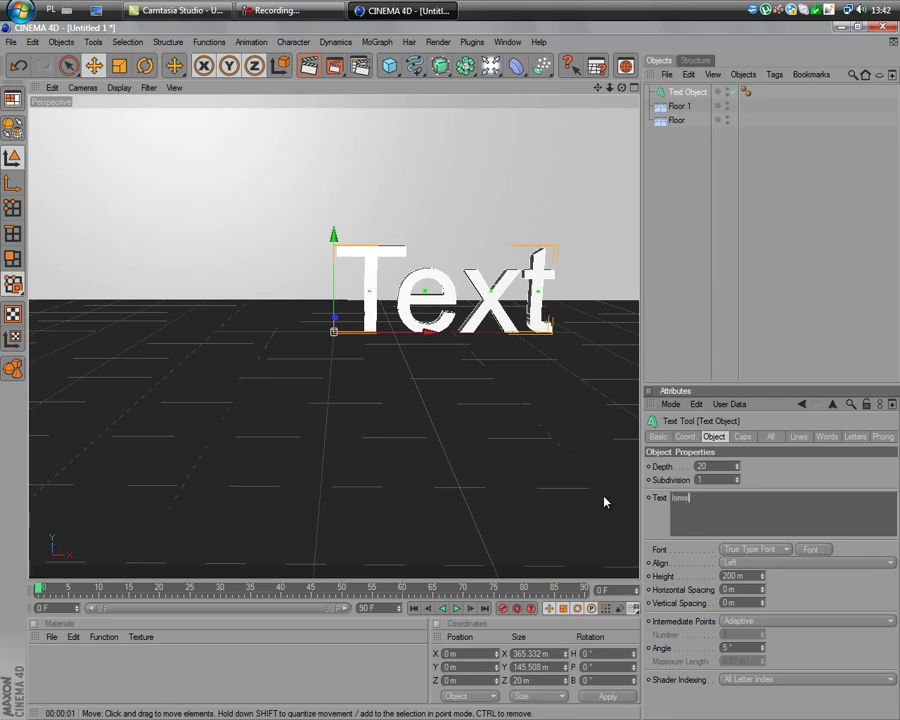
pyautogui.click(706, 466)
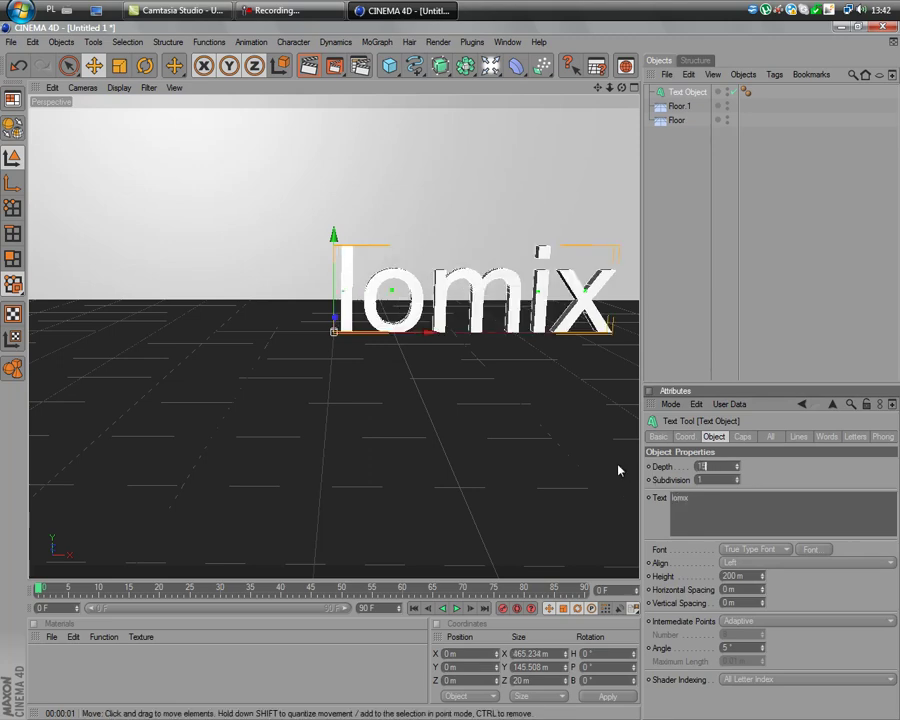
pyautogui.write('150')
pyautogui.press('Return')
# Set the text font to Bitsumishi and move the text left
pyautogui.click(812, 548)
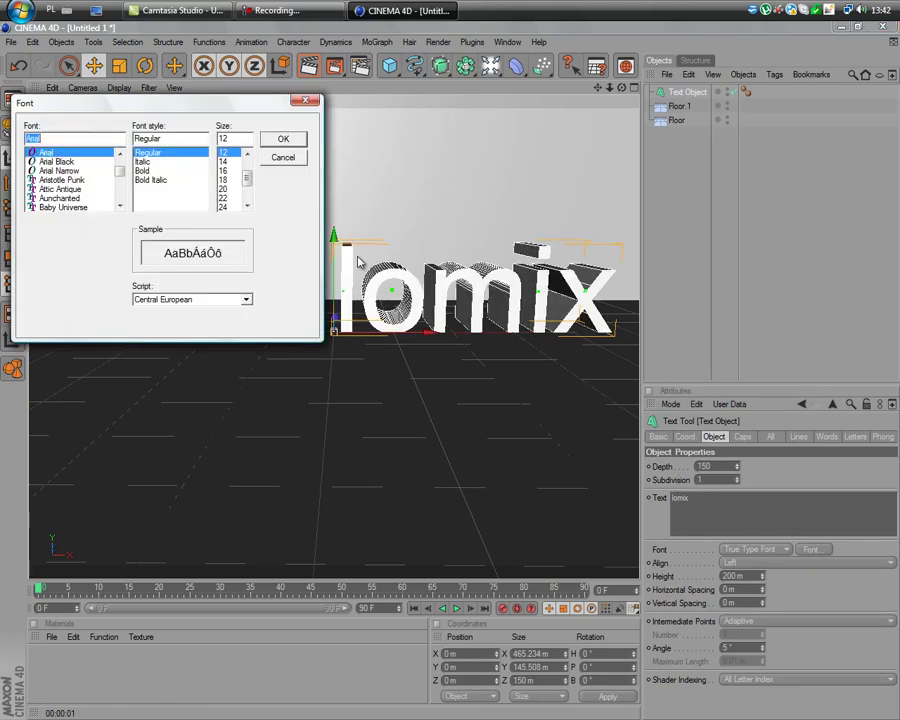
pyautogui.write('bitsu')
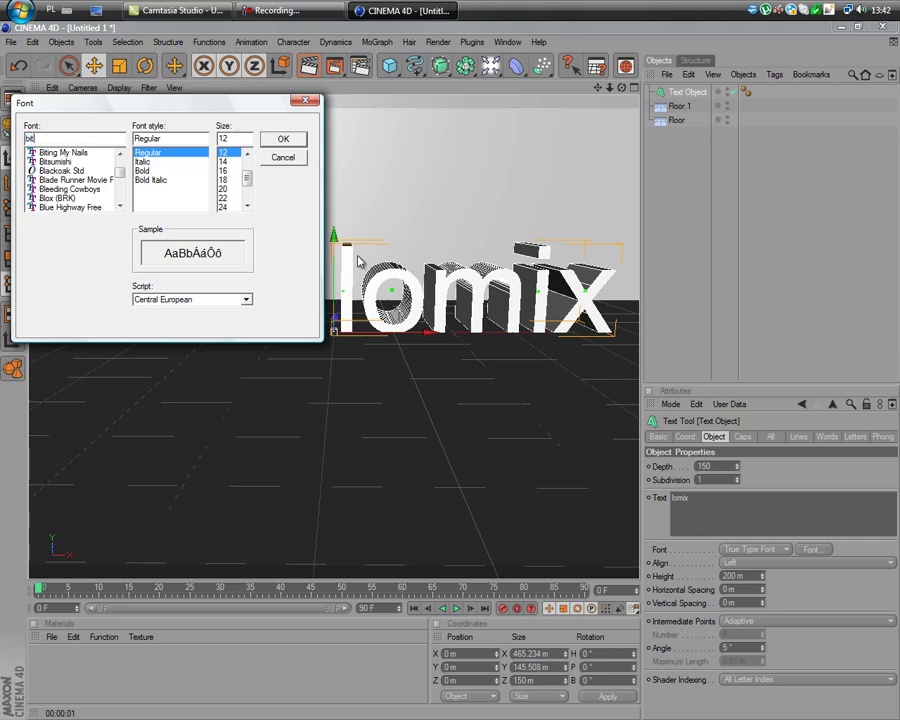
pyautogui.write('mishi')
pyautogui.press('Return')
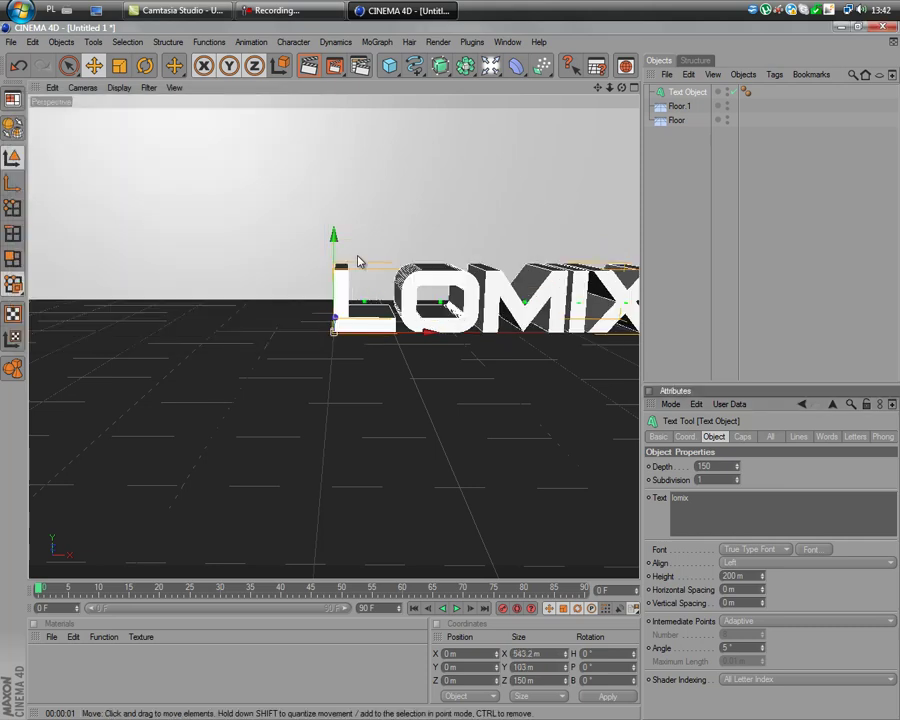
pyautogui.moveTo(409, 376); pyautogui.dragTo(273, 376)
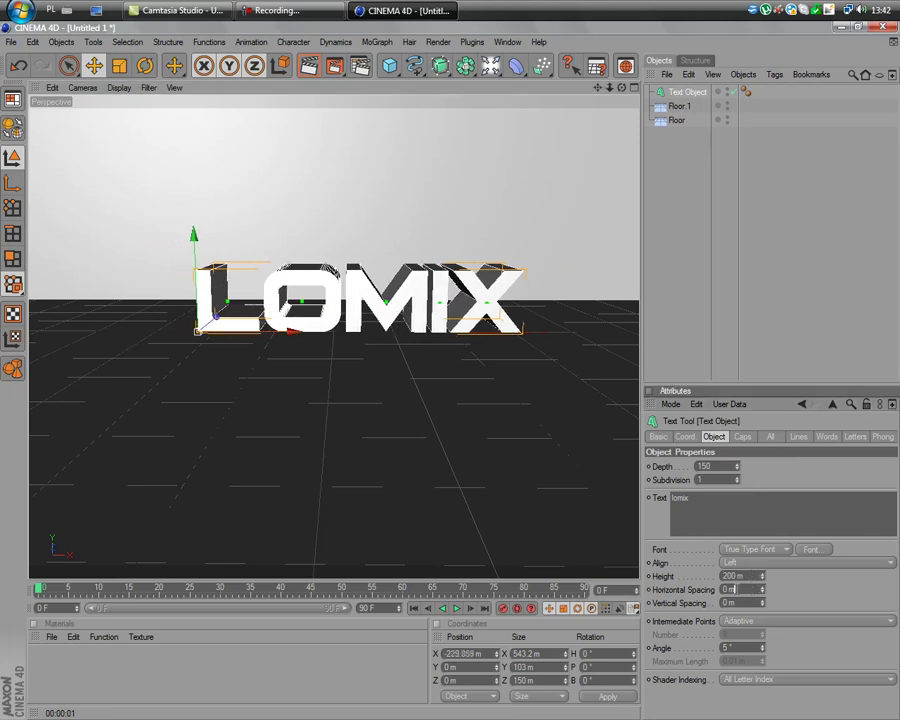
# Set horizontal letter spacing to 40 m and re-centre the text before the wall
pyautogui.click(728, 589)
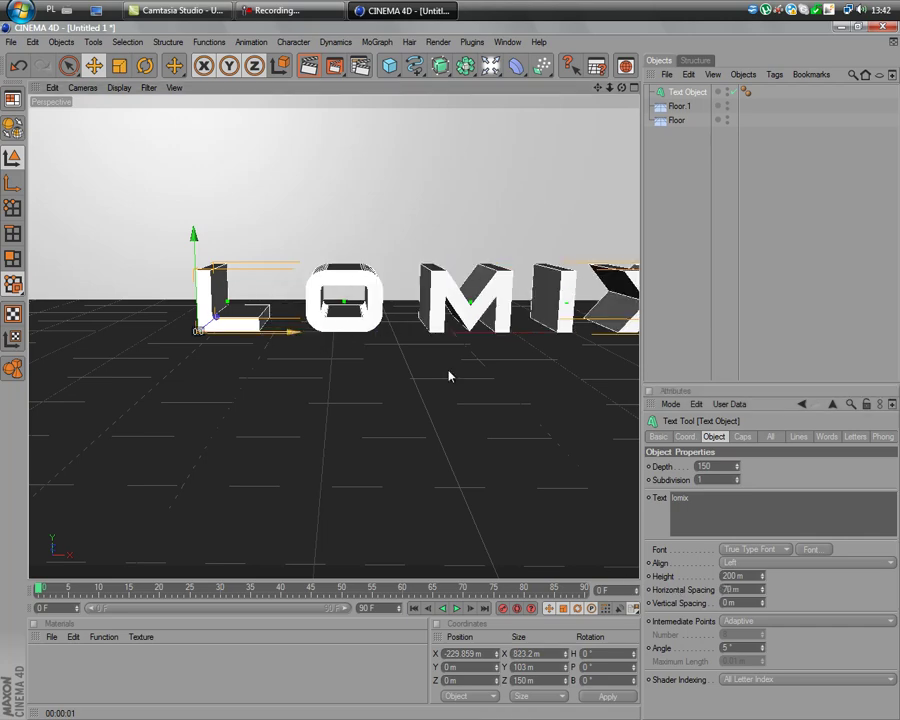
pyautogui.moveTo(448, 374); pyautogui.dragTo(462, 377)
pyautogui.moveTo(222, 340); pyautogui.dragTo(297, 340)
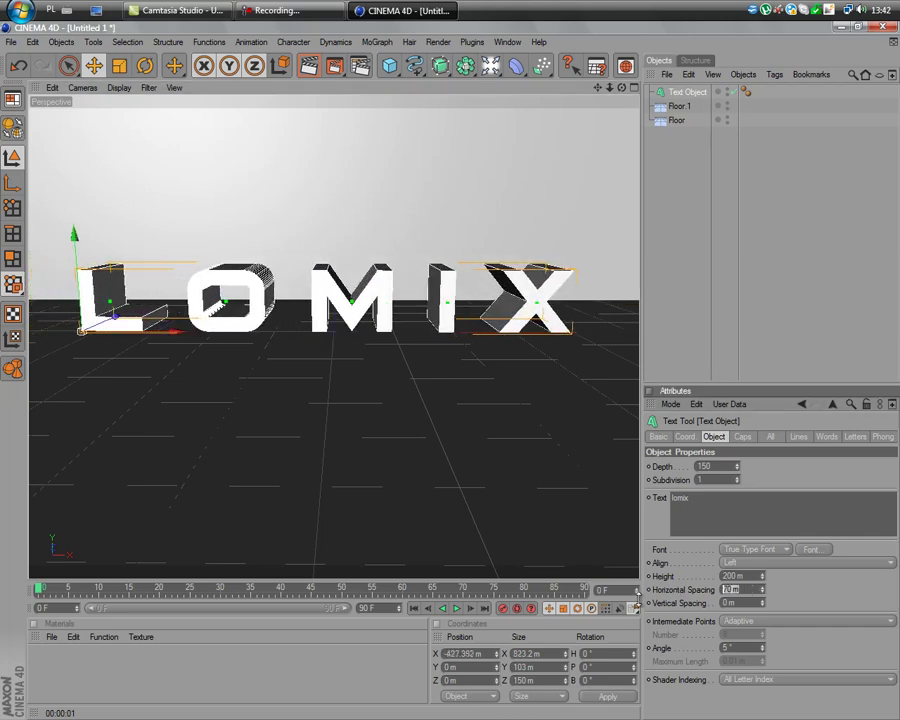
pyautogui.press('Return')
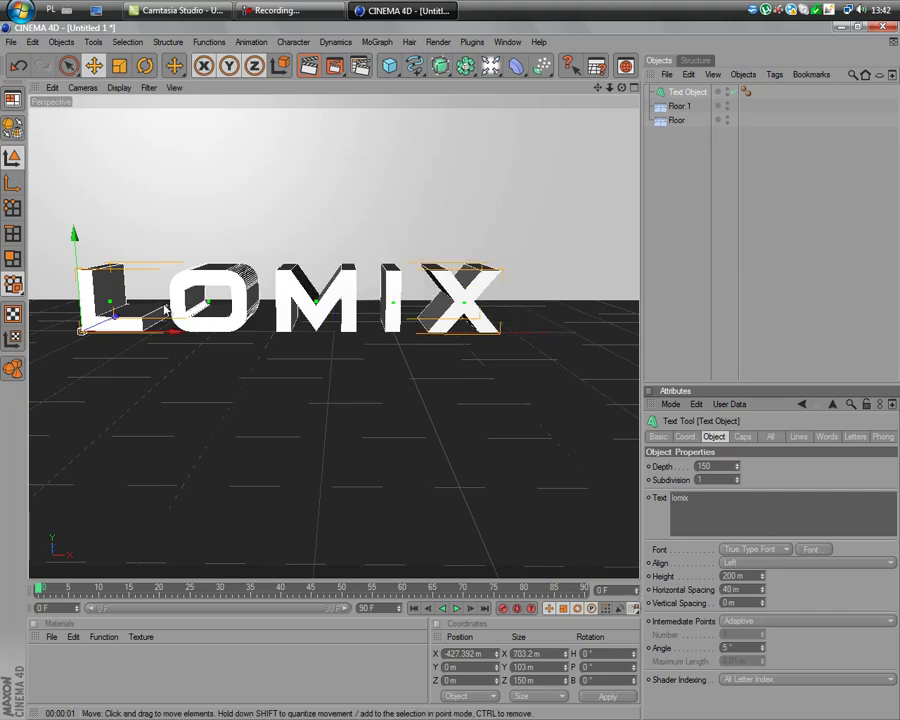
pyautogui.moveTo(406, 374); pyautogui.dragTo(456, 374)
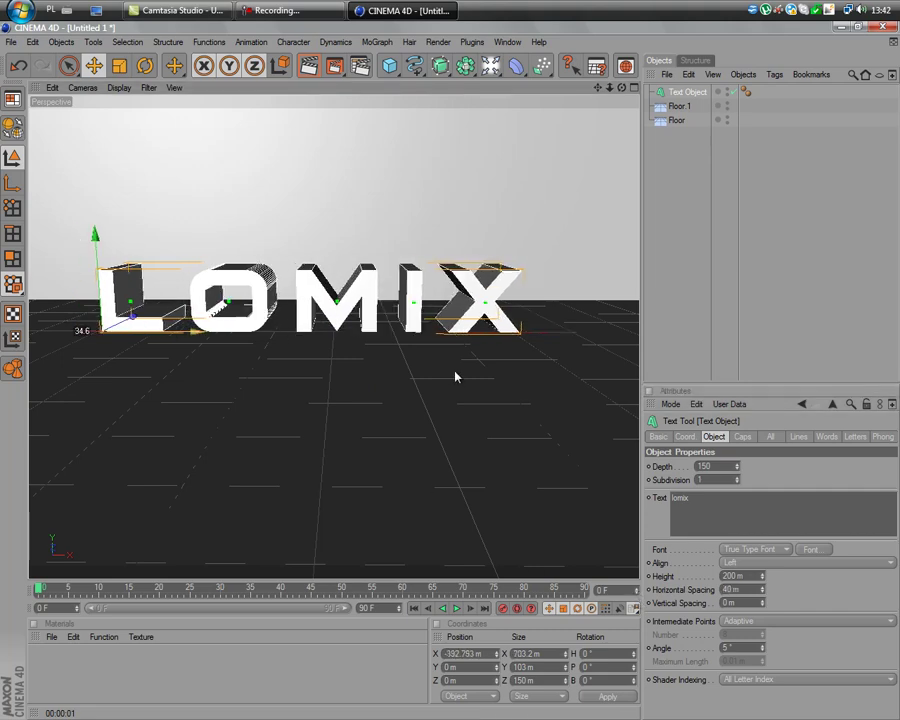
# Make both Start and End caps Fillet Caps with 20 m radius
pyautogui.click(743, 437)
pyautogui.click(740, 467)
pyautogui.click(720, 520)
pyautogui.click(750, 506)
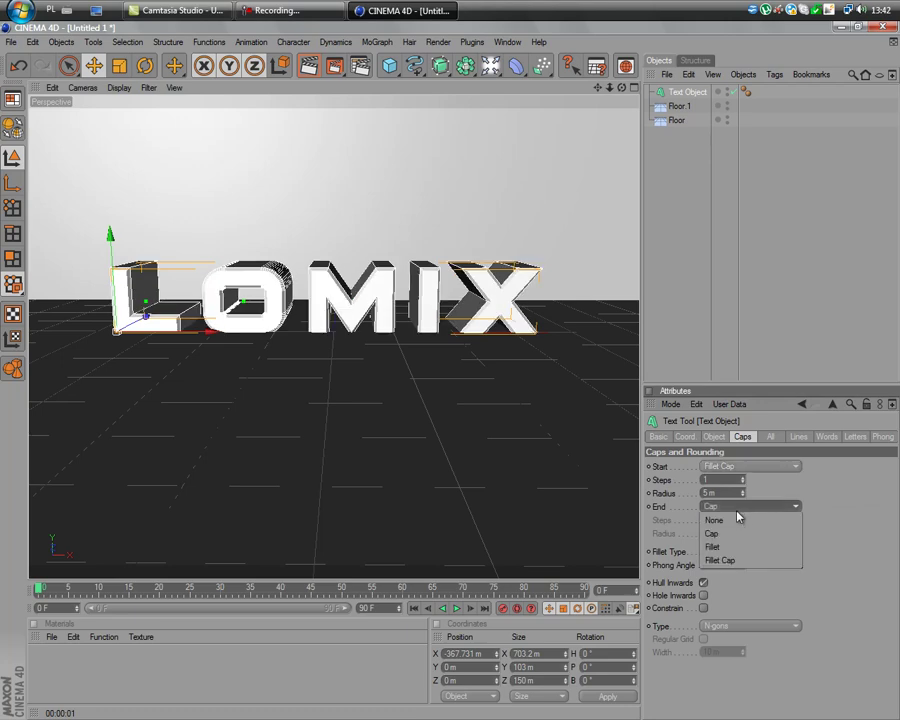
pyautogui.click(718, 559)
pyautogui.doubleClick(727, 493)
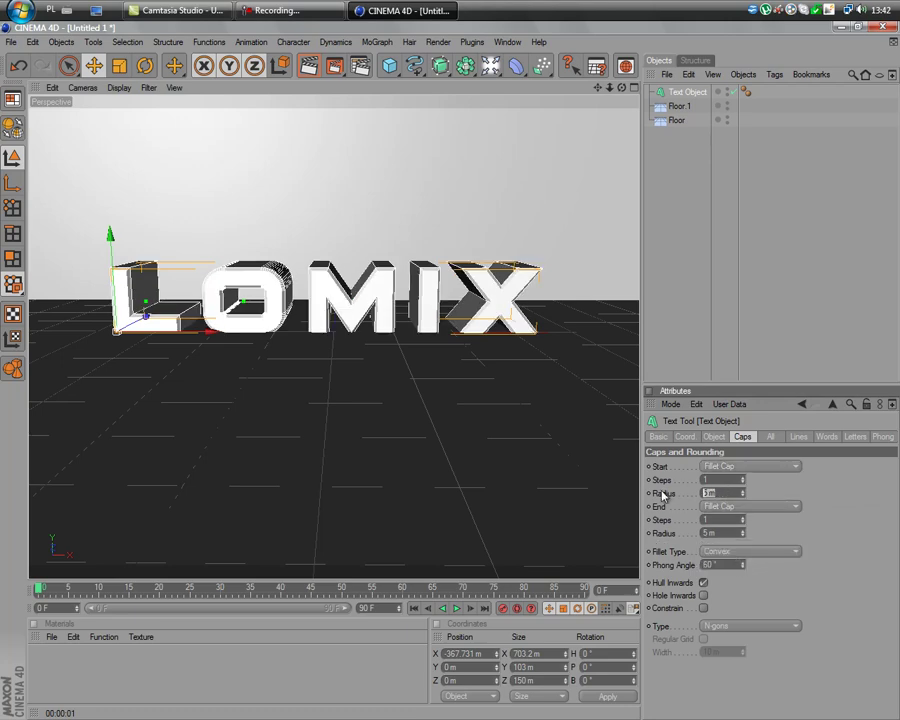
pyautogui.write('20')
pyautogui.press('Return')
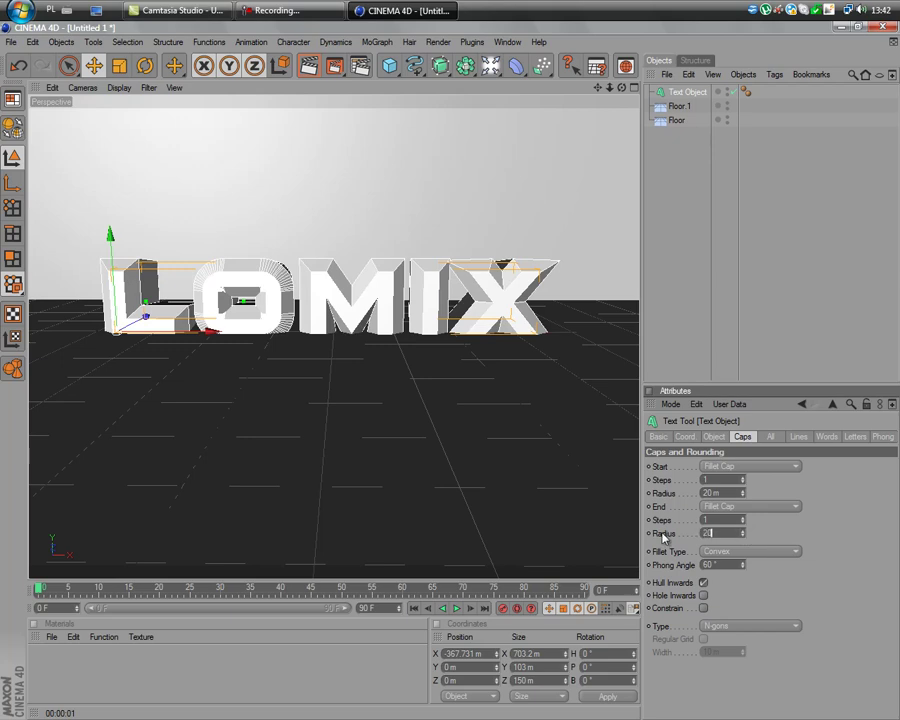
pyautogui.write('20')
pyautogui.press('Return')
# Raise the LOMIX text to about Y 19.9 m
pyautogui.click(629, 298)
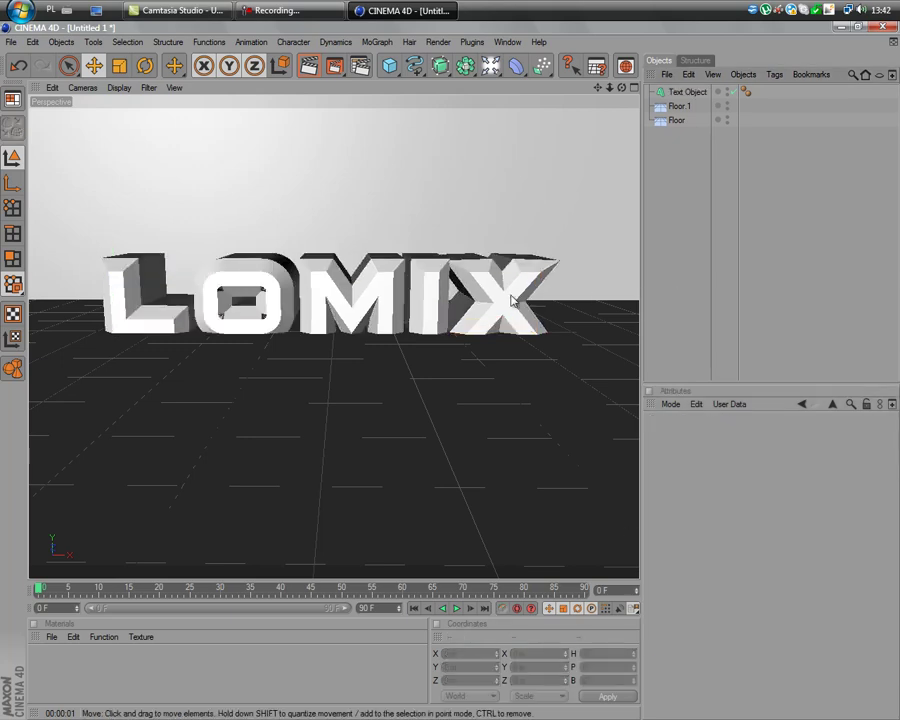
pyautogui.click(287, 295)
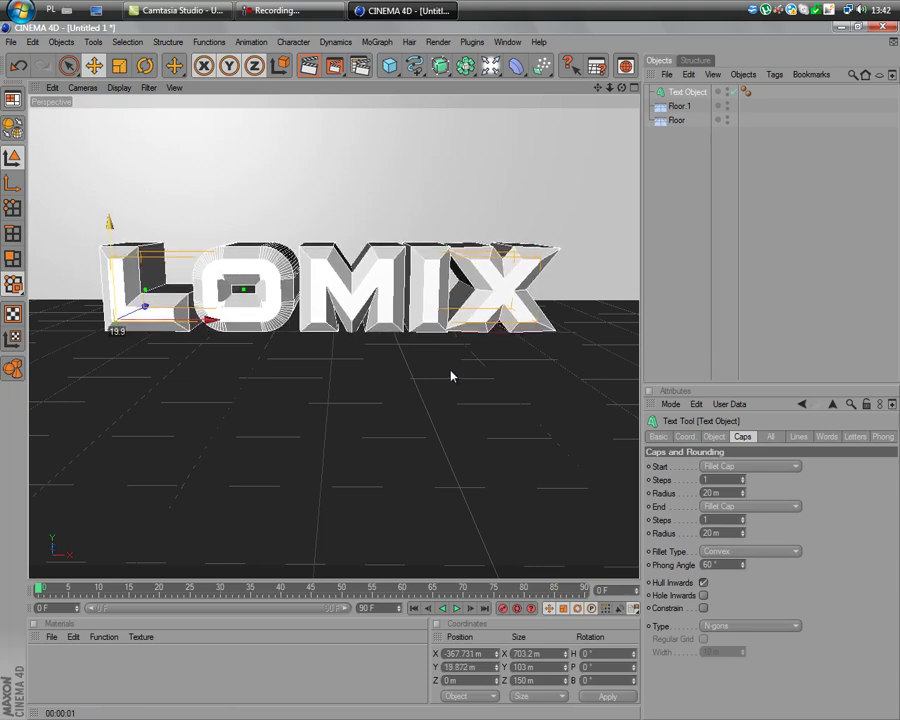
pyautogui.moveTo(451, 376); pyautogui.dragTo(279, 343)
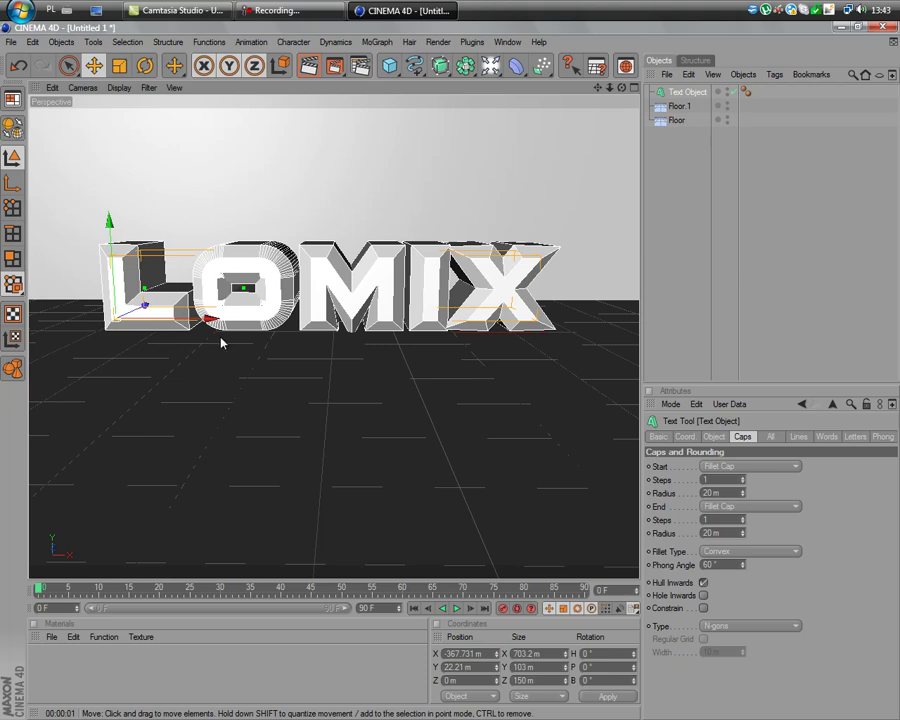
pyautogui.moveTo(145, 285); pyautogui.dragTo(145, 287)
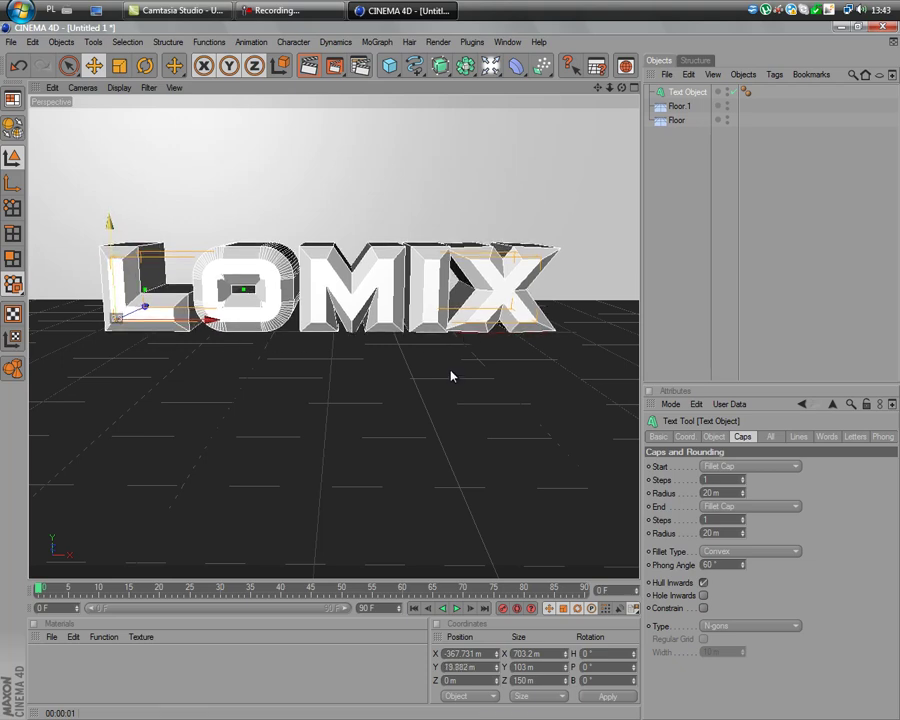
# Render a preview, then push the LOMIX text back along Z to about 136 m
pyautogui.click(665, 247)
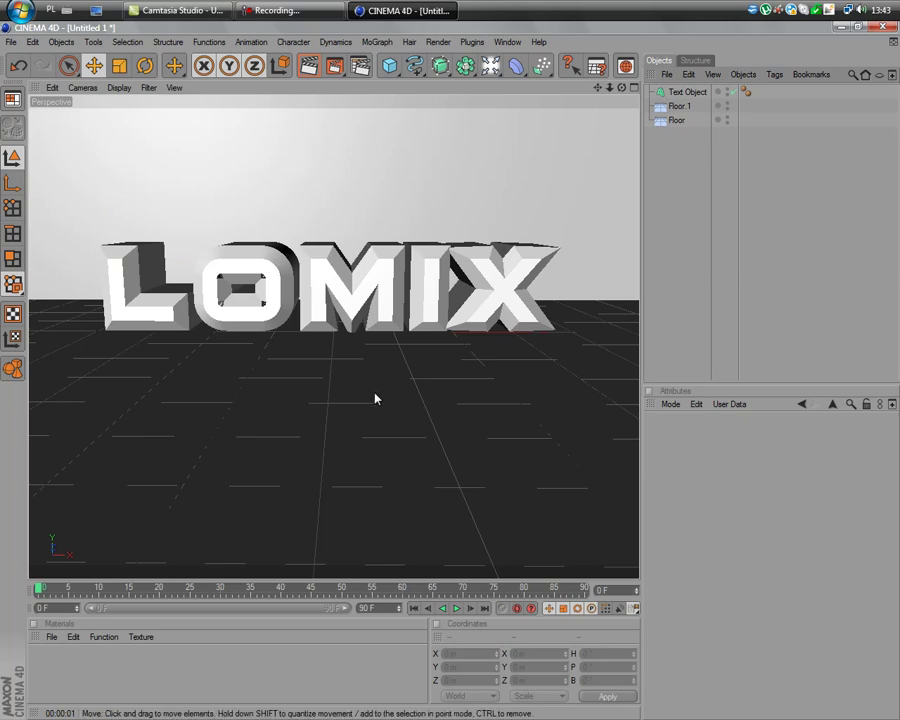
pyautogui.click(311, 68)
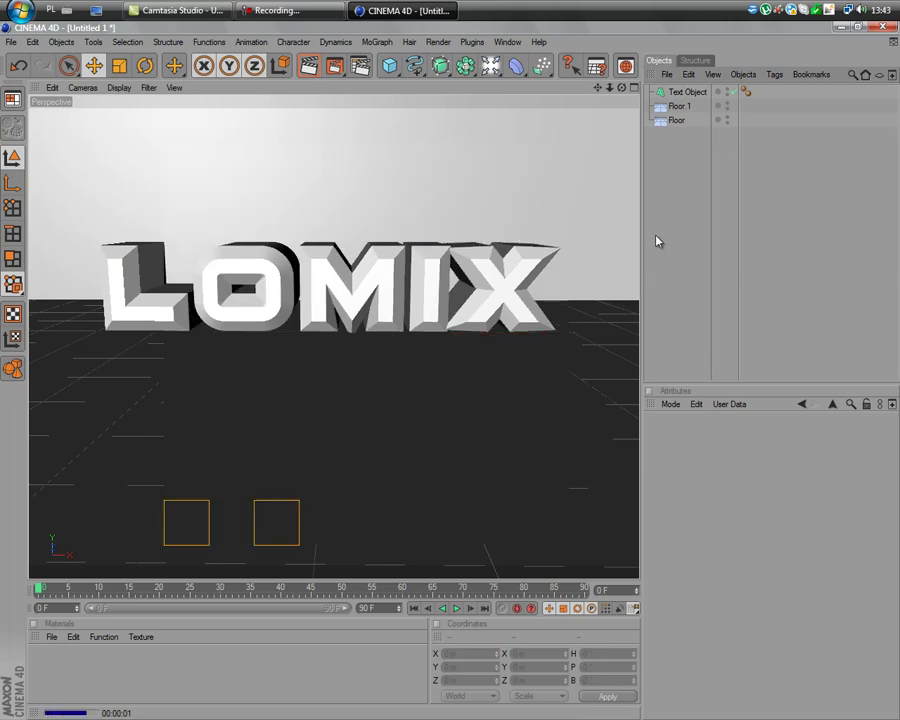
pyautogui.click(683, 91)
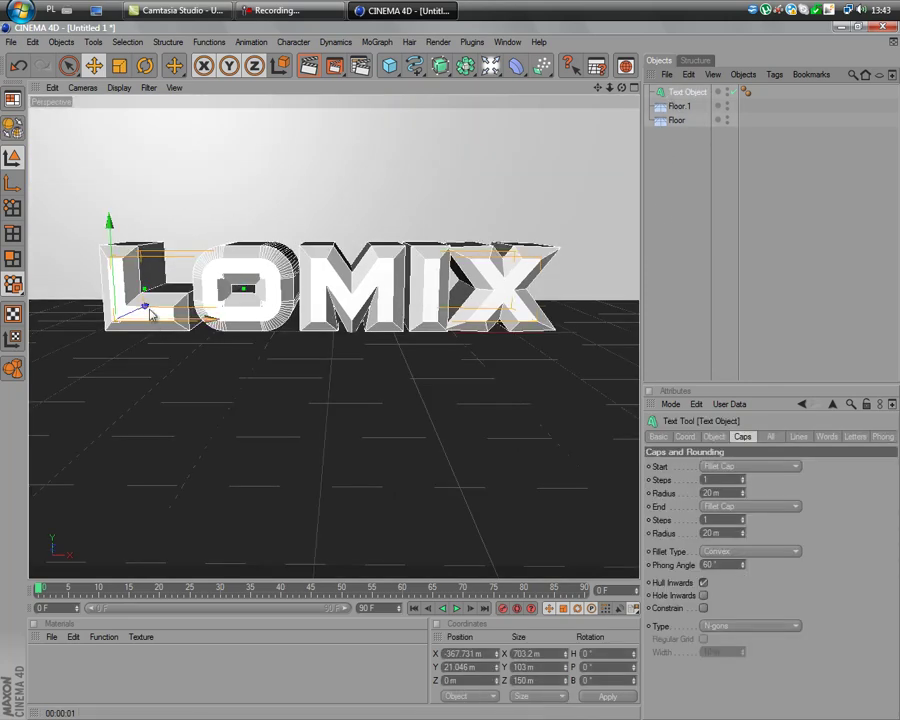
pyautogui.moveTo(146, 309); pyautogui.dragTo(450, 378)
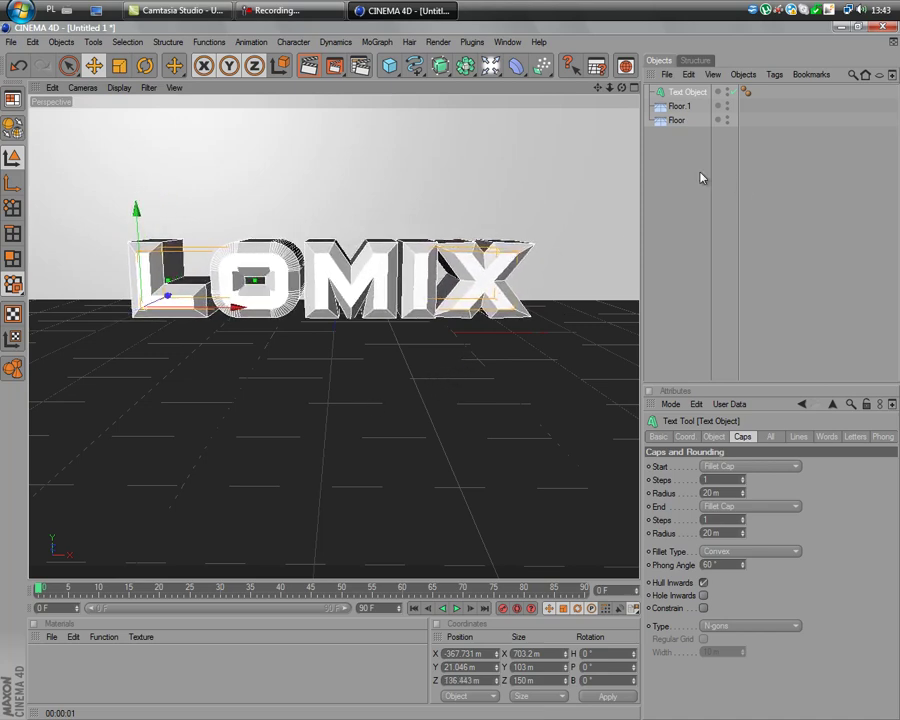
pyautogui.click(675, 206)
# Create material Mat with red Color and red Luminance enabled
pyautogui.doubleClick(111, 670)
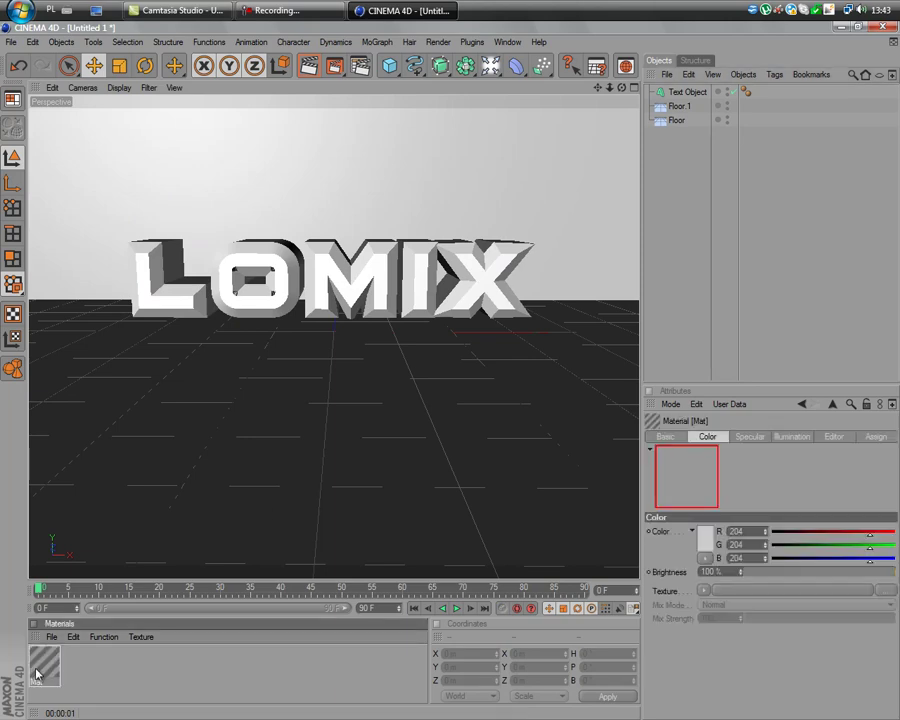
pyautogui.doubleClick(44, 660)
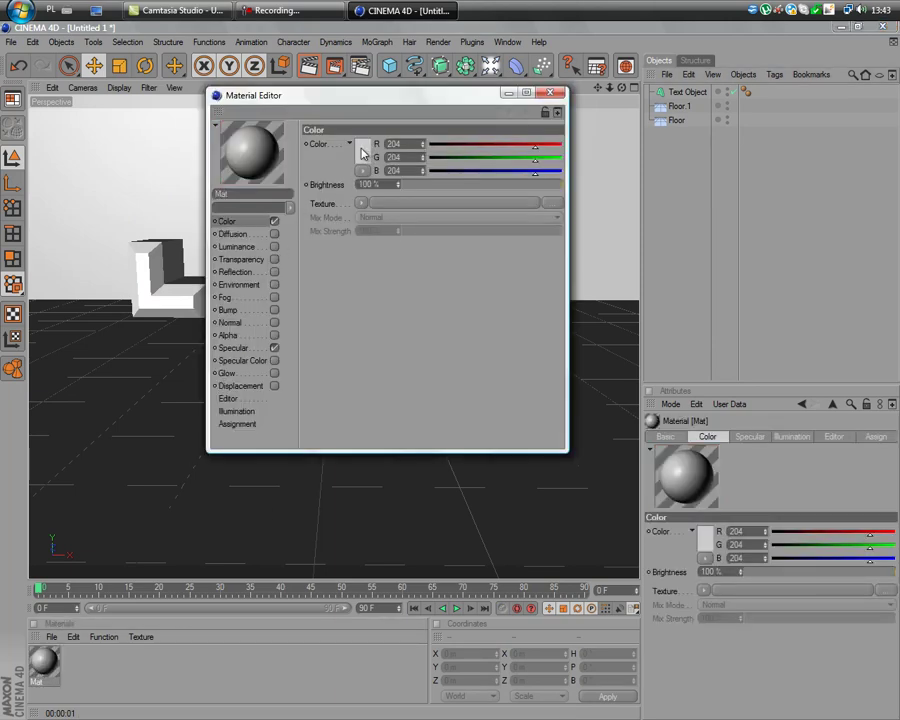
pyautogui.click(362, 157)
pyautogui.click(354, 206)
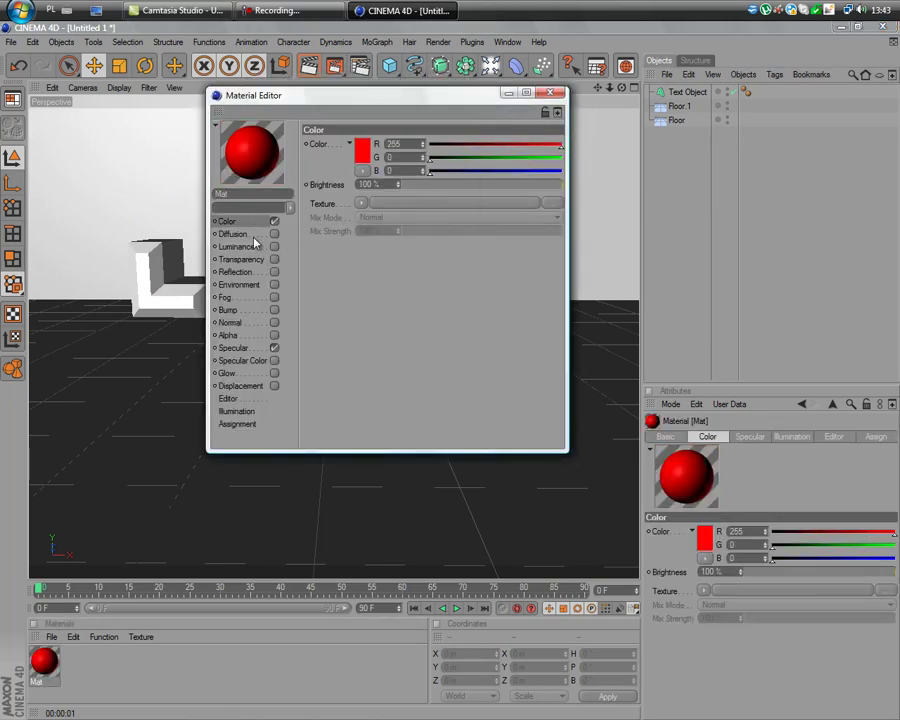
pyautogui.click(274, 246)
pyautogui.click(363, 152)
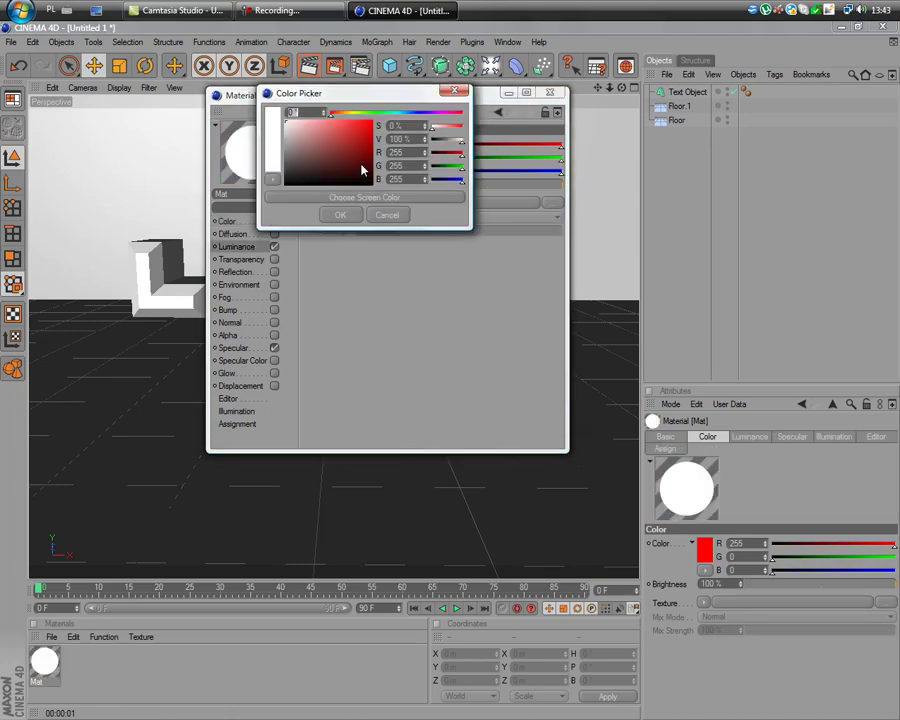
pyautogui.click(362, 169)
pyautogui.click(358, 212)
pyautogui.click(558, 97)
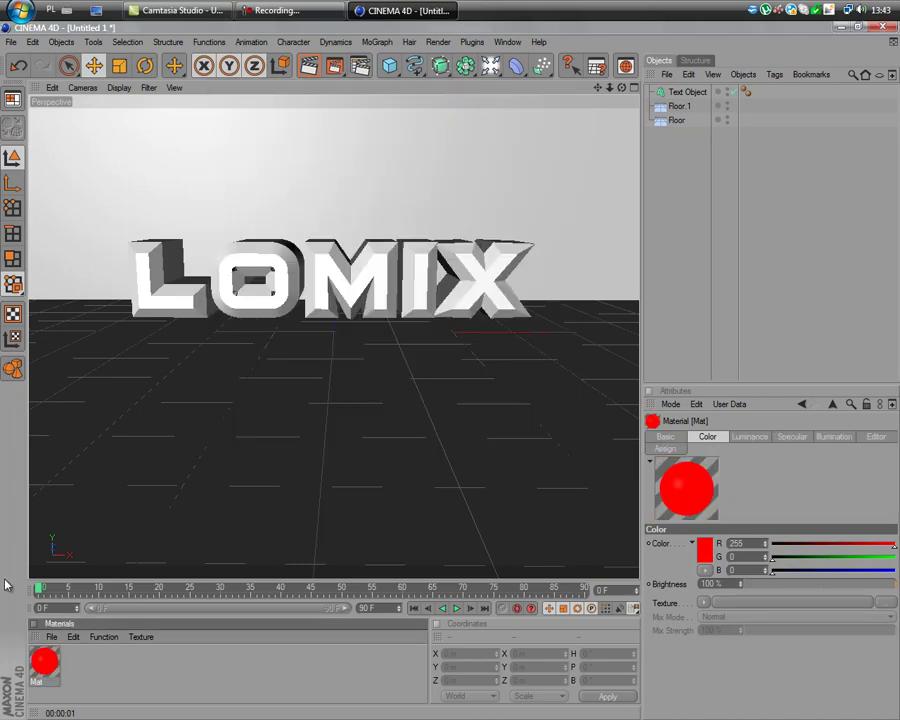
# Apply Mat to Floor and Floor.1, then add a second material Mat.1
pyautogui.moveTo(42, 658); pyautogui.dragTo(250, 450)
pyautogui.moveTo(40, 670); pyautogui.dragTo(682, 106)
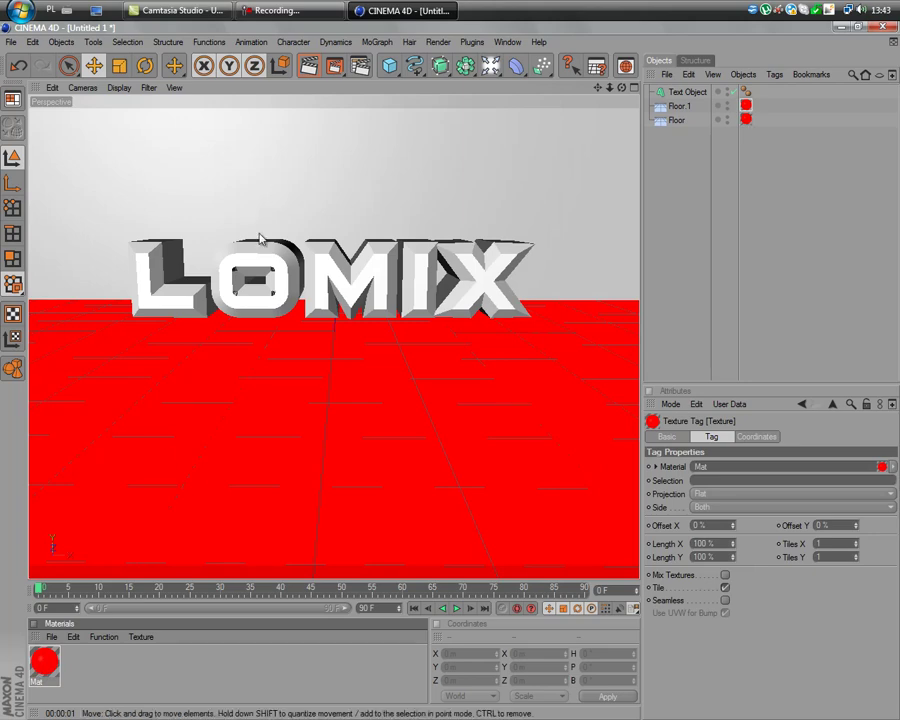
pyautogui.doubleClick(130, 677)
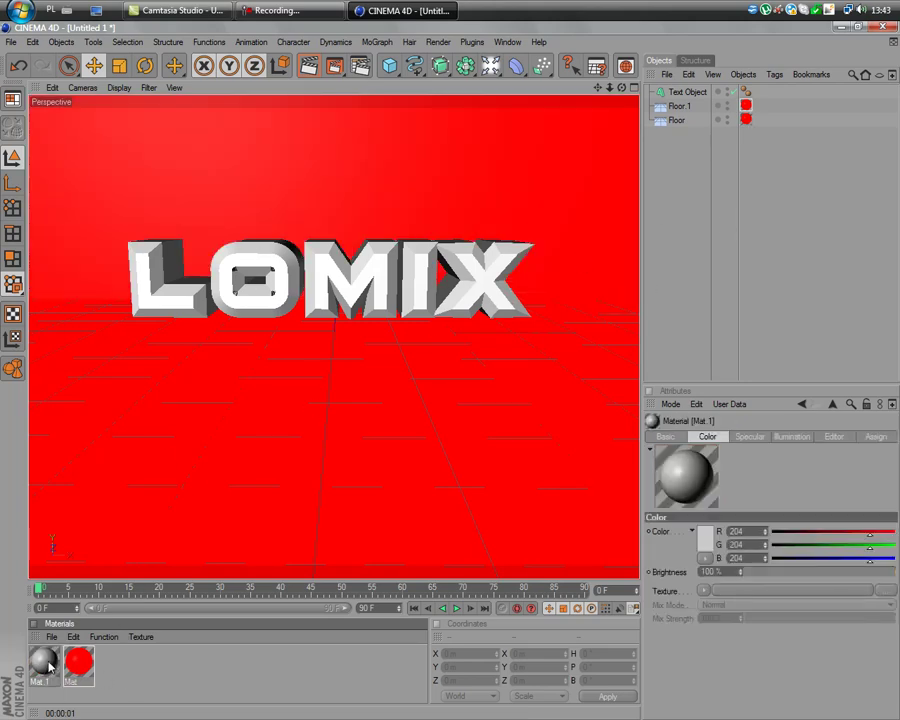
# Make Mat.1 dark green with green Luminance and apply it to the LOMIX text
pyautogui.doubleClick(44, 661)
pyautogui.click(362, 150)
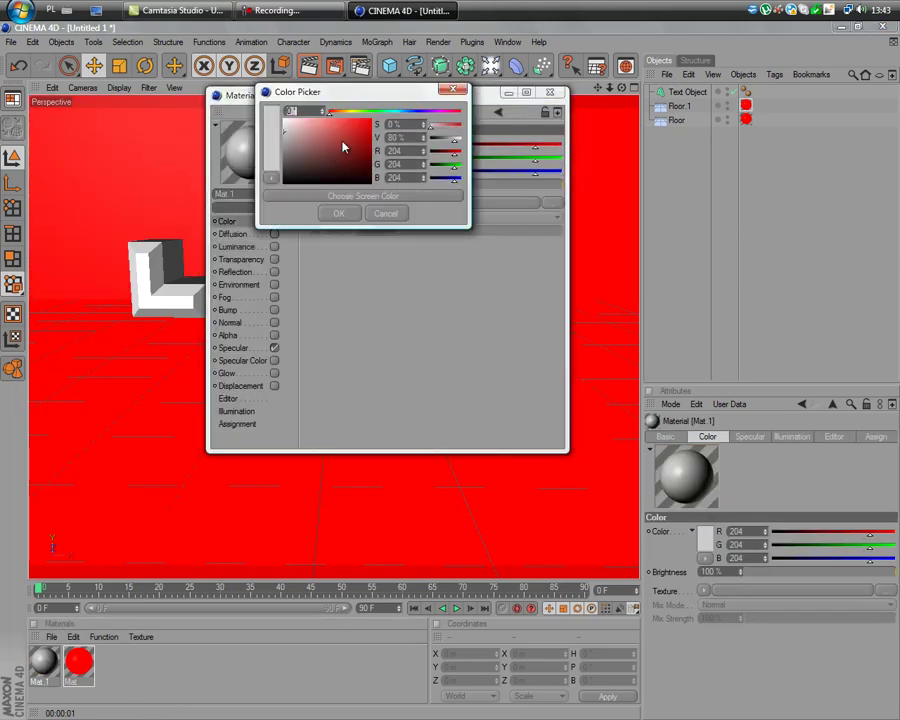
pyautogui.click(372, 111)
pyautogui.moveTo(368, 130); pyautogui.dragTo(368, 152)
pyautogui.click(338, 213)
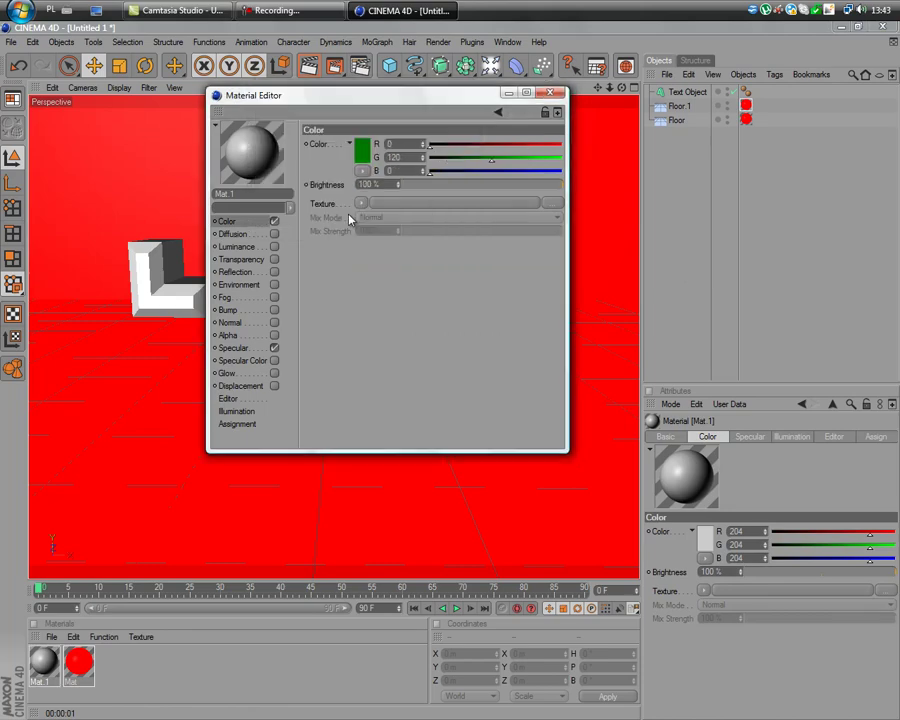
pyautogui.click(245, 247)
pyautogui.click(362, 150)
pyautogui.click(373, 111)
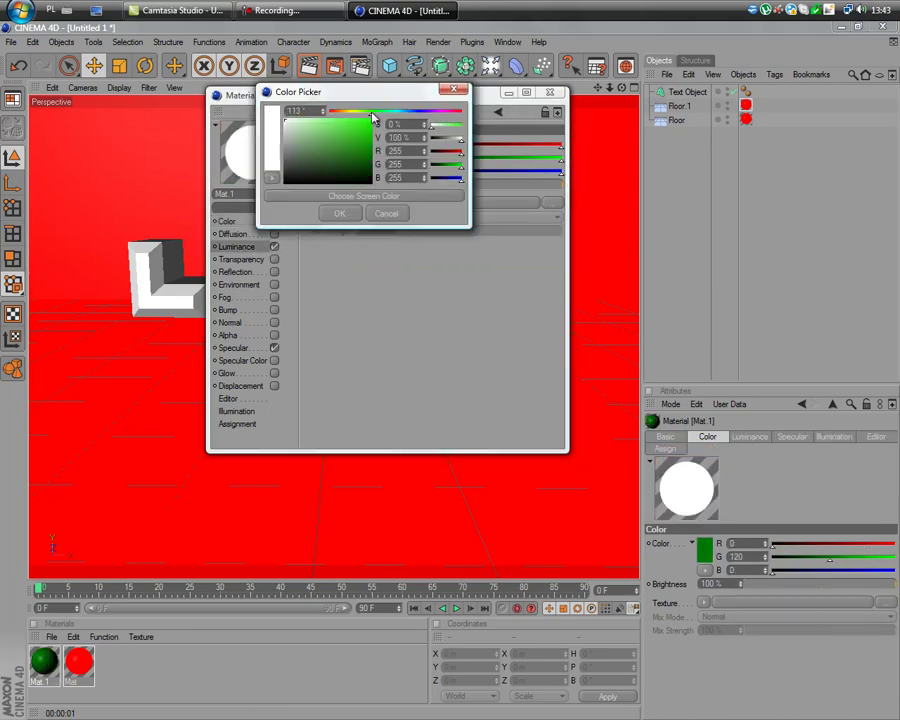
pyautogui.click(338, 213)
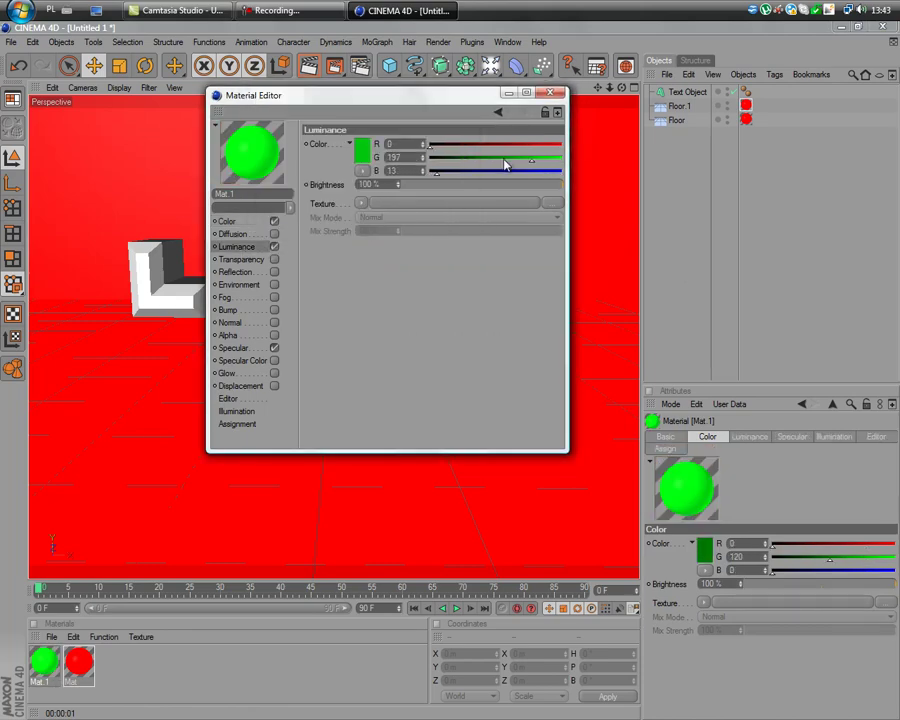
pyautogui.click(549, 92)
pyautogui.moveTo(44, 662); pyautogui.dragTo(288, 298)
# Create Mat.2 in dark grey 71/71/71 with Reflection at about 17%
pyautogui.click(153, 655)
pyautogui.doubleClick(153, 655)
pyautogui.doubleClick(43, 661)
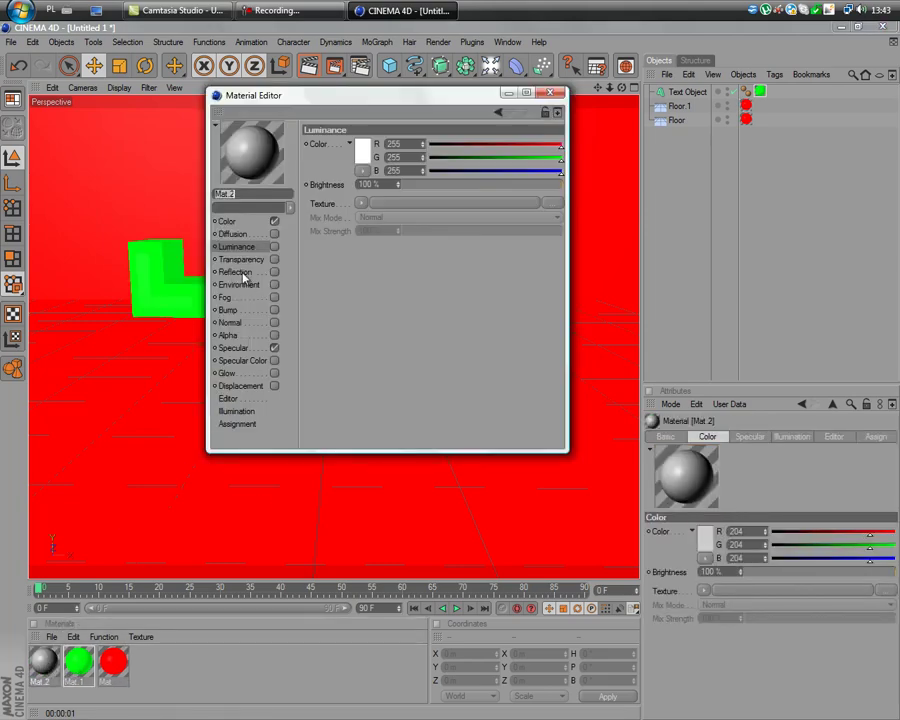
pyautogui.click(360, 162)
pyautogui.click(290, 176)
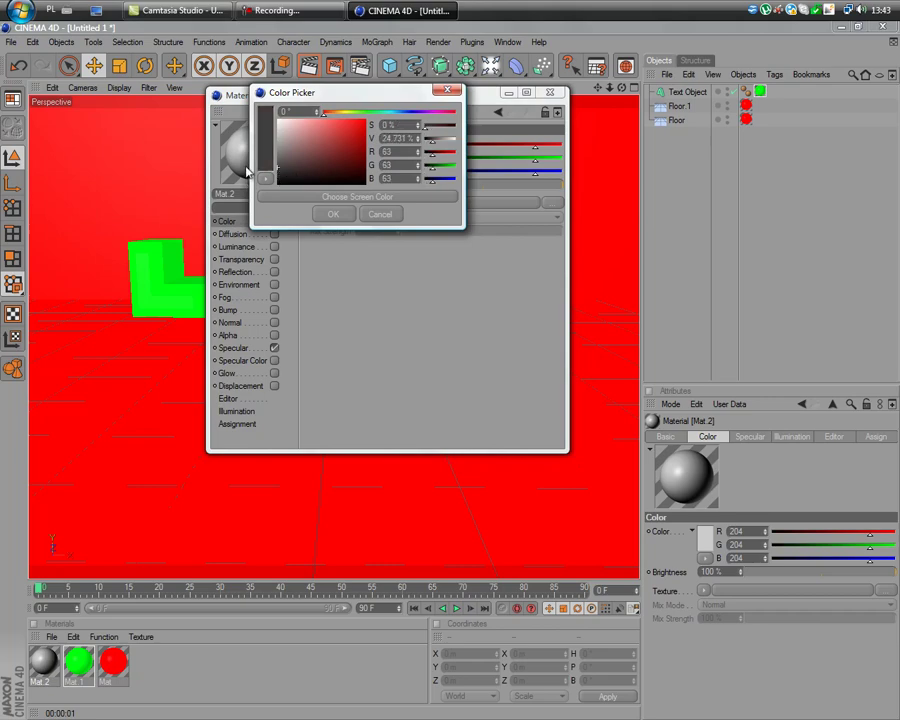
pyautogui.click(336, 208)
pyautogui.click(274, 272)
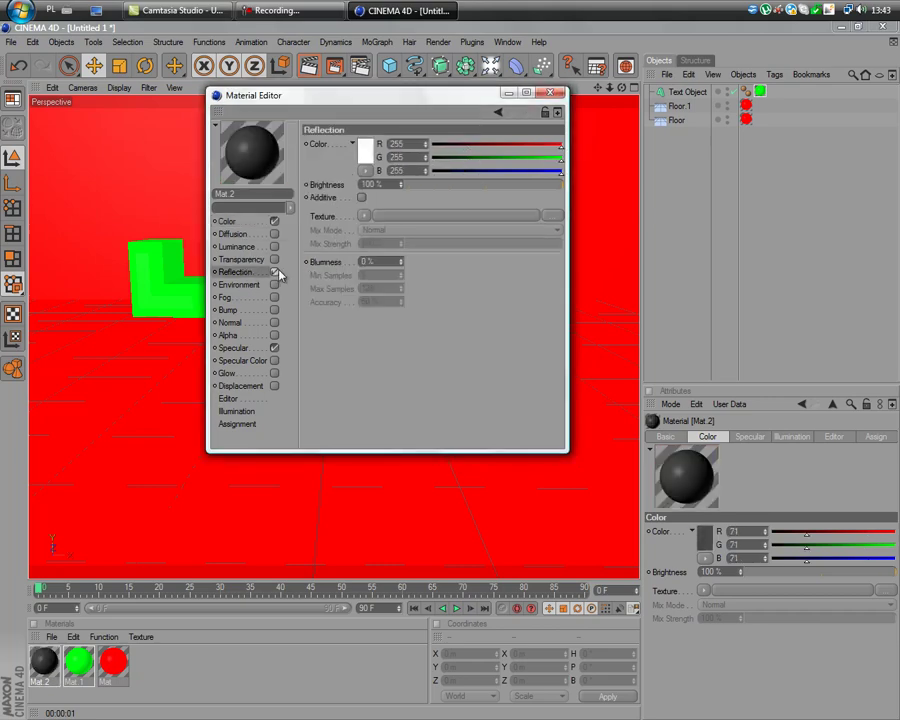
pyautogui.click(528, 189)
pyautogui.moveTo(528, 189); pyautogui.dragTo(433, 190)
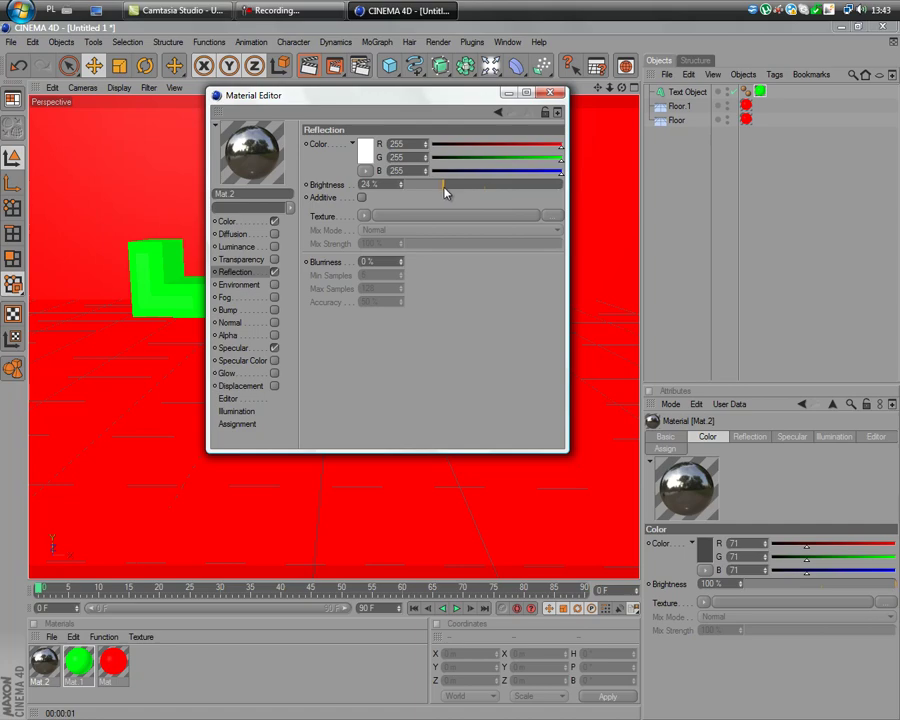
pyautogui.click(549, 93)
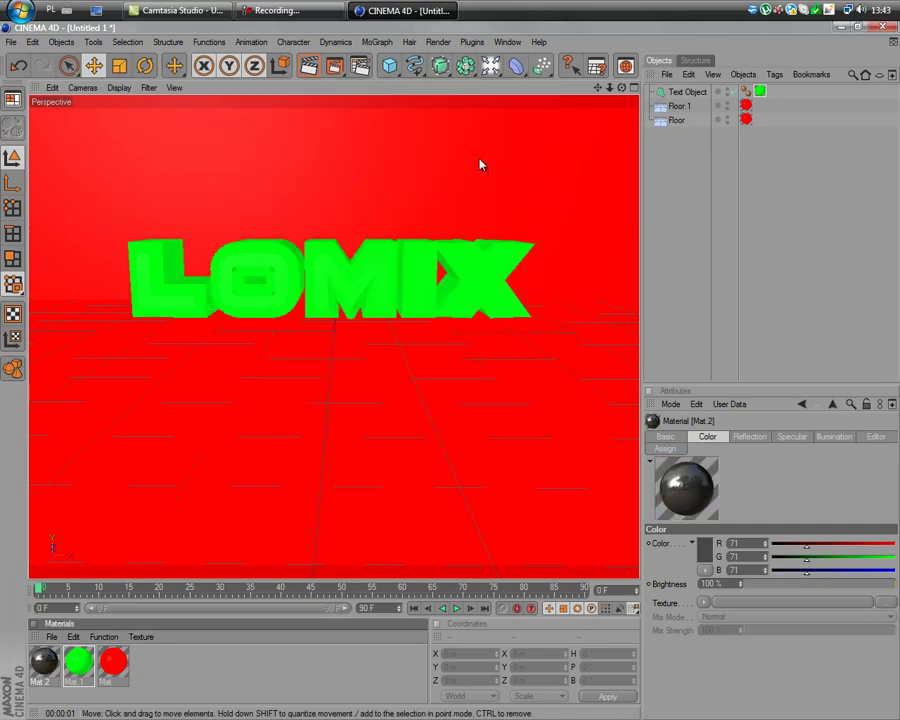
# Apply Mat.2 to the LOMIX text, limited to the R1 selection
pyautogui.moveTo(335, 284); pyautogui.dragTo(336, 284)
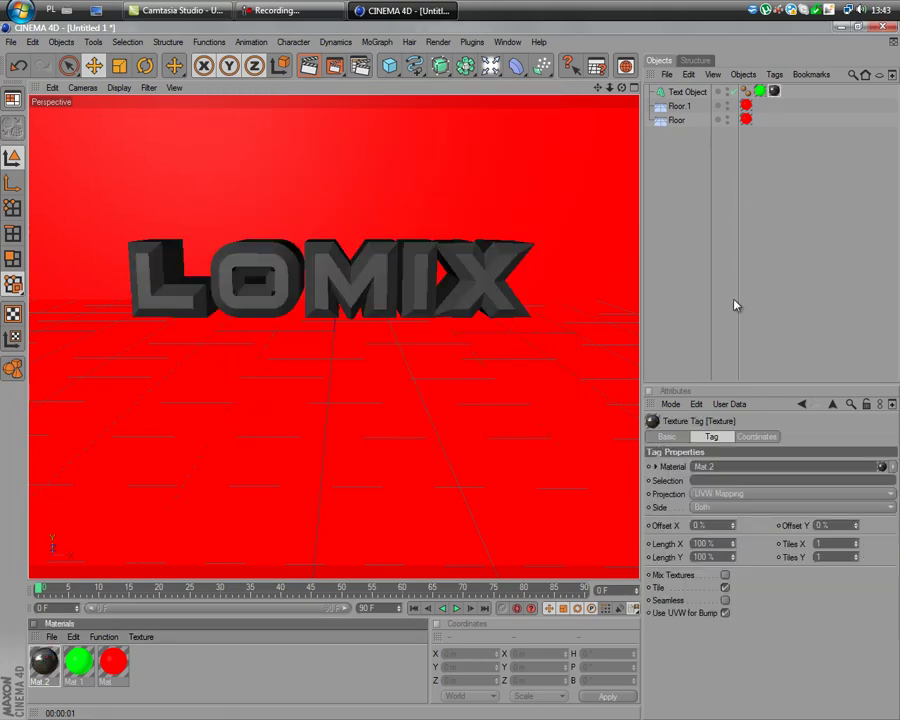
pyautogui.click(745, 479)
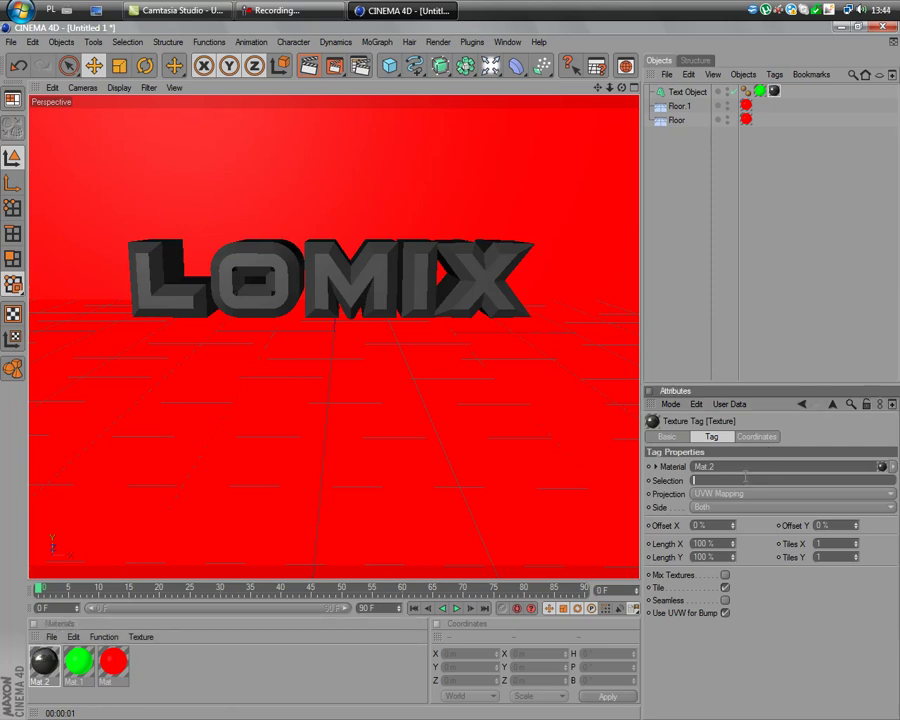
pyautogui.write('R1')
pyautogui.press('Return')
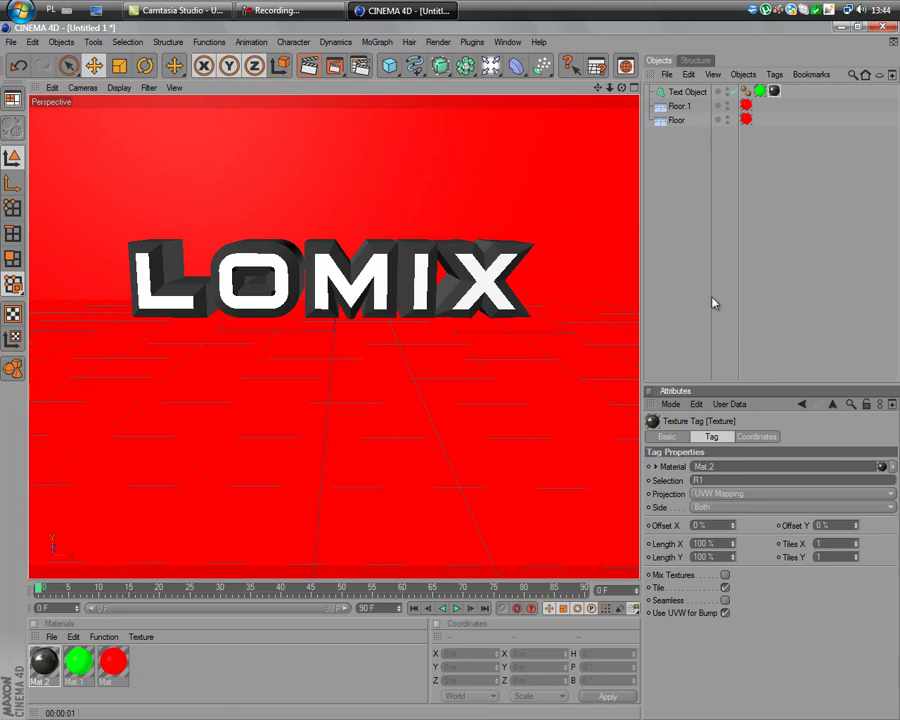
# Render a preview of the green-and-grey LOMIX text
pyautogui.click(686, 92)
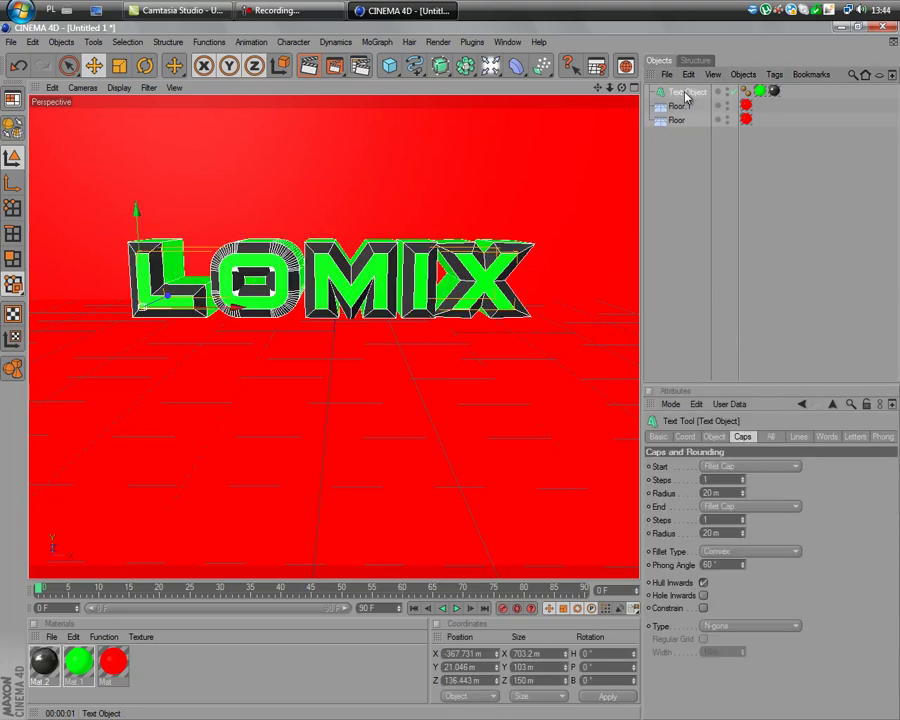
pyautogui.click(667, 185)
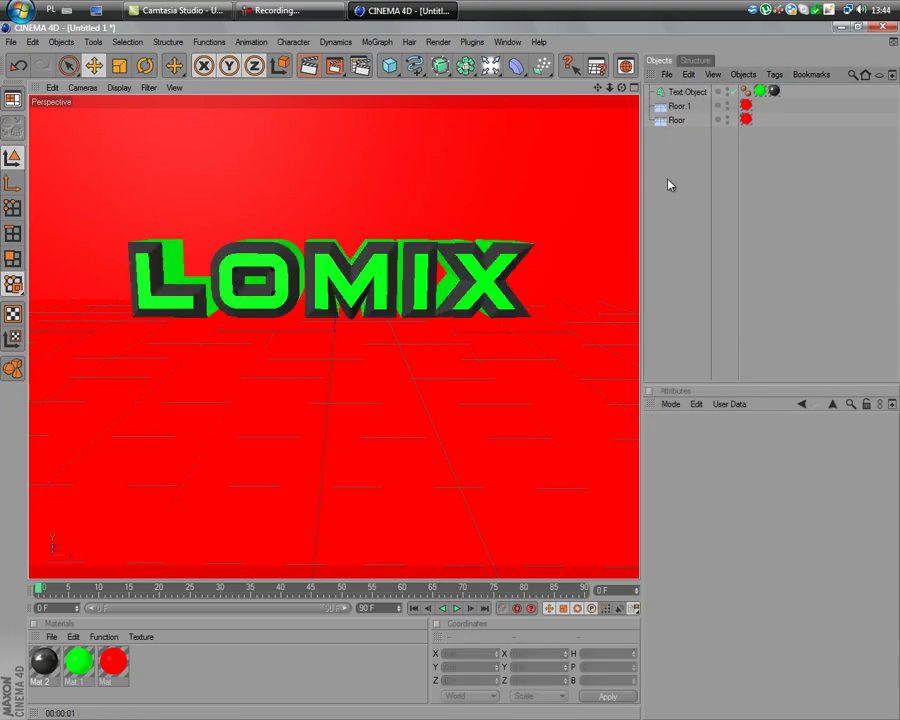
pyautogui.click(309, 66)
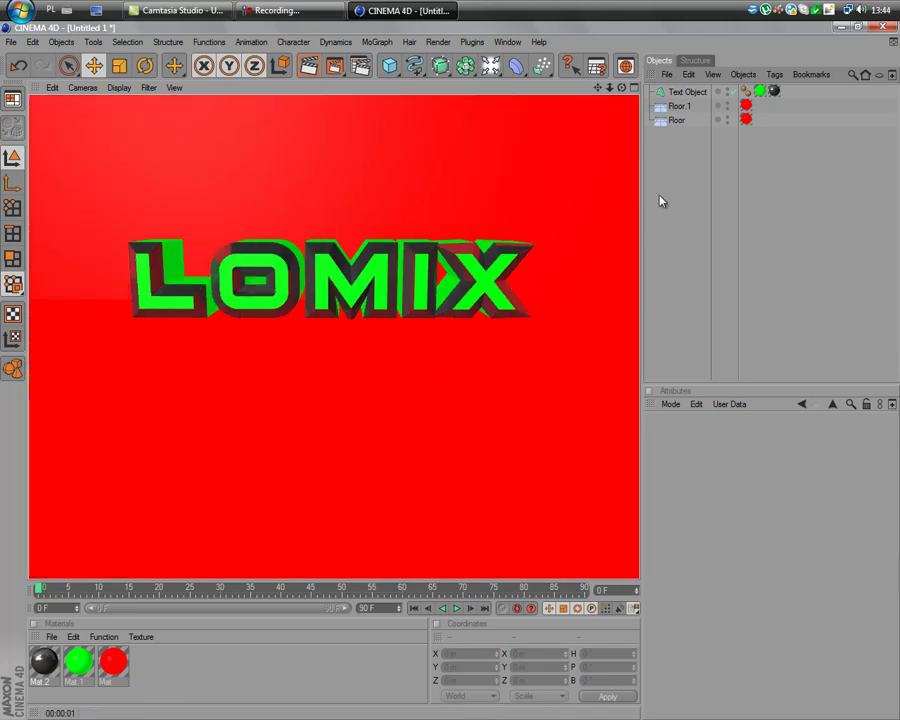
pyautogui.click(463, 488)
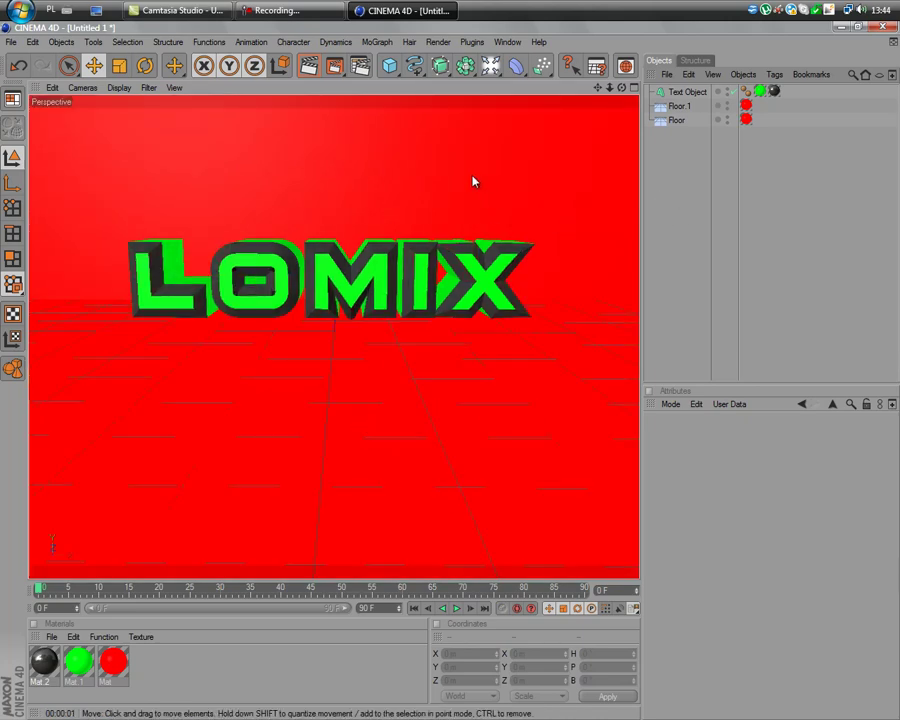
pyautogui.click(391, 68)
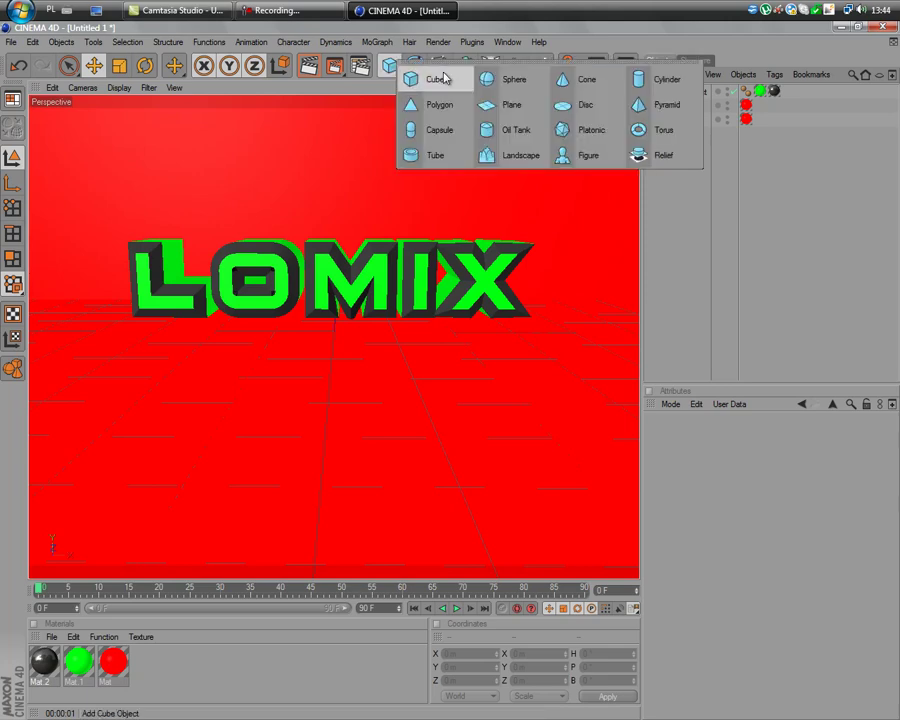
# Add a 200 m cube and flatten its Y size to 15.111 m beneath the text
pyautogui.click(434, 78)
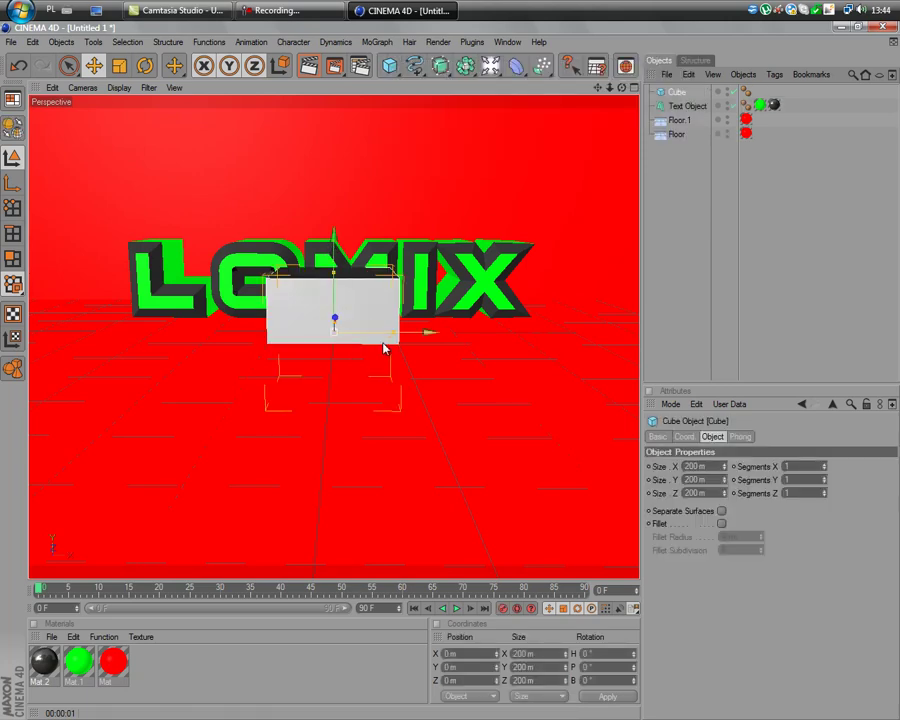
pyautogui.middleClick(400, 370)
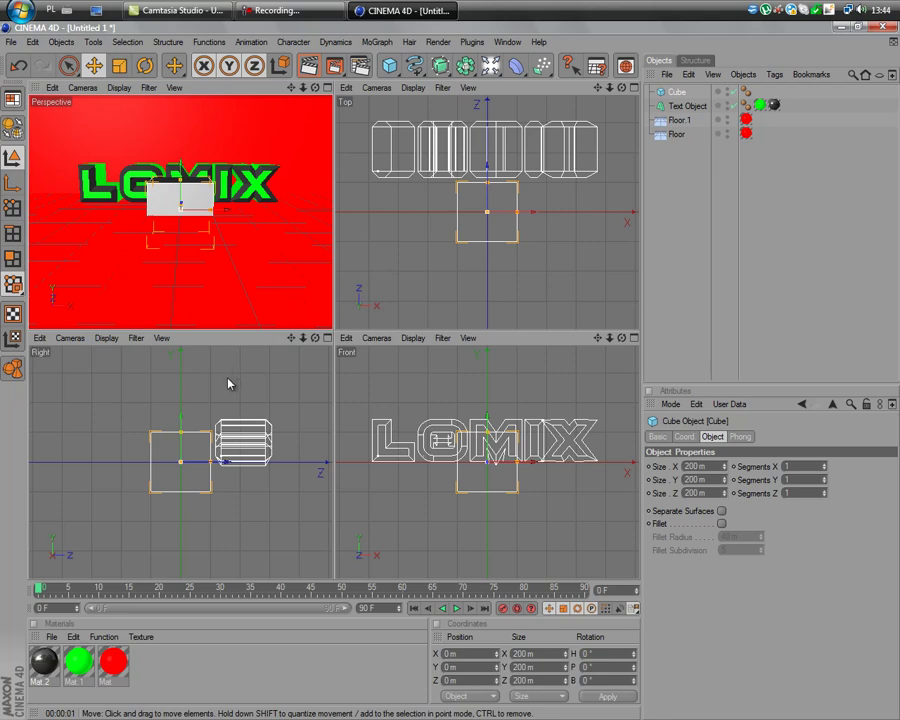
pyautogui.moveTo(181, 432); pyautogui.dragTo(181, 461)
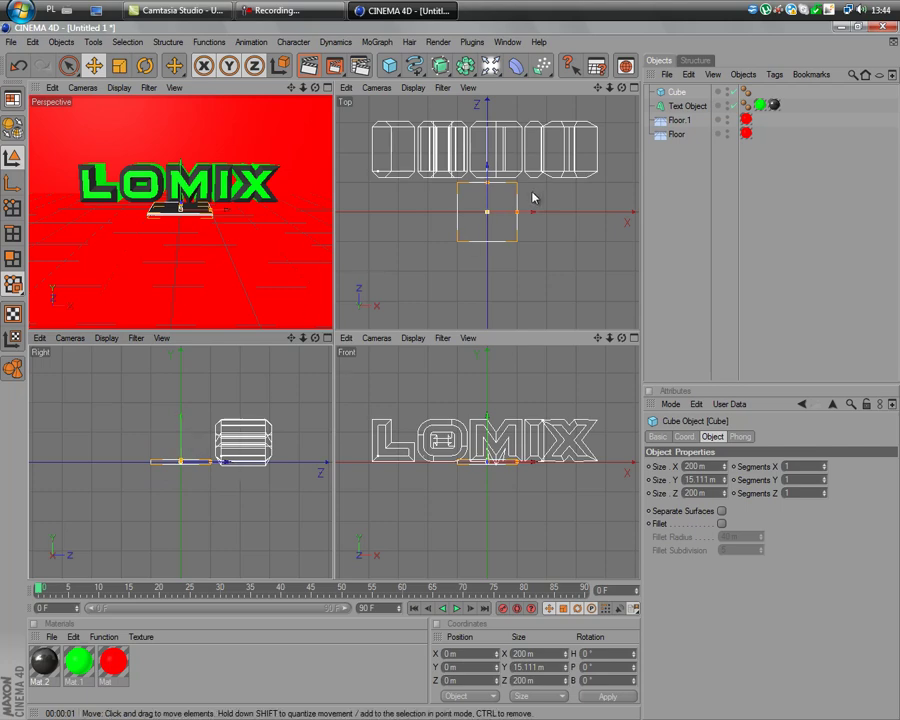
pyautogui.middleClick(214, 230)
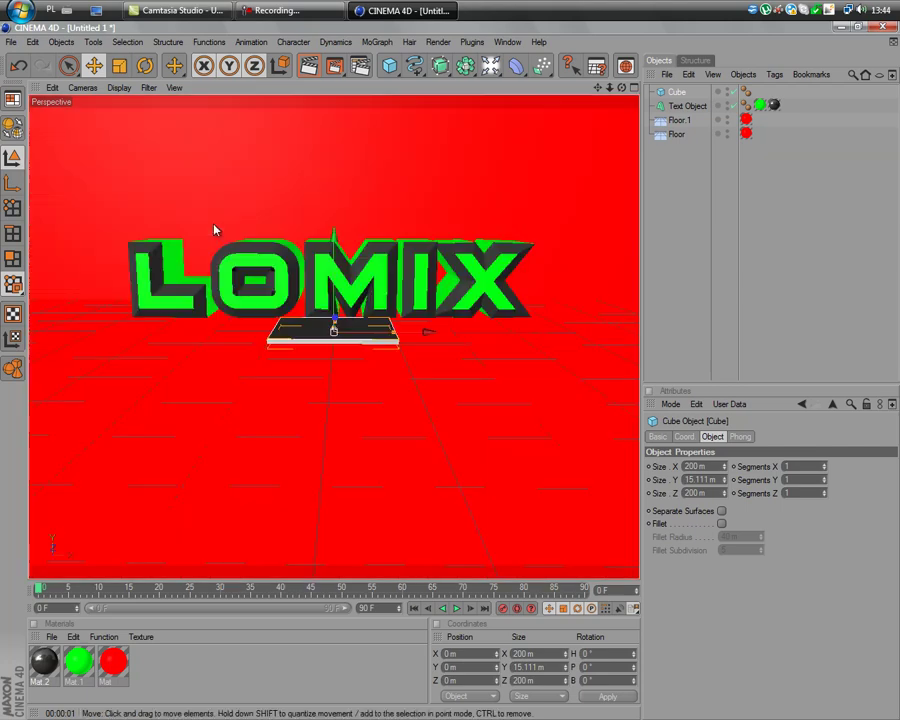
pyautogui.middleClick(425, 360)
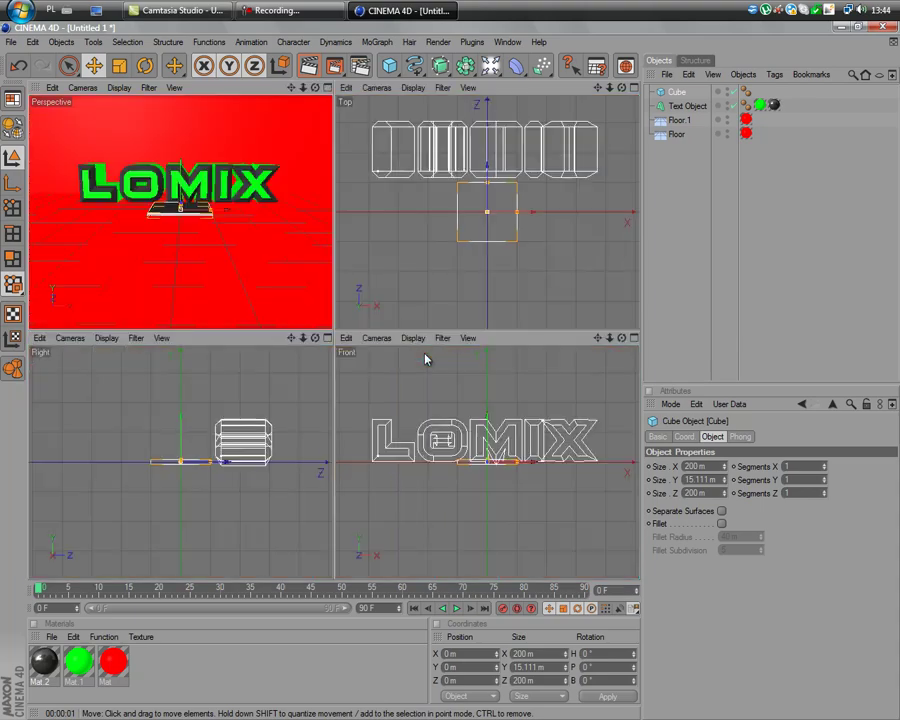
pyautogui.click(382, 43)
# Add a Cloner, place the cube inside it, and slide it forward in front of the text
pyautogui.click(411, 118)
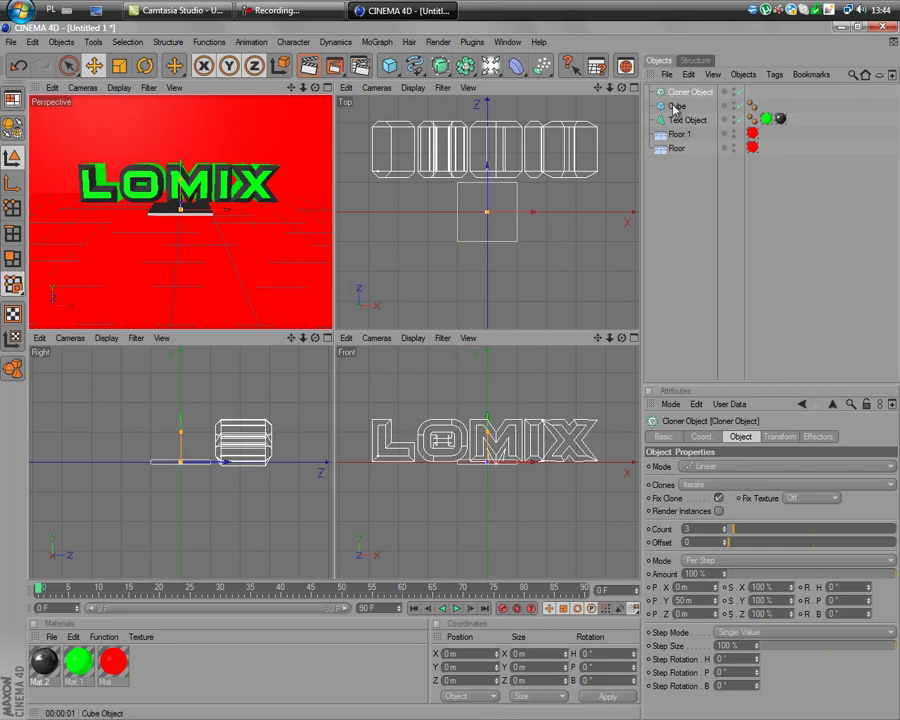
pyautogui.moveTo(676, 106); pyautogui.dragTo(684, 95)
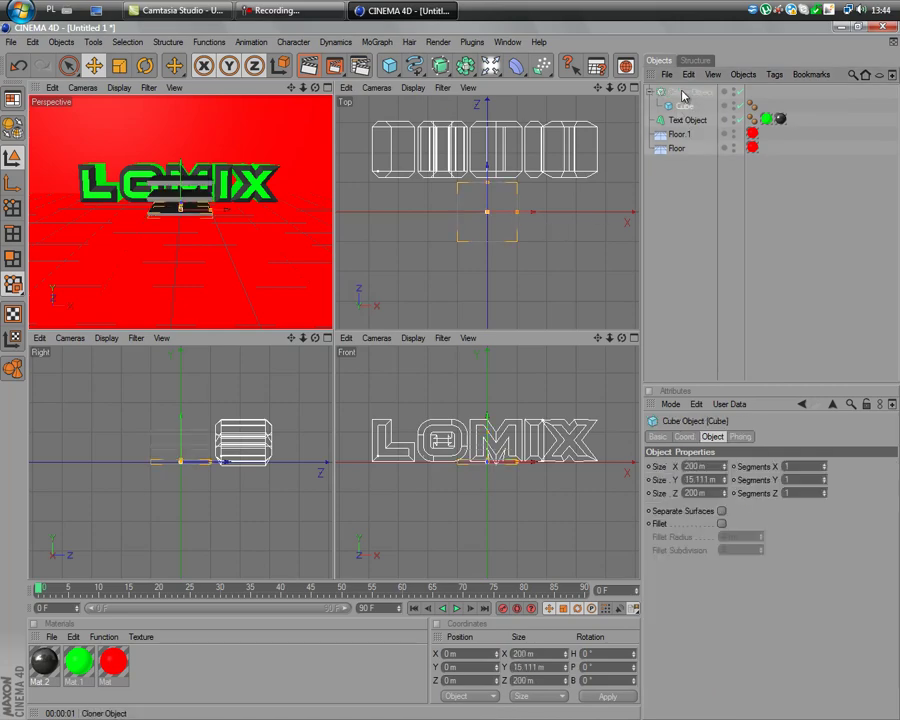
pyautogui.click(683, 93)
pyautogui.middleClick(215, 226)
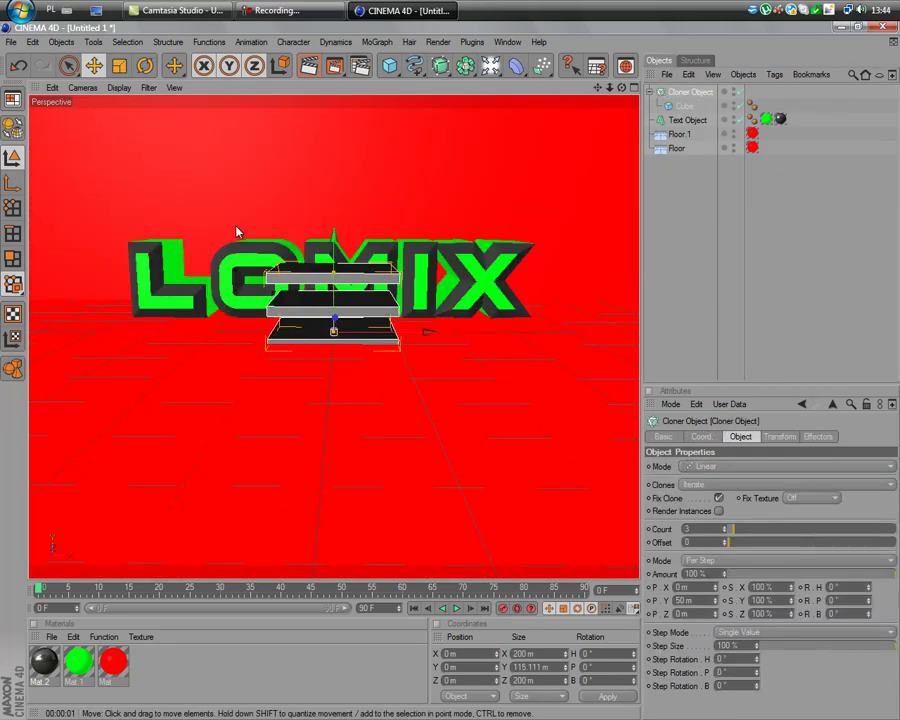
pyautogui.middleClick(237, 233)
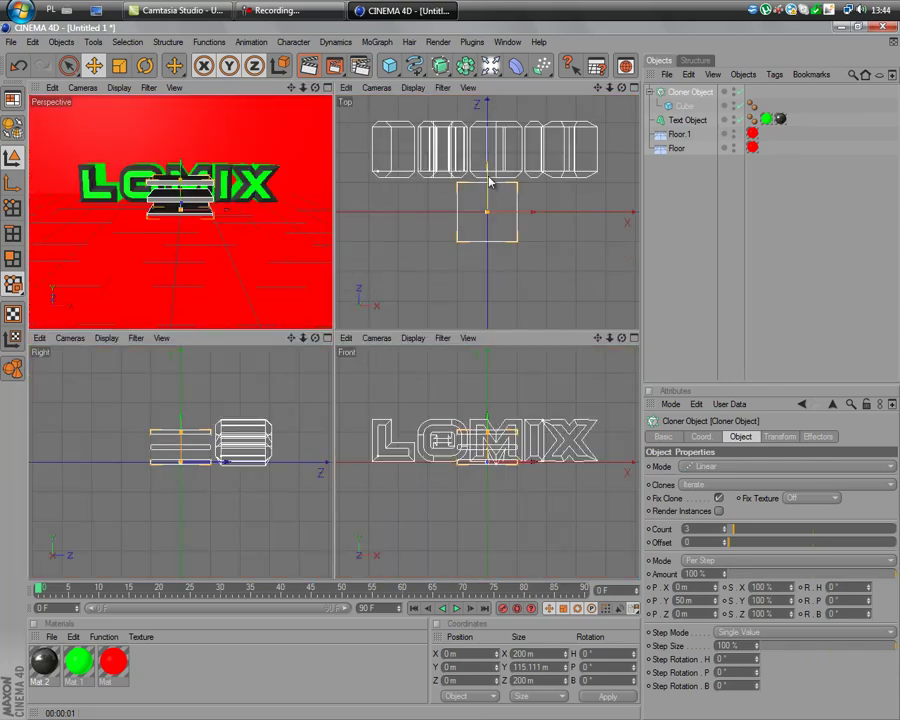
pyautogui.moveTo(488, 181); pyautogui.dragTo(454, 329)
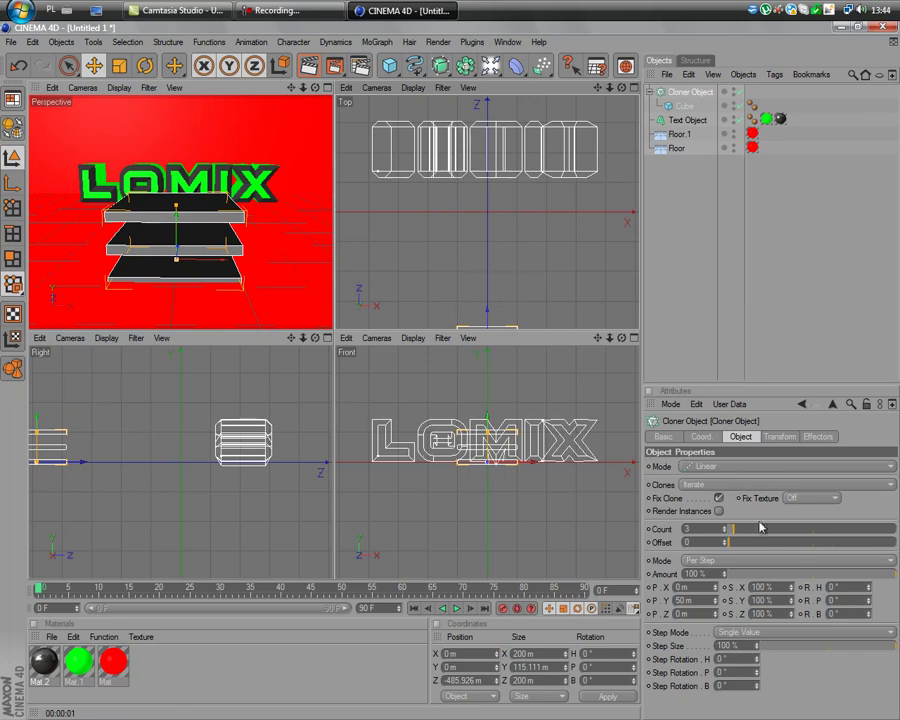
# Switch the Cloner mode to Grid Array
pyautogui.moveTo(732, 530); pyautogui.dragTo(740, 532)
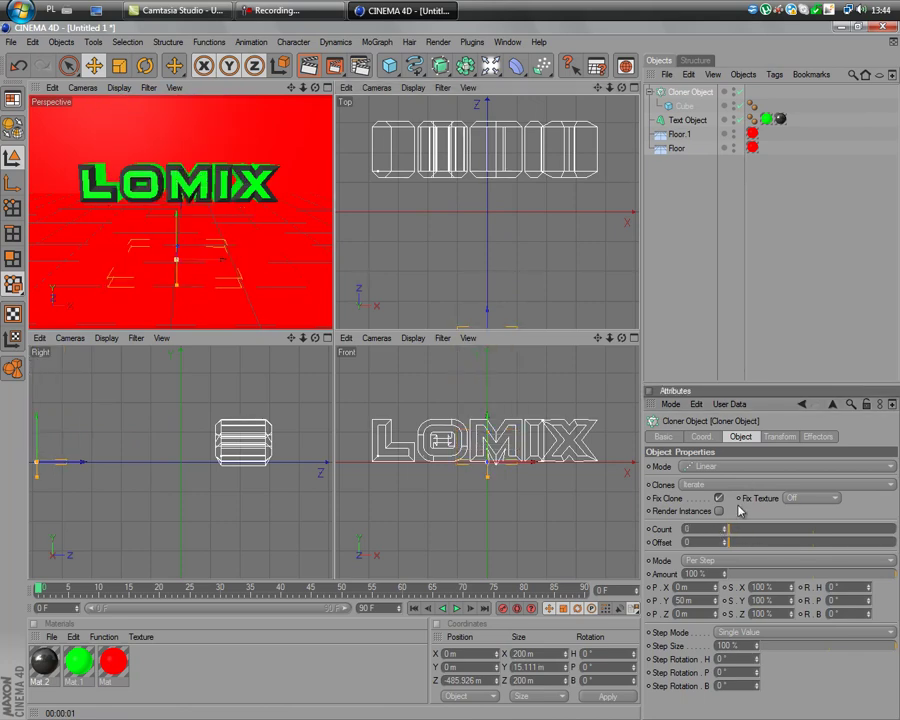
pyautogui.click(737, 466)
pyautogui.click(730, 521)
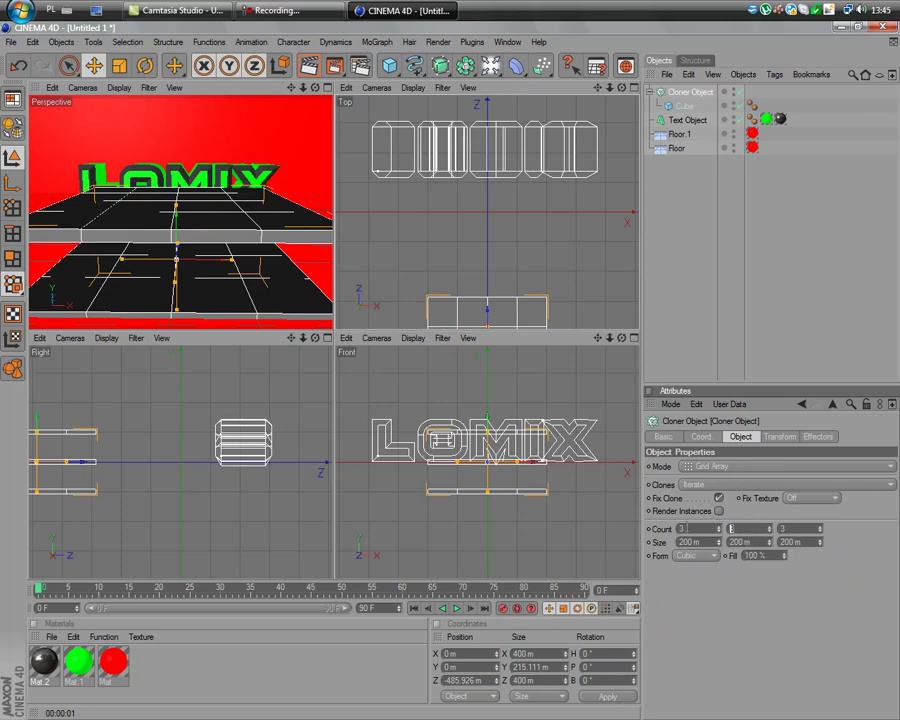
# Set the grid Count to 10, 1, 10
pyautogui.write('1')
pyautogui.press('Return')
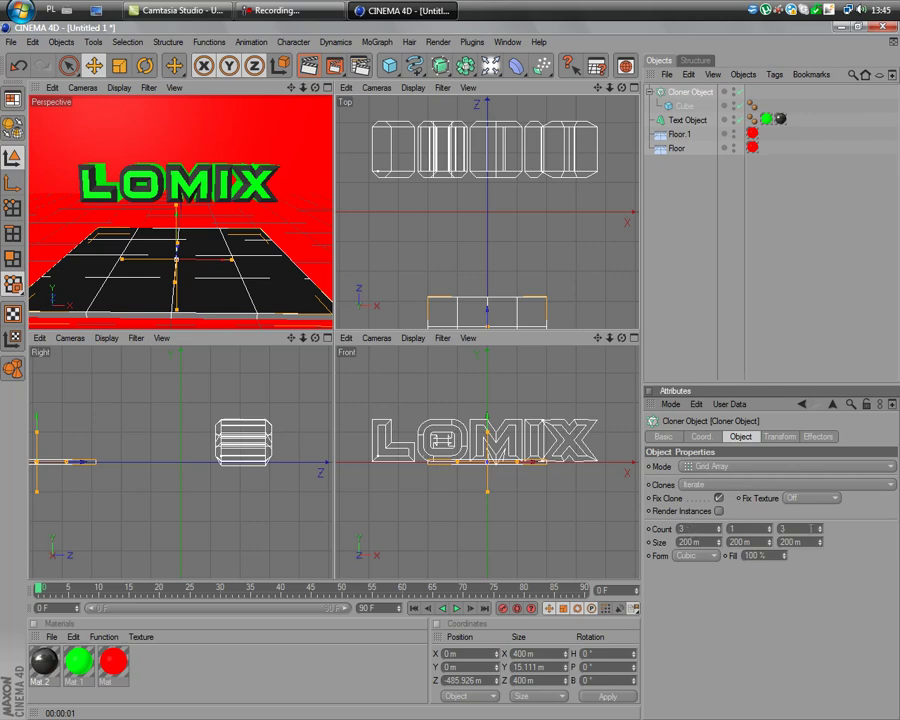
pyautogui.doubleClick(708, 527)
pyautogui.press('Return')
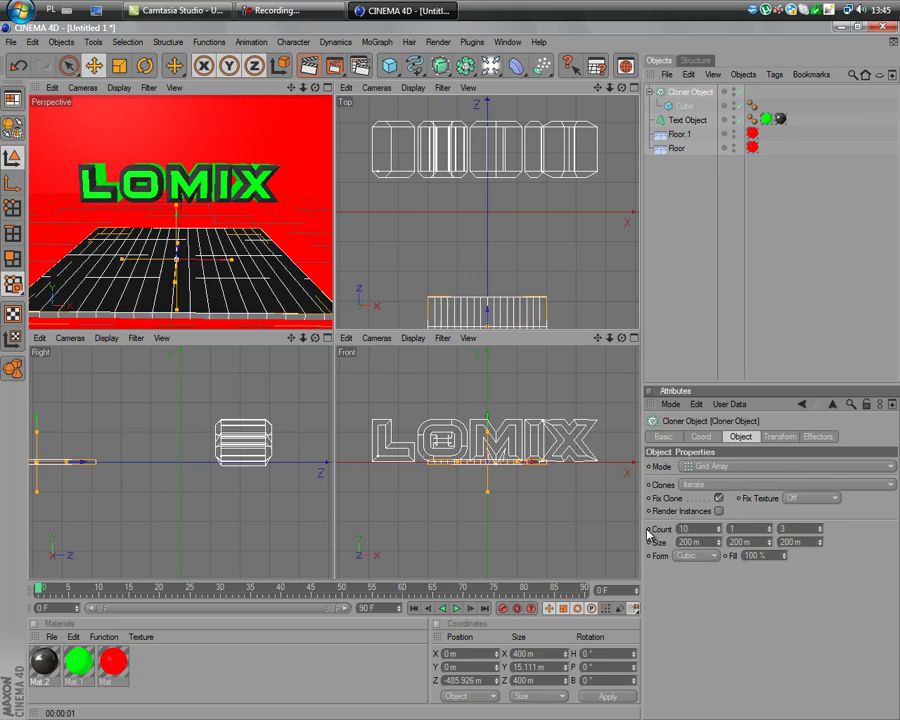
pyautogui.doubleClick(788, 528)
pyautogui.write('10')
pyautogui.press('Return')
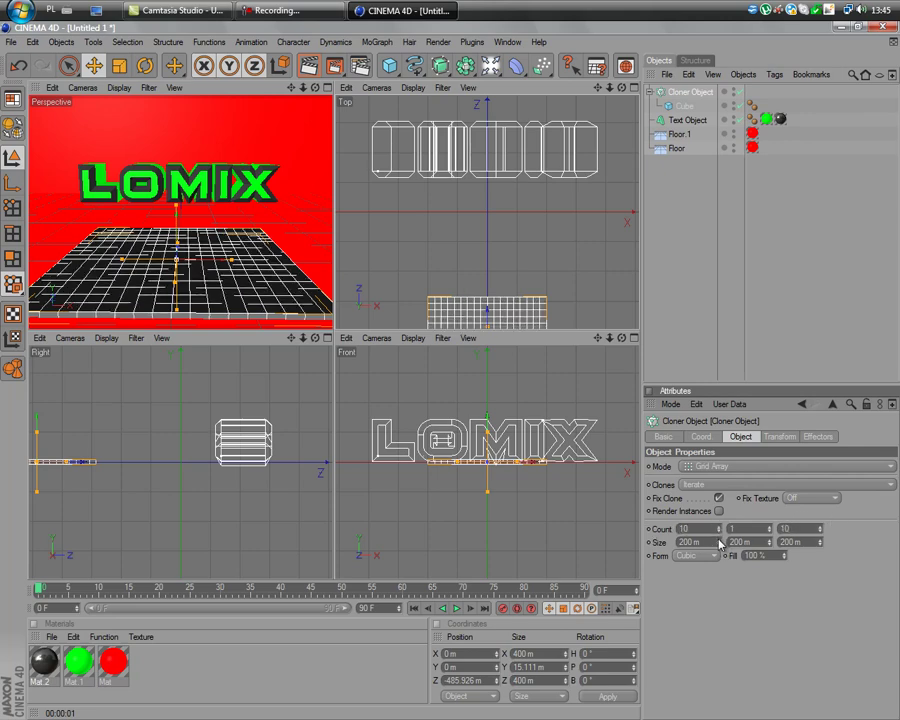
# Set the grid Size to 1850 m along both X and Z
pyautogui.moveTo(718, 543); pyautogui.dragTo(719, 543)
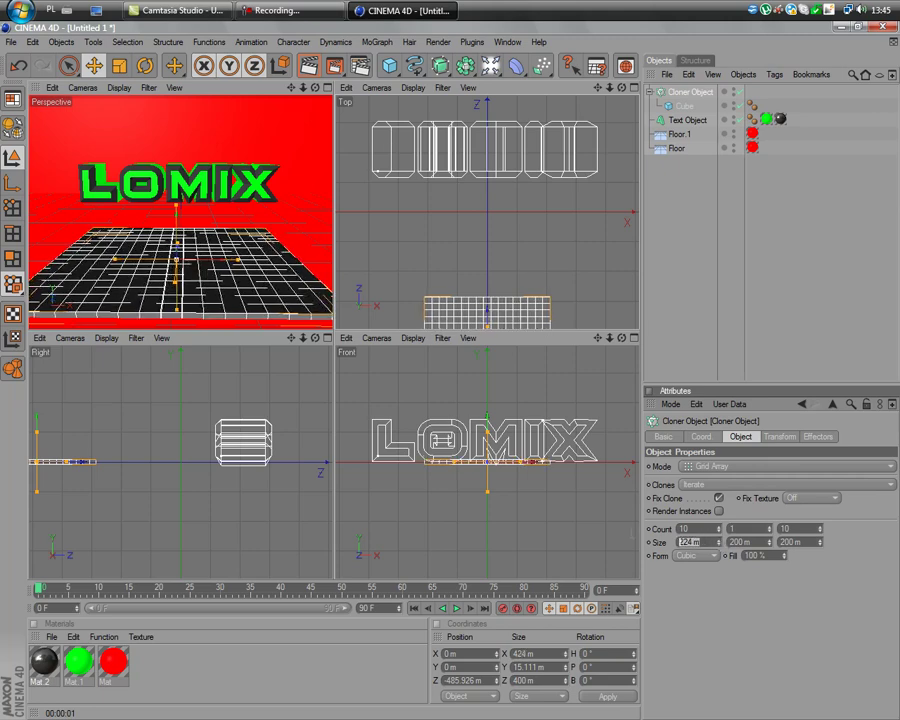
pyautogui.write('100')
pyautogui.press('Return')
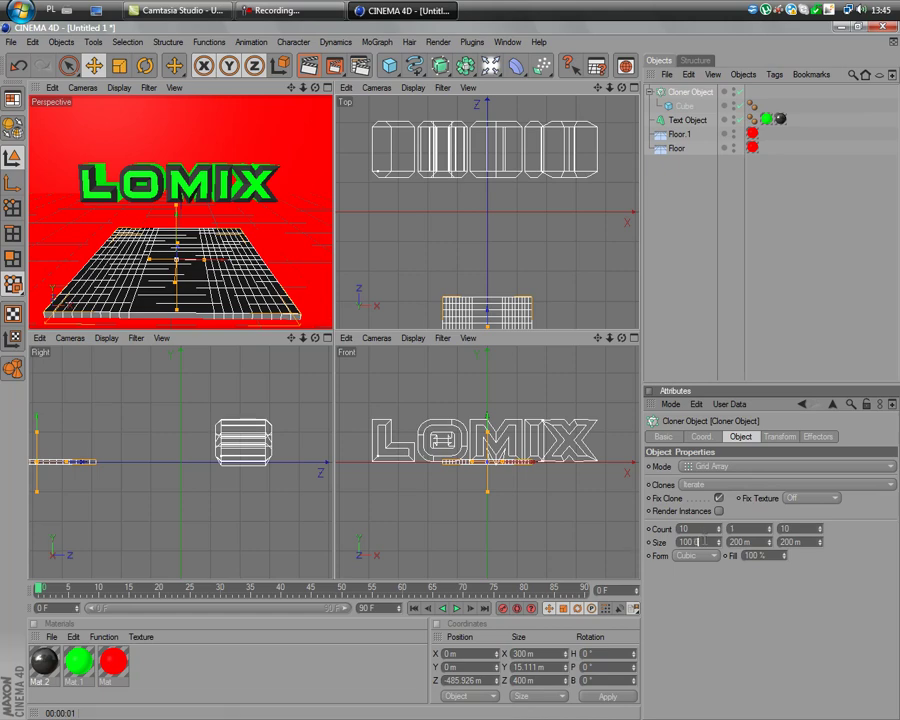
pyautogui.write('0')
pyautogui.press('Return')
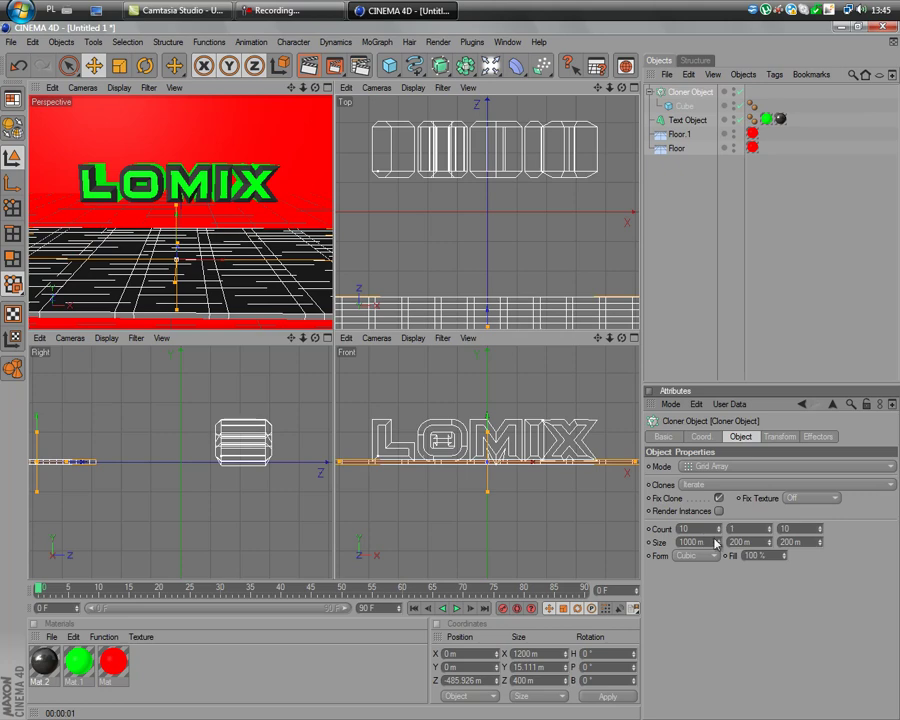
pyautogui.write('2000')
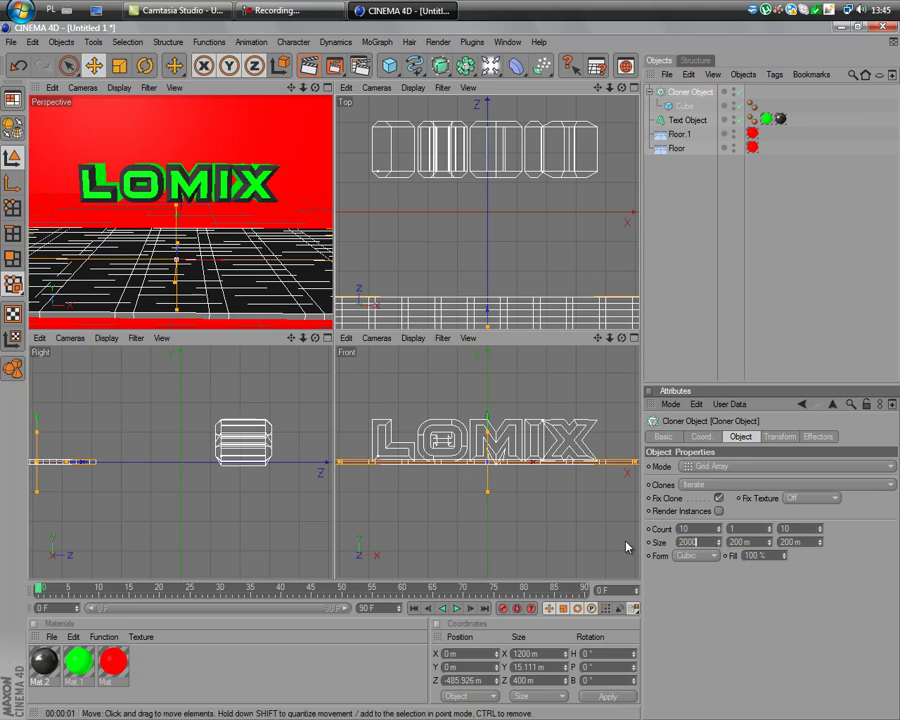
pyautogui.press('Return')
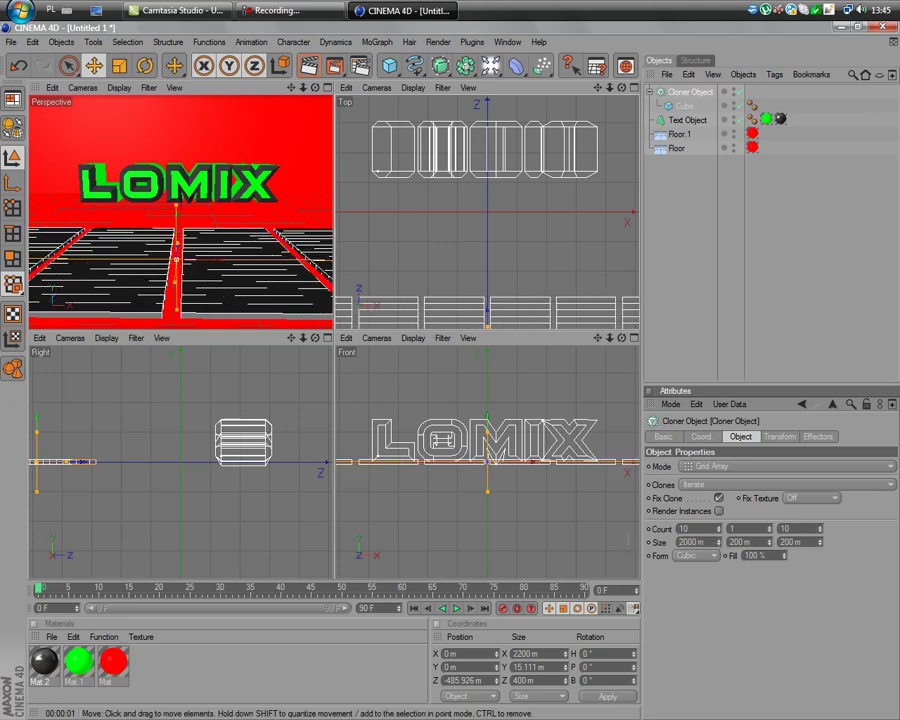
pyautogui.moveTo(720, 546); pyautogui.dragTo(718, 545)
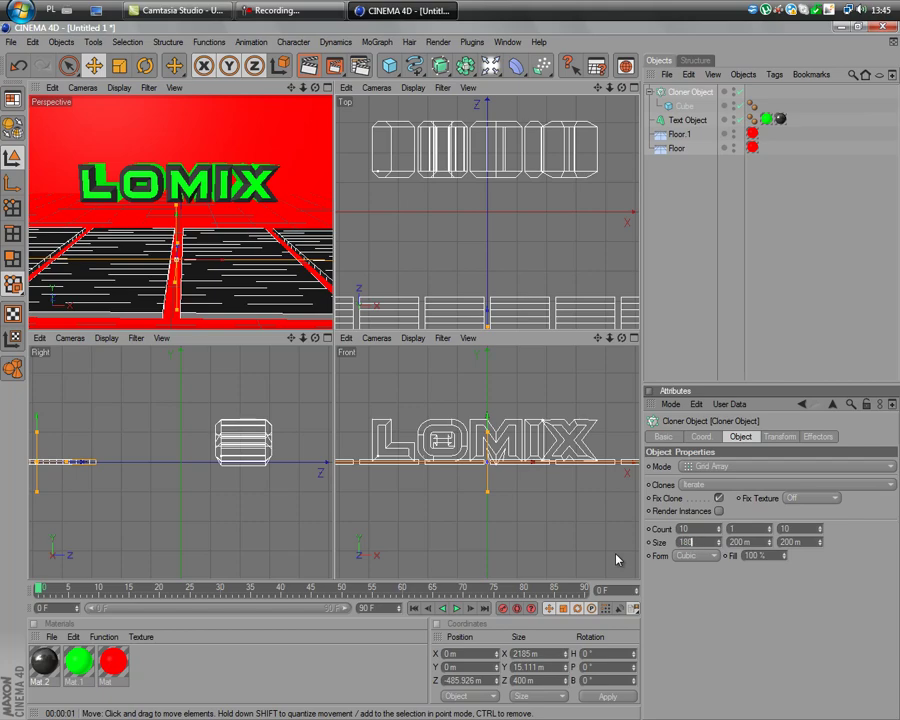
pyautogui.write('180')
pyautogui.press('Return')
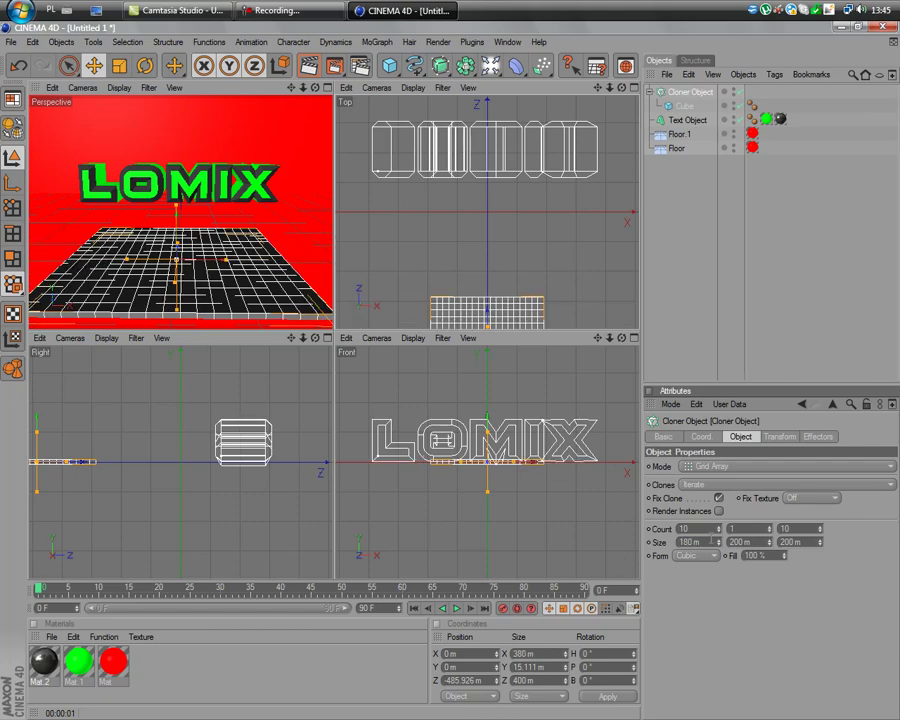
pyautogui.write('1800')
pyautogui.press('Return')
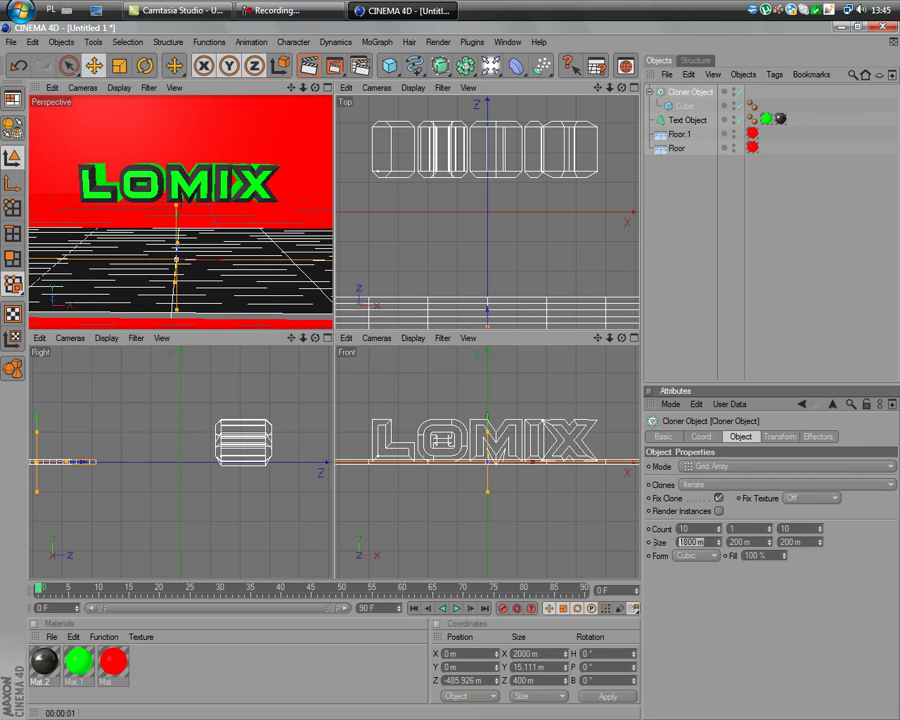
pyautogui.write('18')
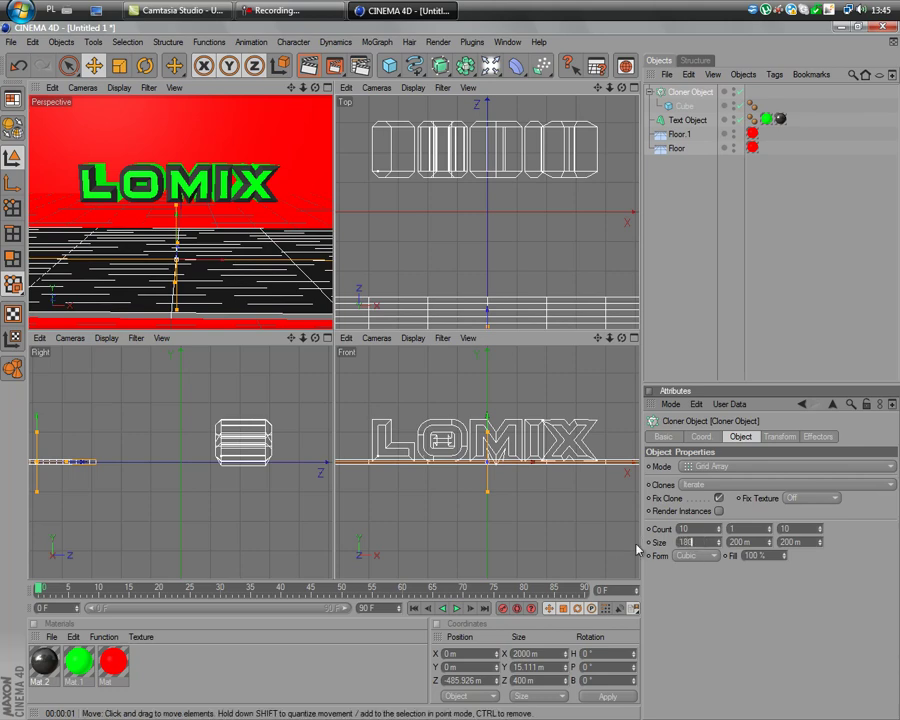
pyautogui.write('50')
pyautogui.press('Return')
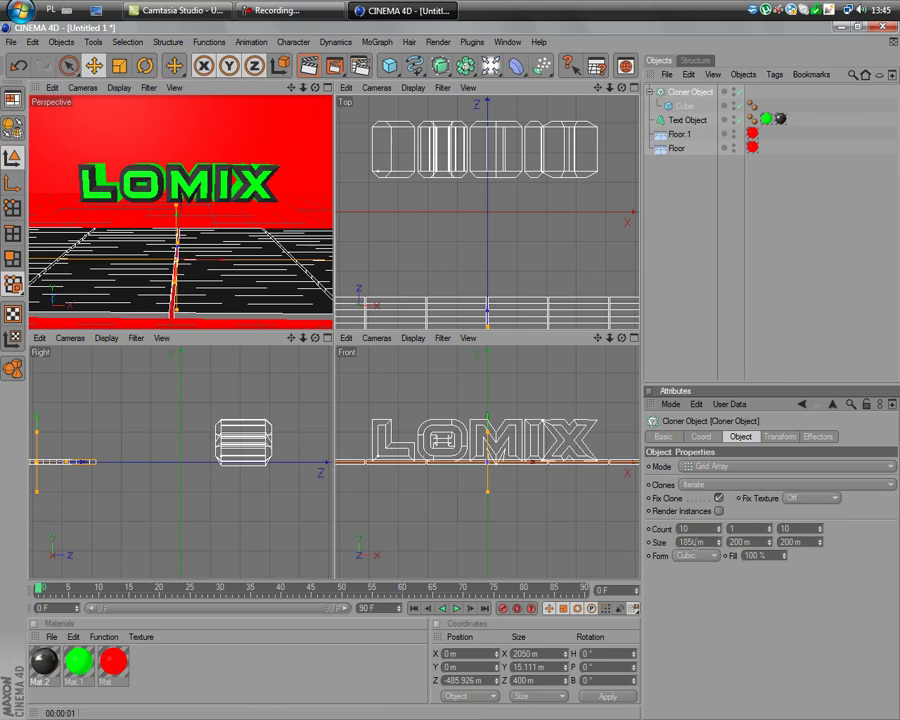
pyautogui.click(800, 541)
pyautogui.write('1850')
pyautogui.press('Return')
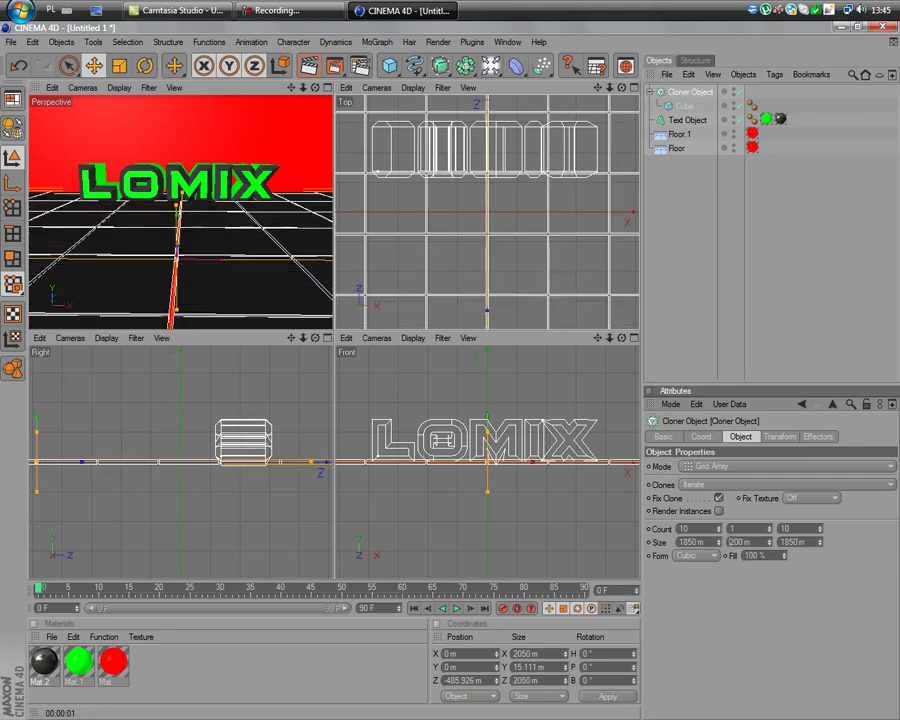
pyautogui.middleClick(240, 254)
# Render a preview of the floor, then set the grid cloner's Z spacing to 1830 m
pyautogui.click(687, 263)
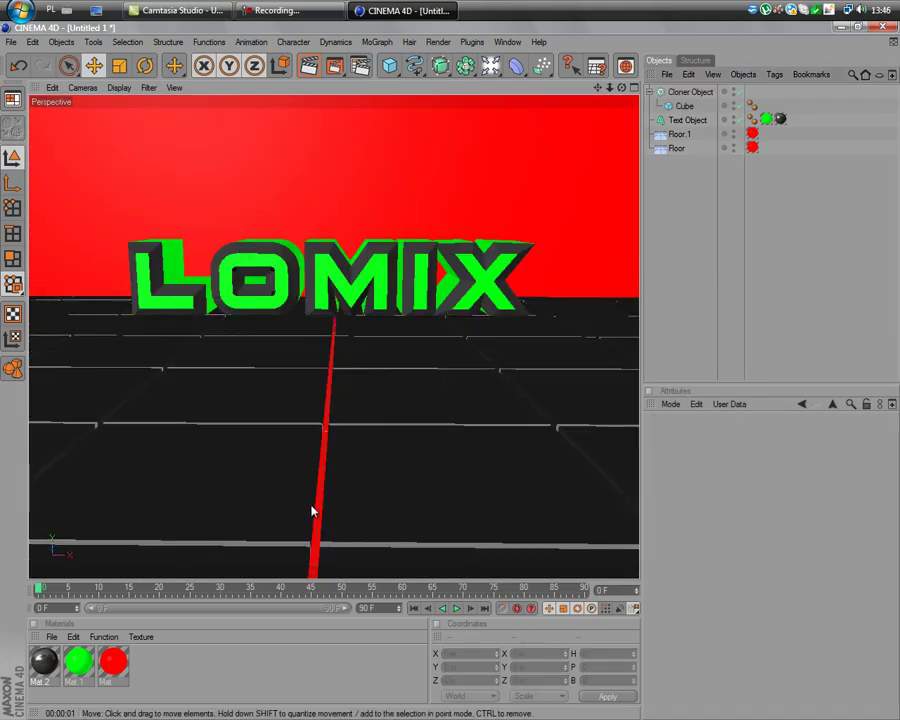
pyautogui.scroll(3, 347, 434)
pyautogui.click(309, 67)
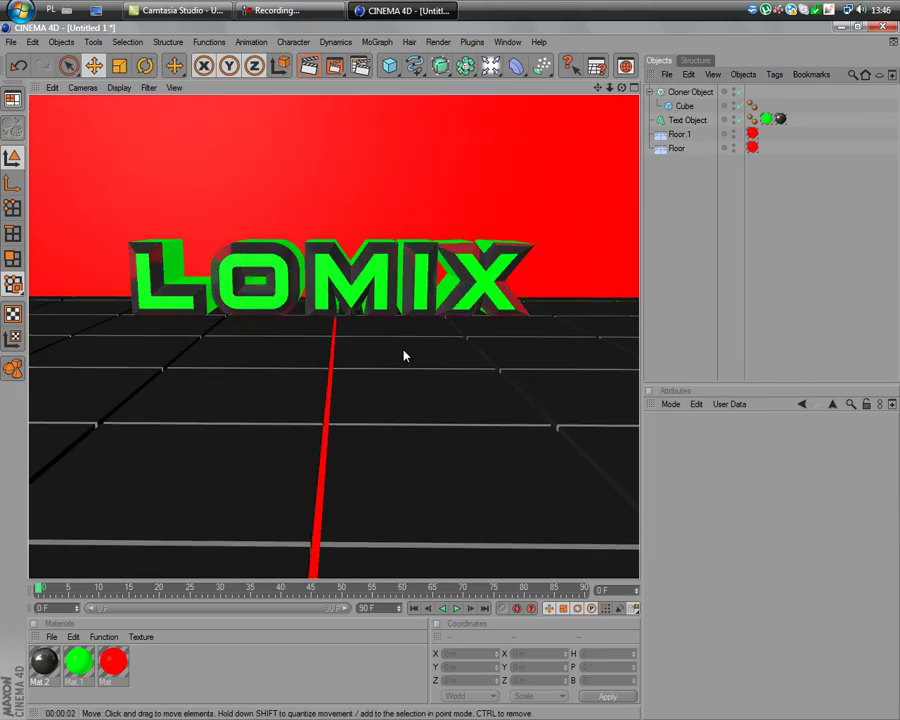
pyautogui.click(684, 95)
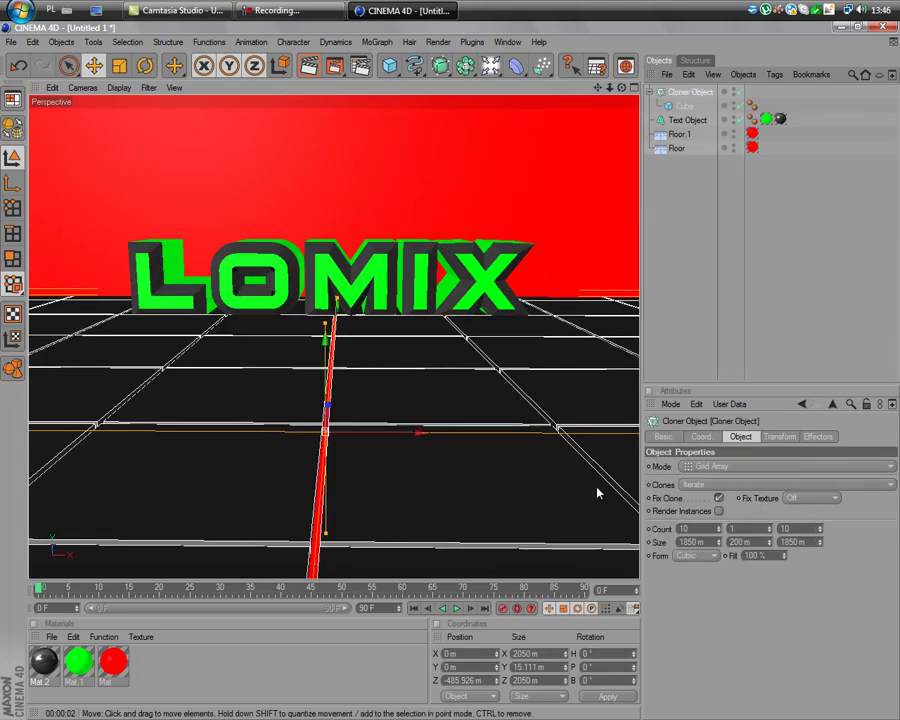
pyautogui.doubleClick(797, 541)
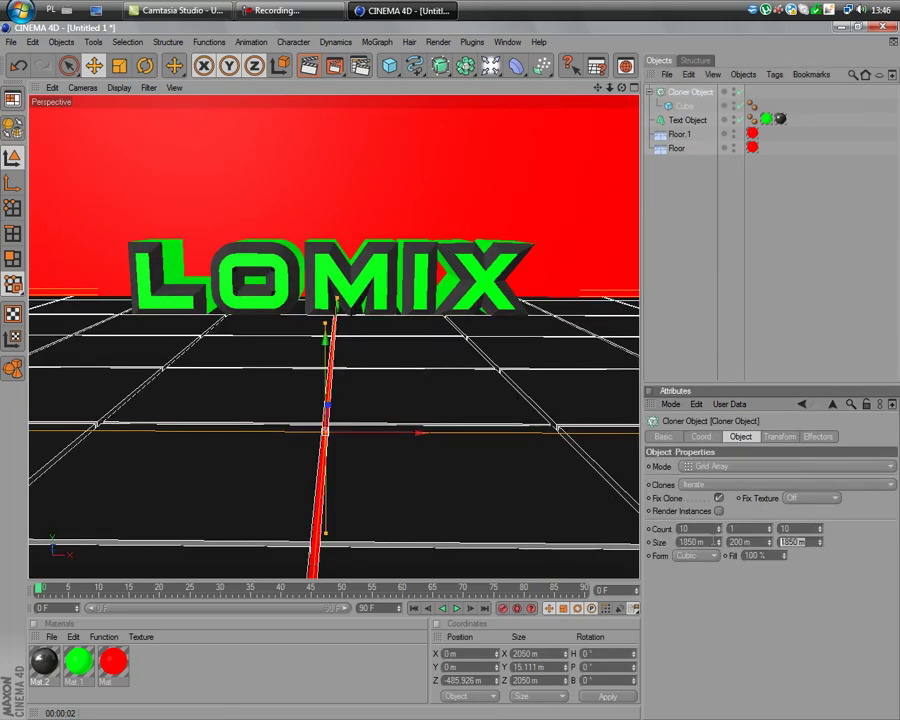
pyautogui.write('1830')
pyautogui.press('Return')
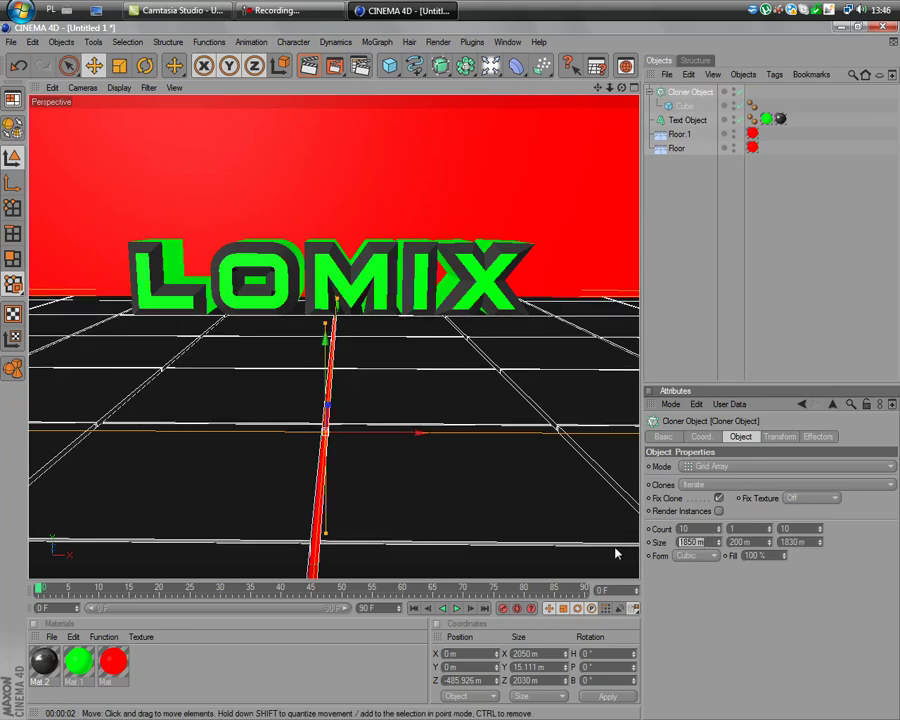
# Set the cloner's X size to 1830 m and render to check the tiles cover the floor
pyautogui.press('Delete')
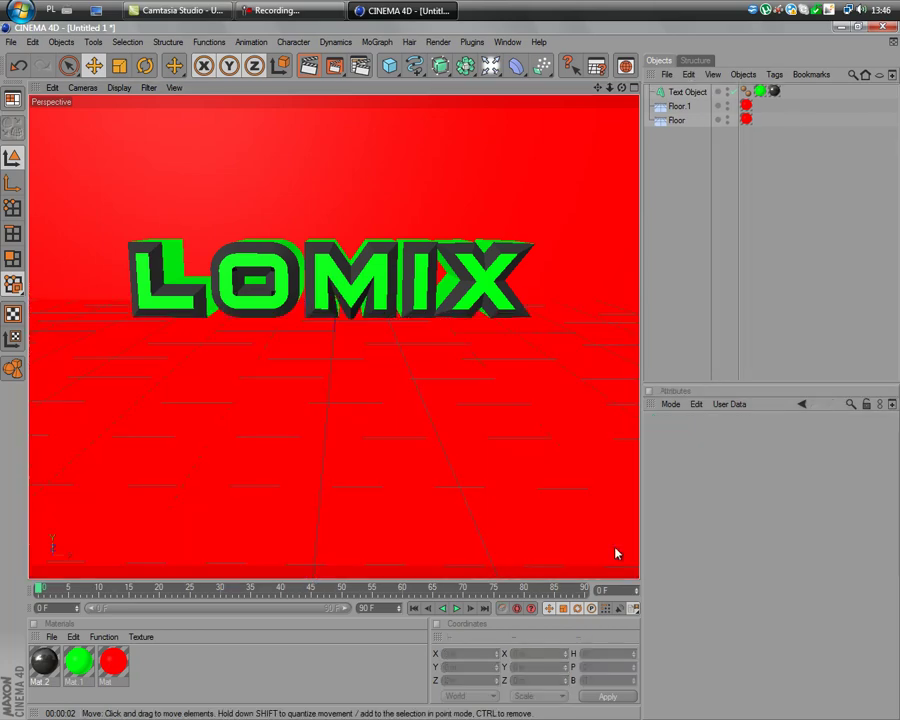
pyautogui.hotkey('ctrl', 'z')
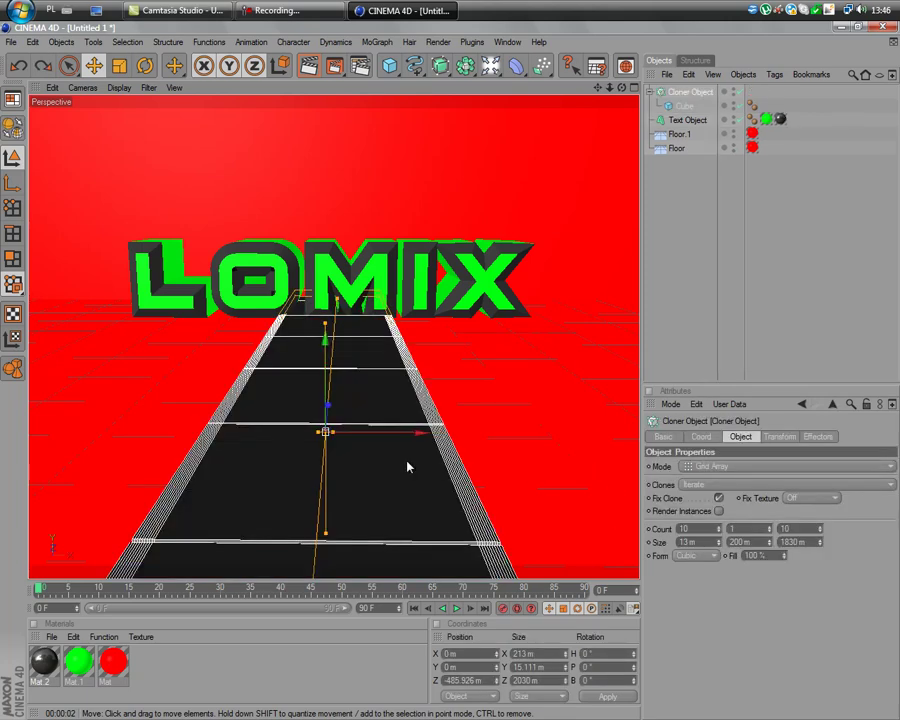
pyautogui.doubleClick(687, 541)
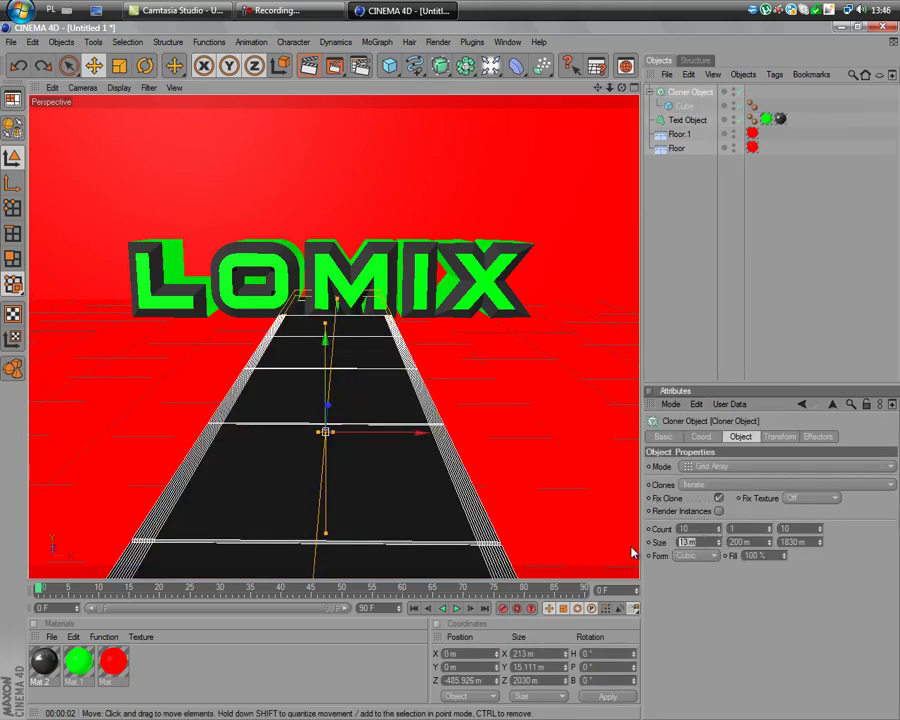
pyautogui.write('1830')
pyautogui.press('Return')
pyautogui.click(643, 331)
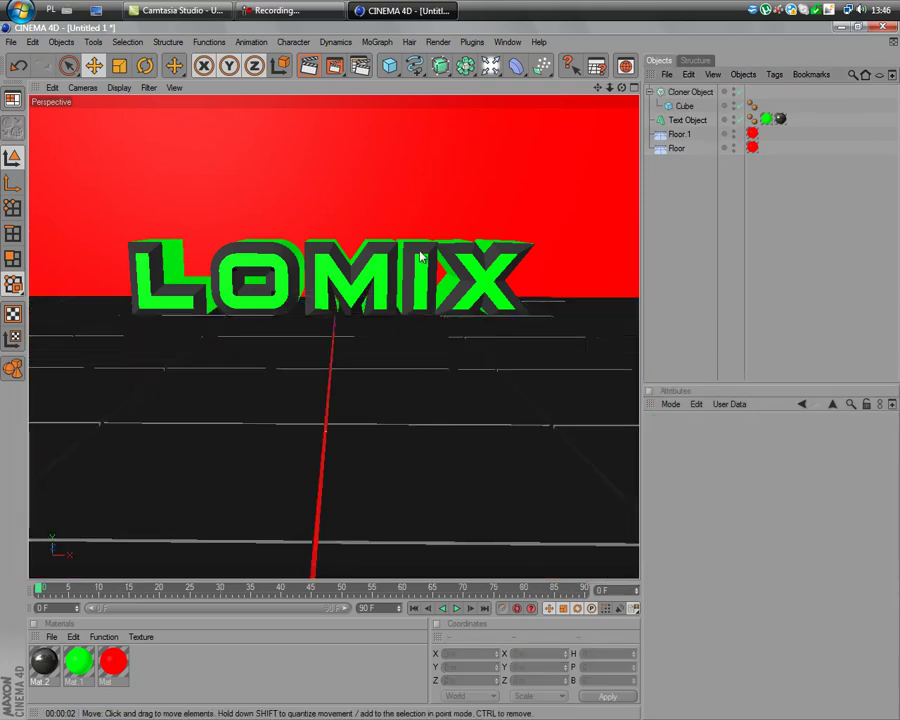
pyautogui.click(308, 65)
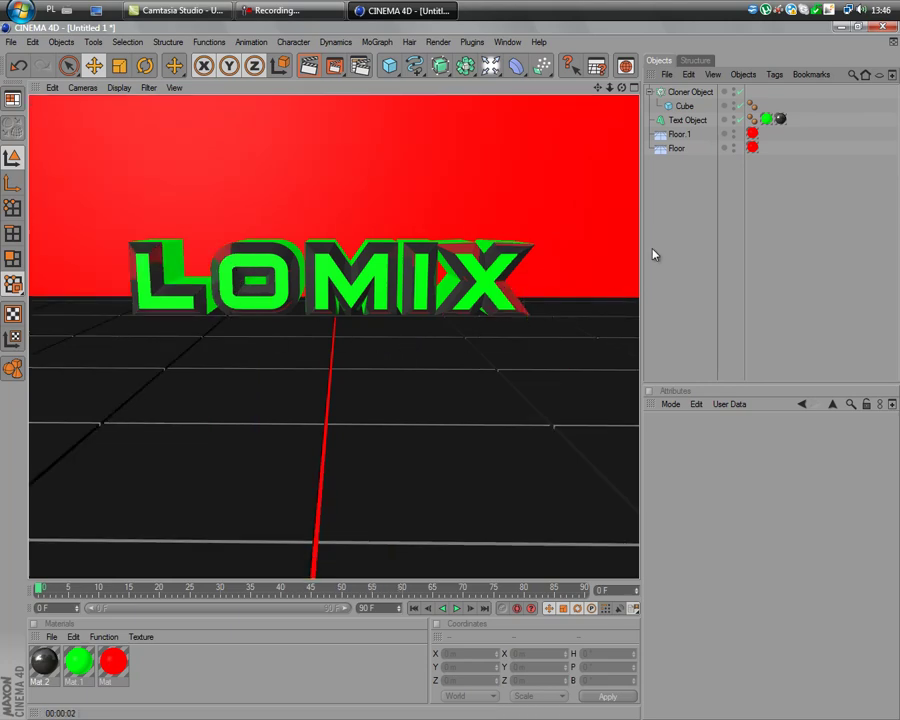
pyautogui.click(675, 229)
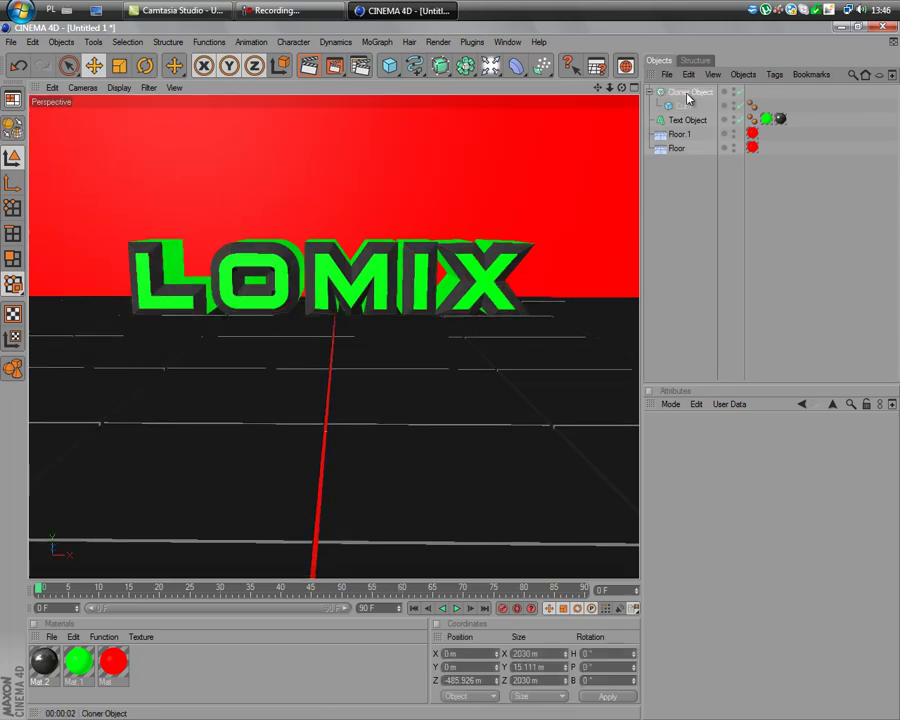
pyautogui.click(688, 93)
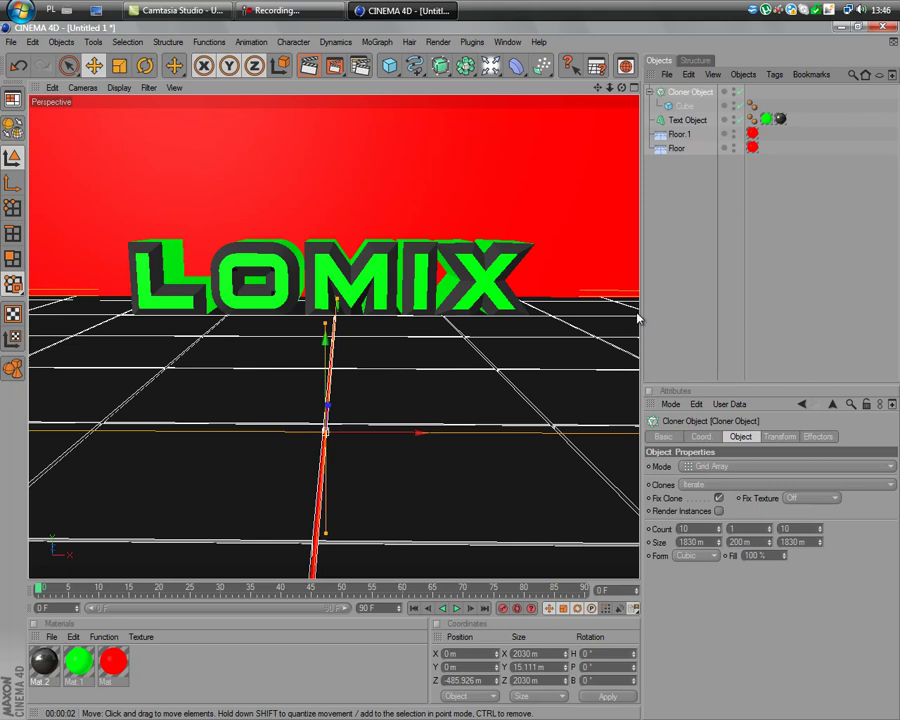
# Copy the floor cloner, pitch the copy to 90° and drag it back behind LOMIX as a wall
pyautogui.hotkey('ctrl', 'c')
pyautogui.hotkey('ctrl', 'v')
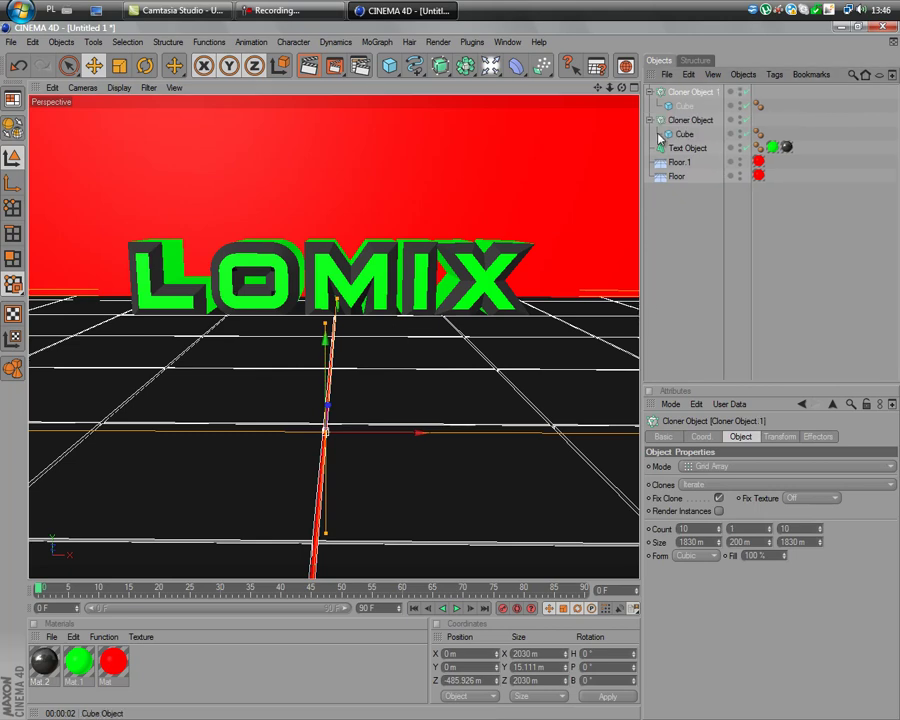
pyautogui.click(588, 667)
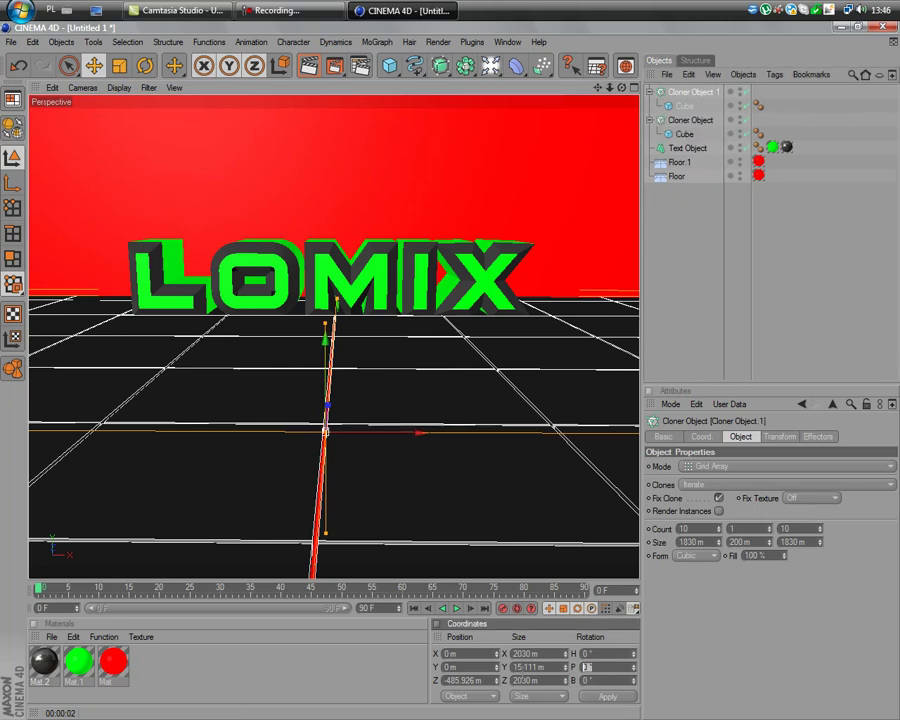
pyautogui.write('90')
pyautogui.press('Return')
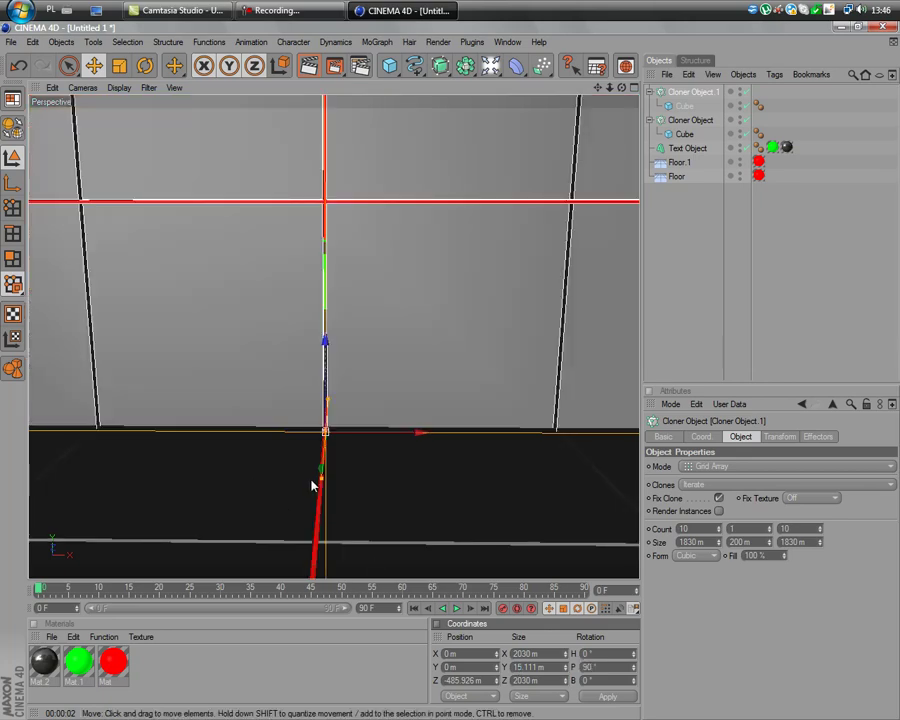
pyautogui.moveTo(313, 482); pyautogui.dragTo(451, 376)
# Lower the dark Mat.2 material's reflection brightness to 10%
pyautogui.click(732, 333)
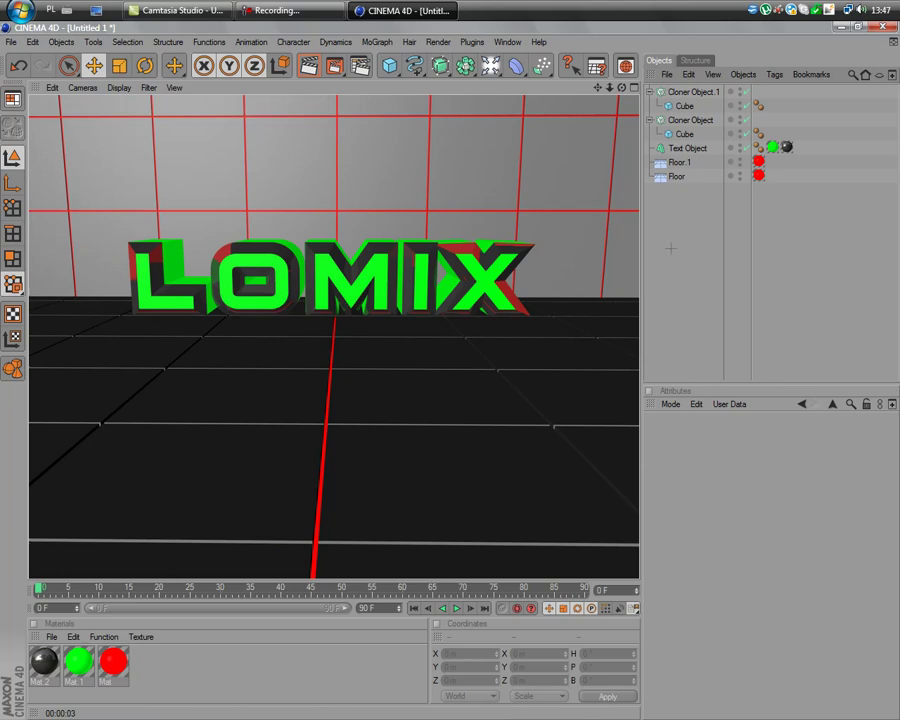
pyautogui.click(45, 662)
pyautogui.doubleClick(45, 662)
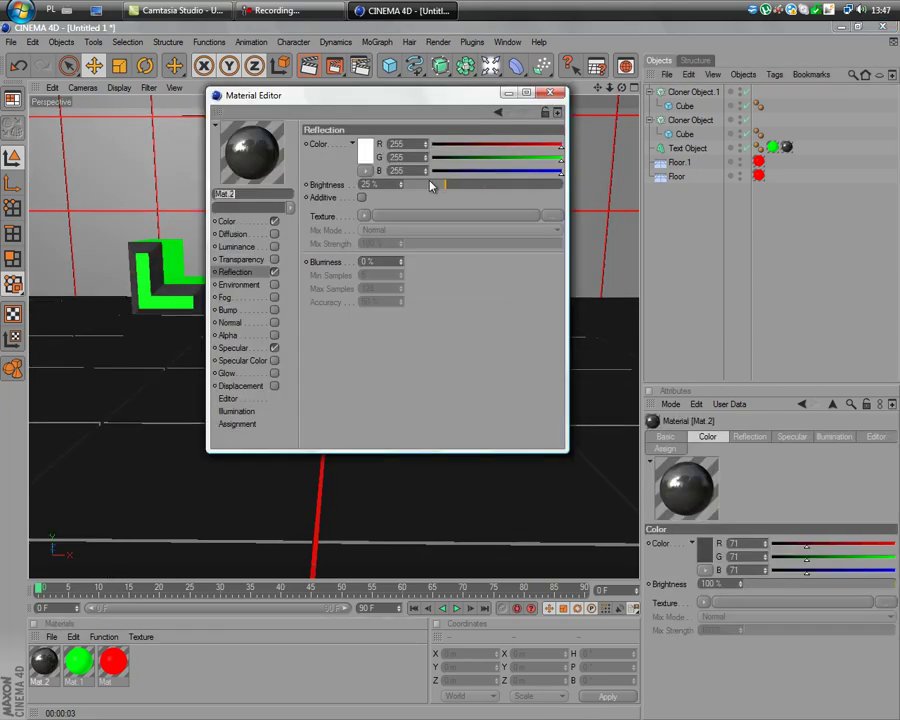
pyautogui.moveTo(432, 186); pyautogui.dragTo(422, 185)
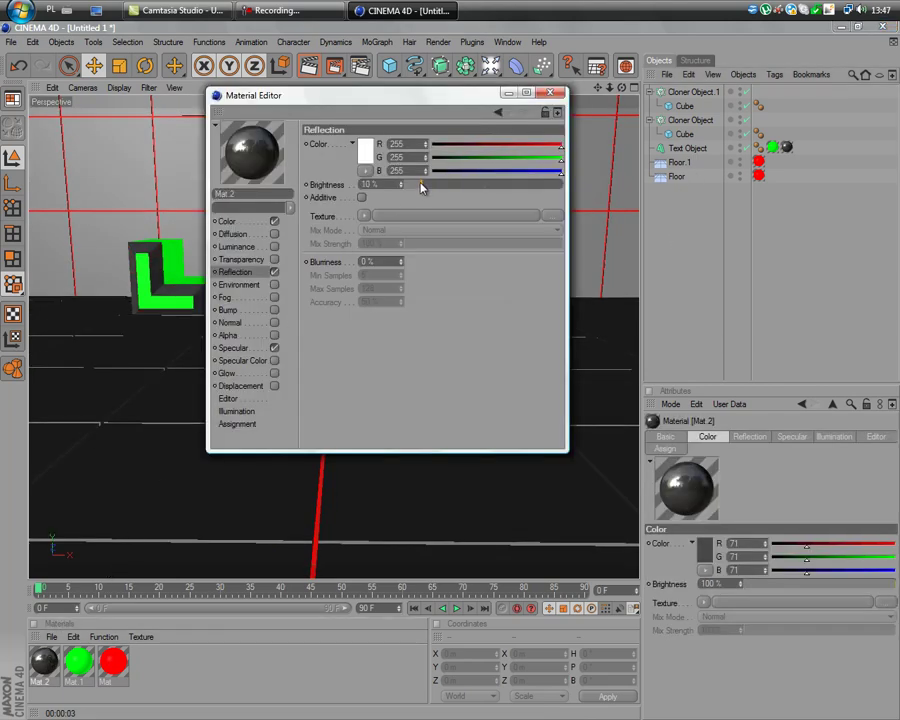
pyautogui.click(548, 94)
# Turn off luminance on the red Mat material
pyautogui.doubleClick(113, 662)
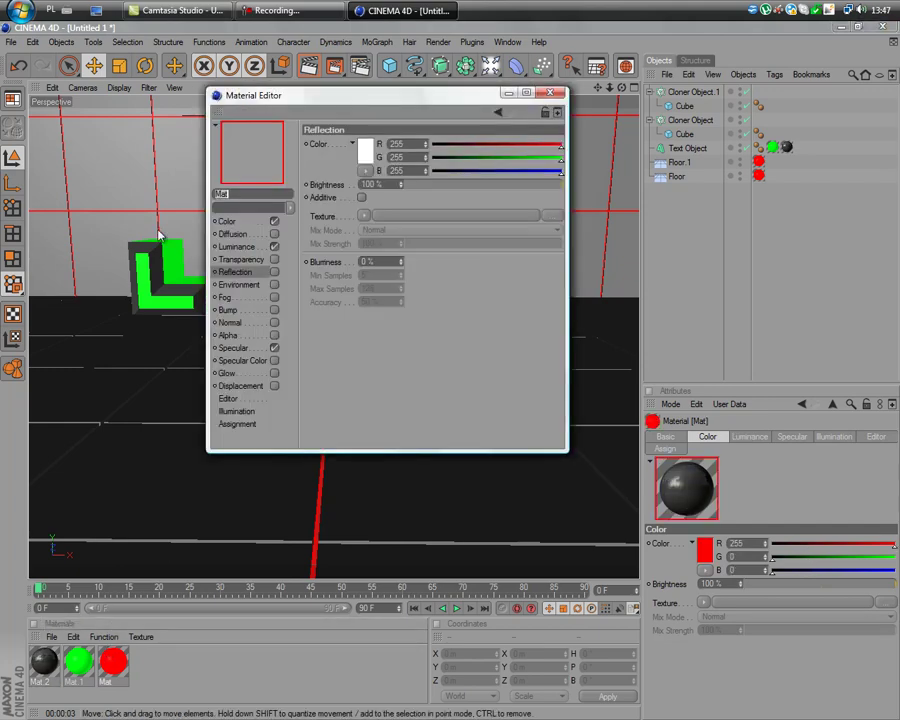
pyautogui.click(235, 233)
pyautogui.click(275, 246)
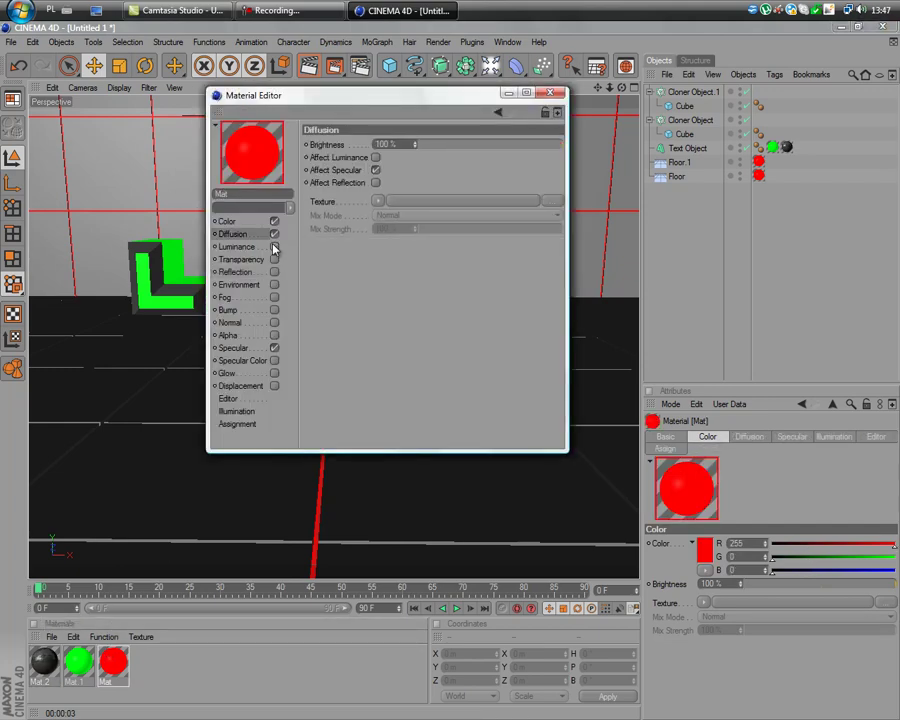
pyautogui.click(548, 94)
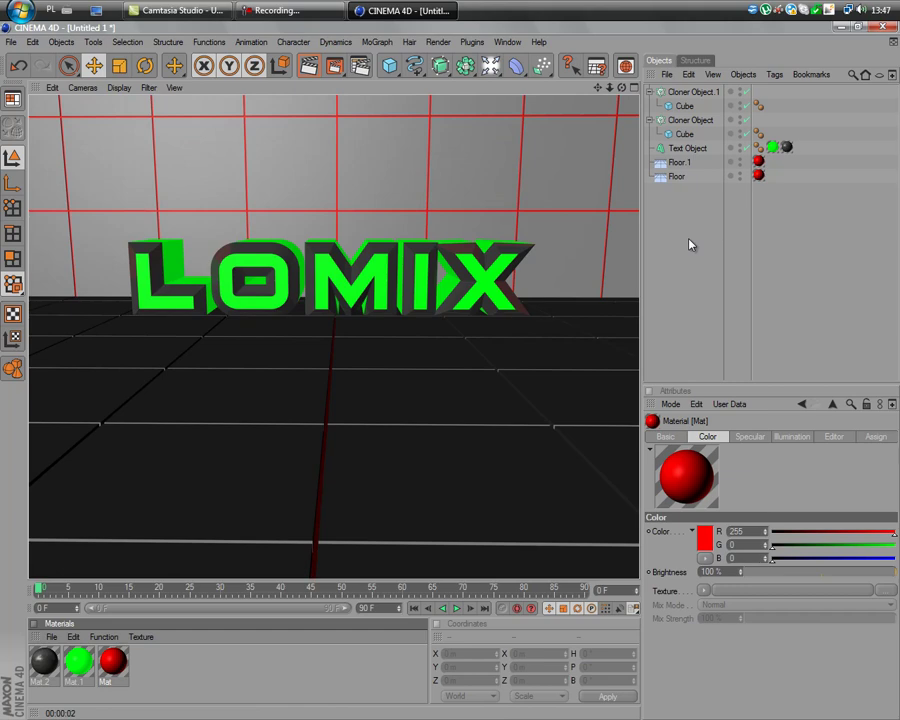
# Create material Mat.3 with pure white colour and low-strength reflection
pyautogui.doubleClick(169, 675)
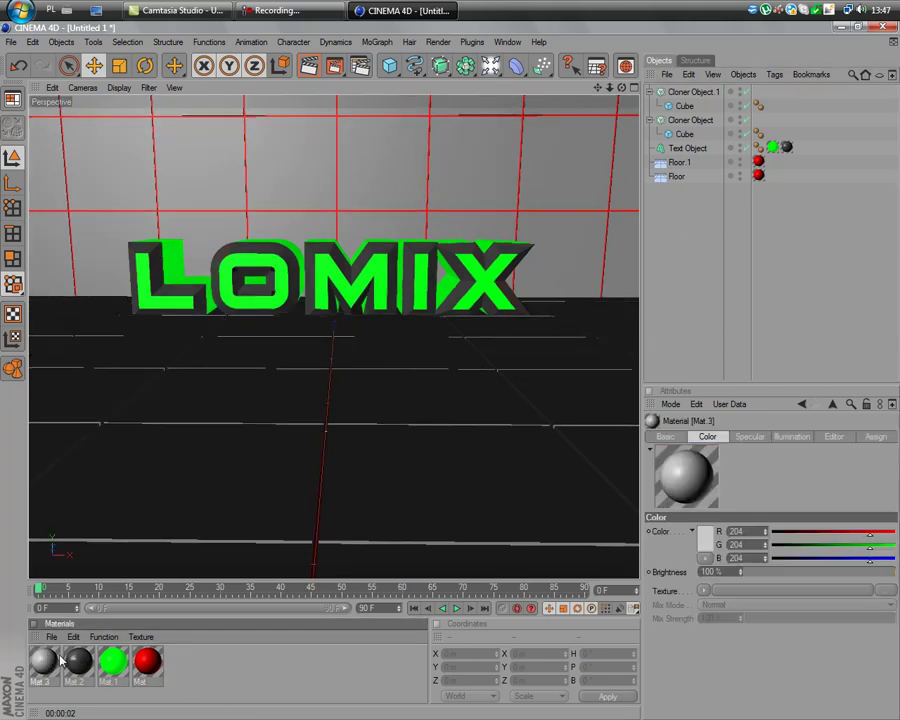
pyautogui.doubleClick(45, 661)
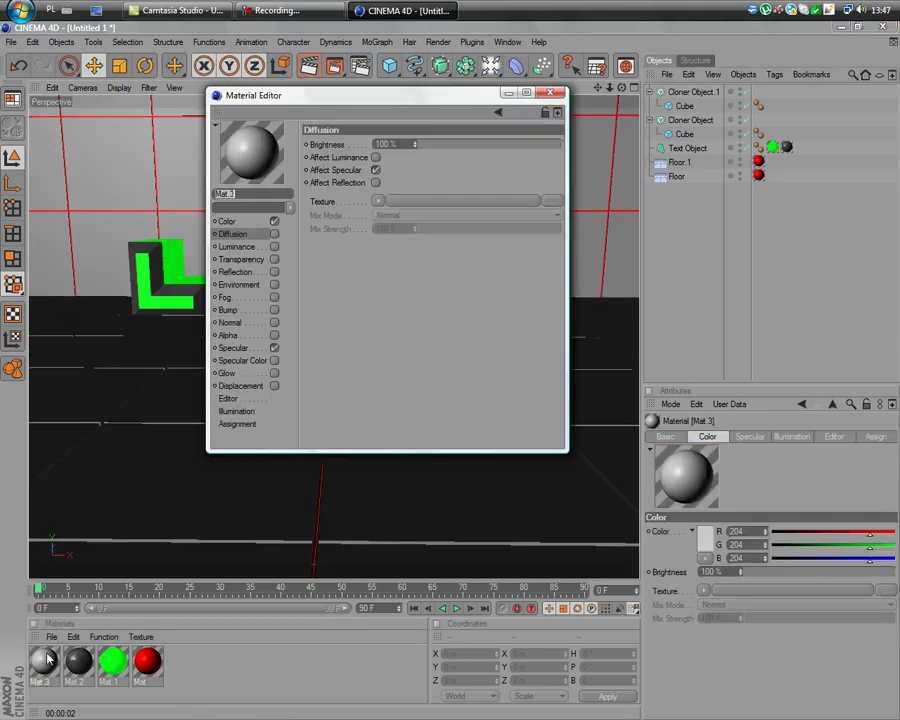
pyautogui.click(228, 221)
pyautogui.click(362, 151)
pyautogui.click(346, 205)
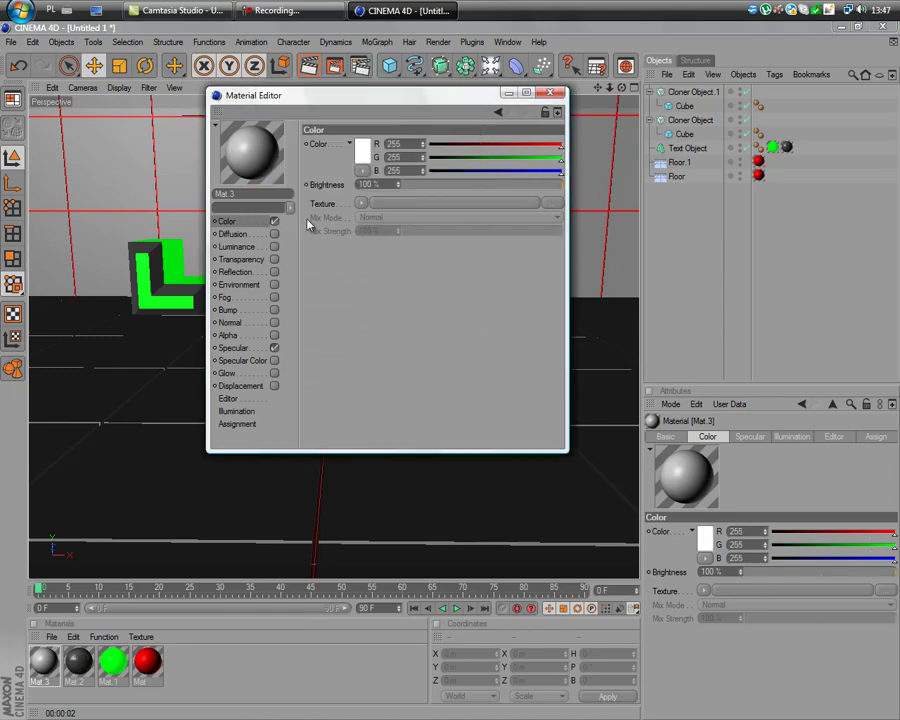
pyautogui.click(274, 271)
pyautogui.moveTo(410, 190); pyautogui.dragTo(444, 187)
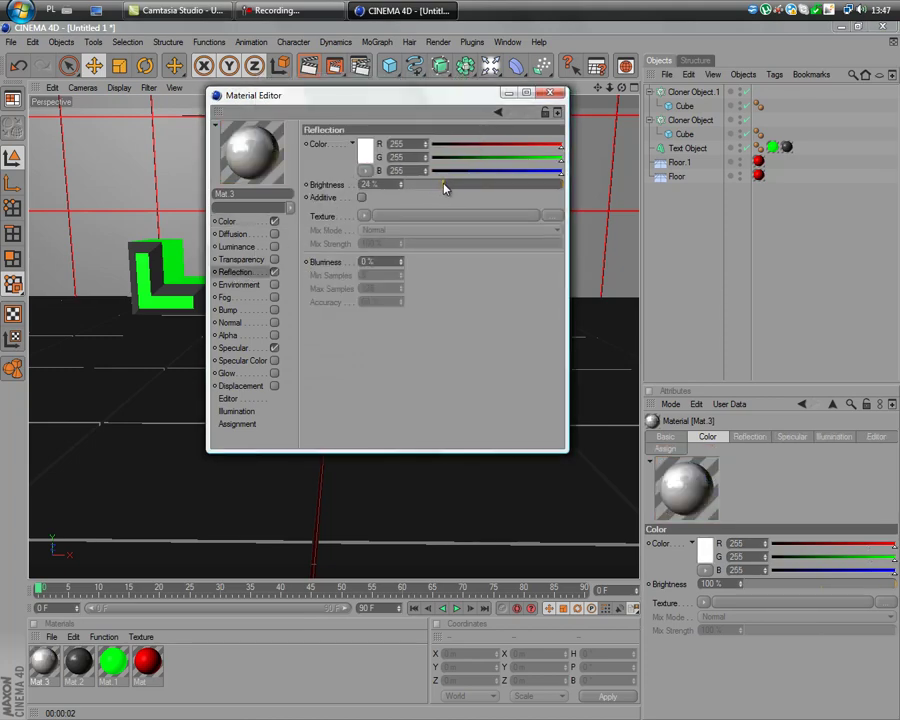
# Enable Mat.3's luminance at about 22% and apply it to the floor cloner
pyautogui.click(229, 221)
pyautogui.click(364, 152)
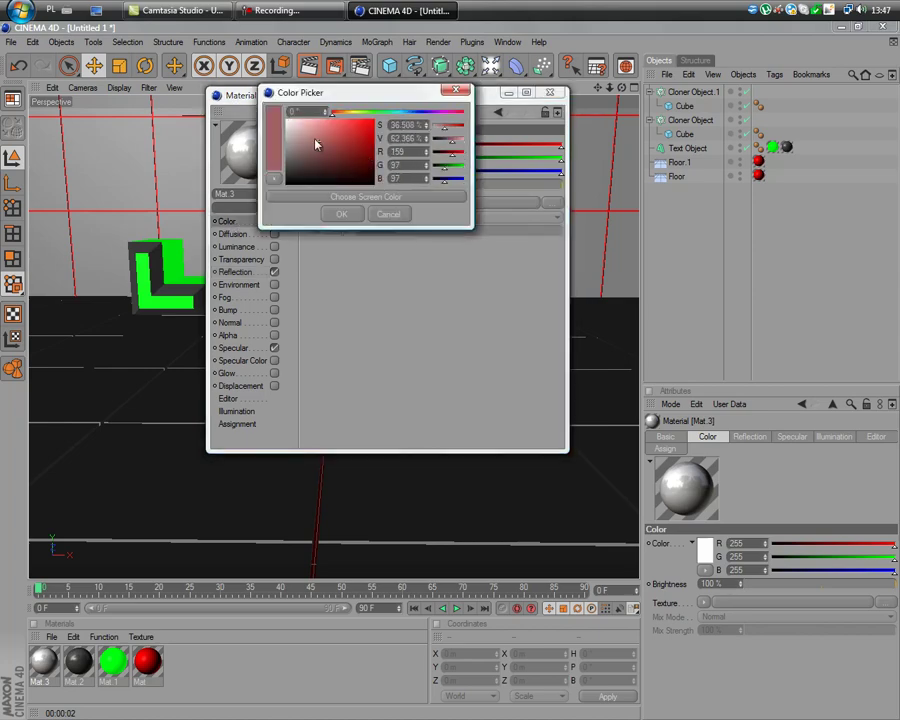
pyautogui.click(343, 214)
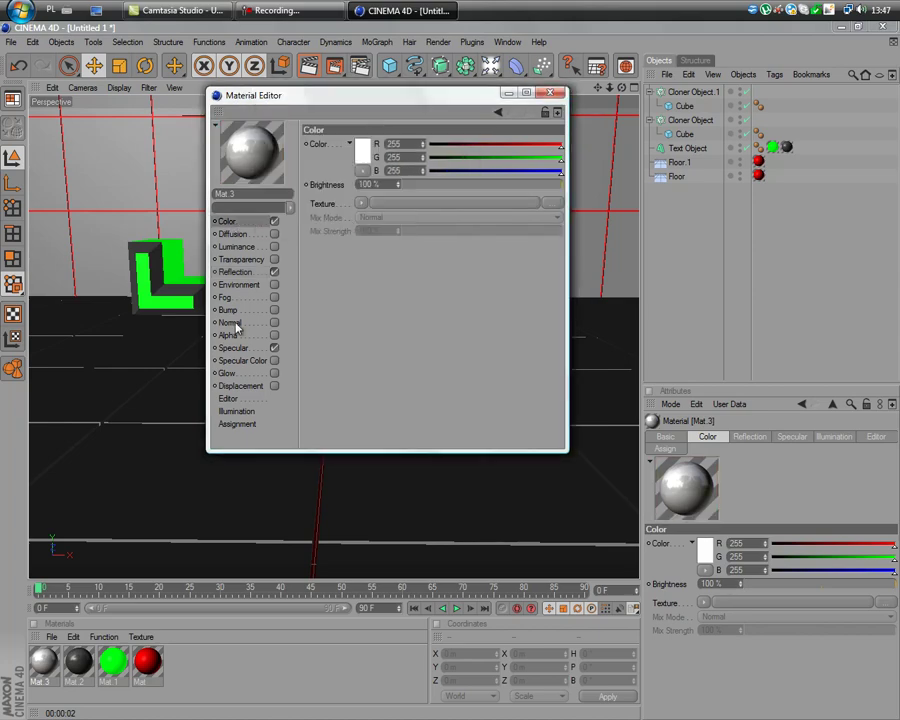
pyautogui.click(252, 261)
pyautogui.click(270, 284)
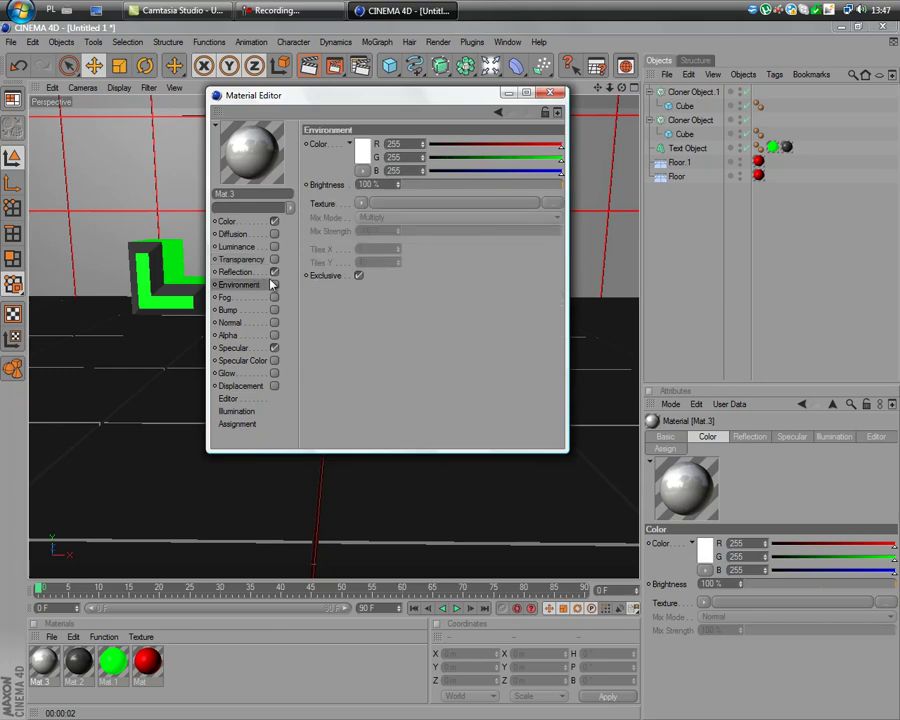
pyautogui.click(274, 246)
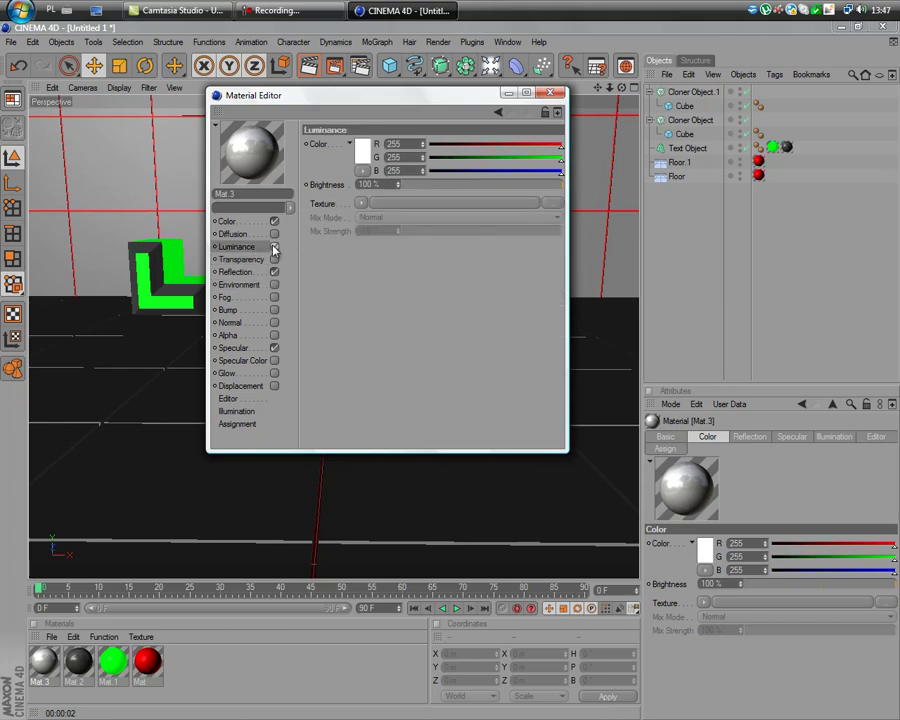
pyautogui.click(437, 186)
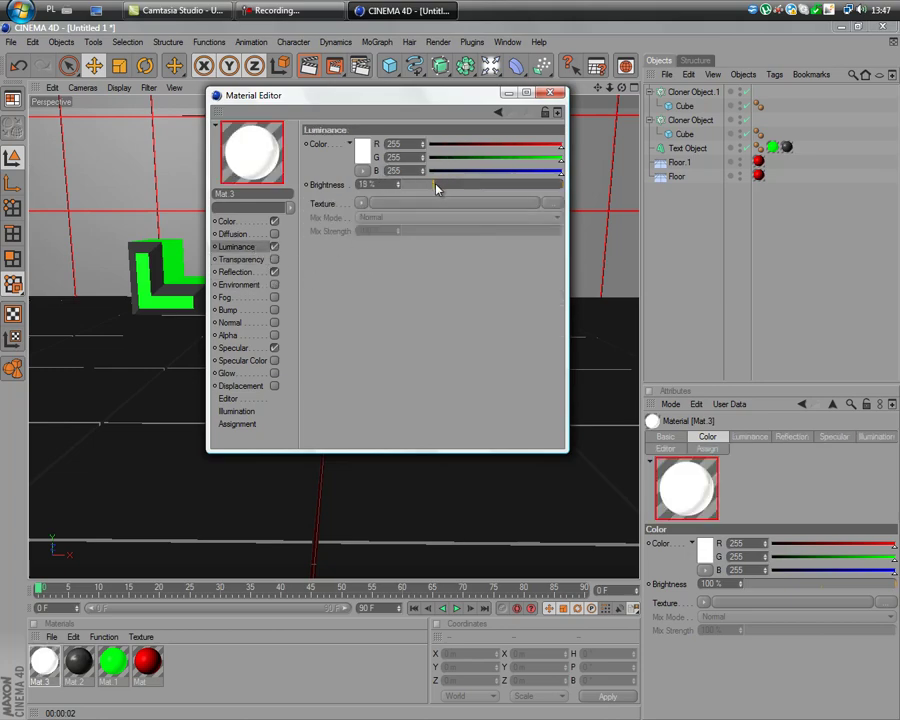
pyautogui.click(549, 93)
pyautogui.moveTo(157, 537); pyautogui.dragTo(52, 456)
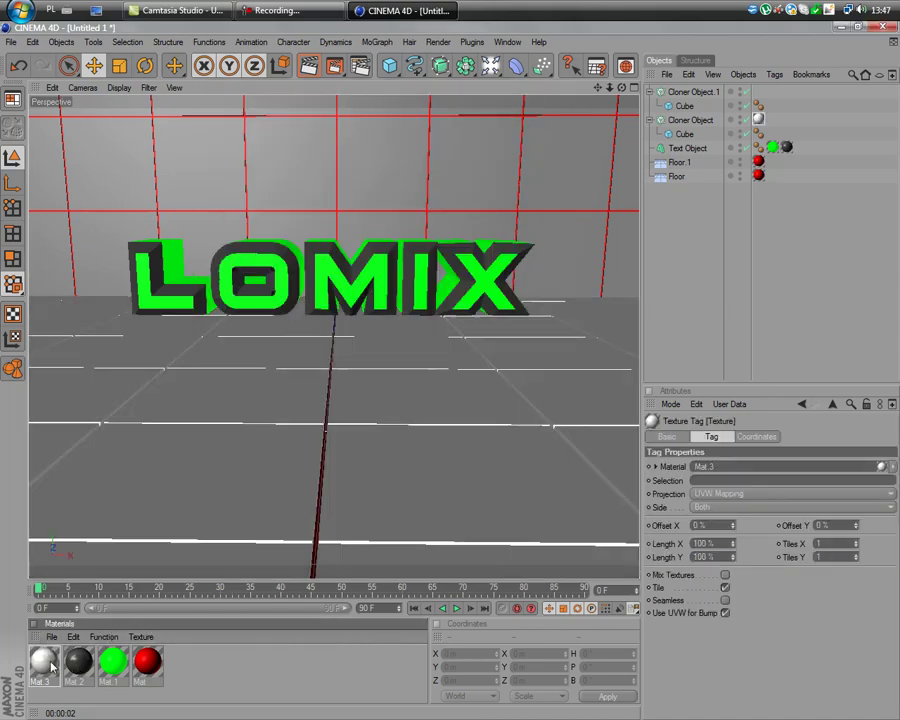
# Apply the Mat.3 tag to the wall cloner Cloner Object.1 and render the view
pyautogui.moveTo(697, 123); pyautogui.dragTo(705, 90)
pyautogui.click(685, 220)
pyautogui.hotkey('ctrl', 'r')
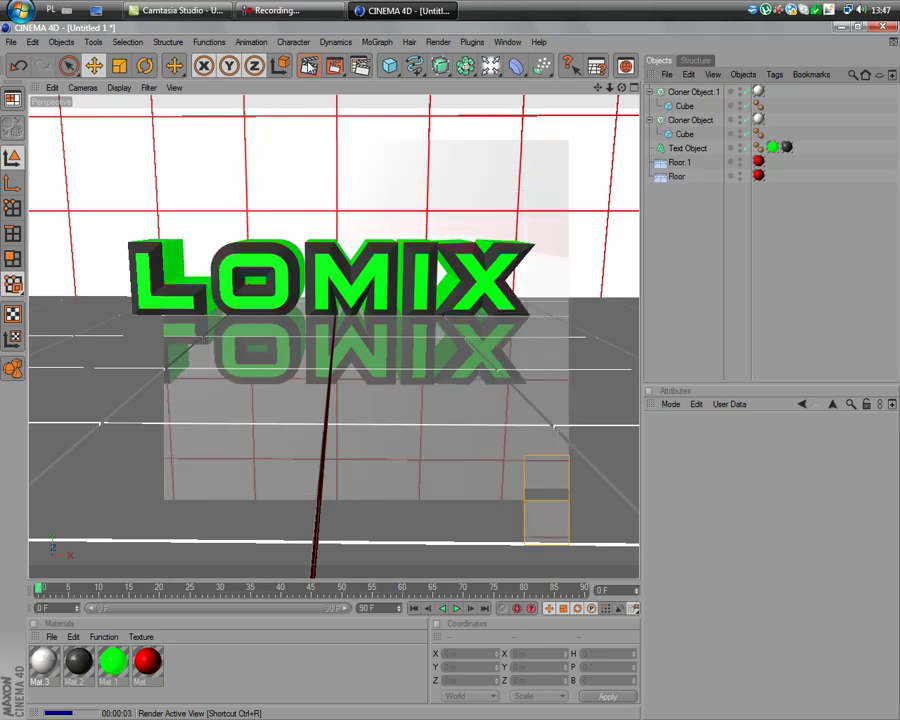
pyautogui.click(679, 221)
# Raise the LOMIX text slightly on Y and render to check the floor reflection
pyautogui.click(685, 148)
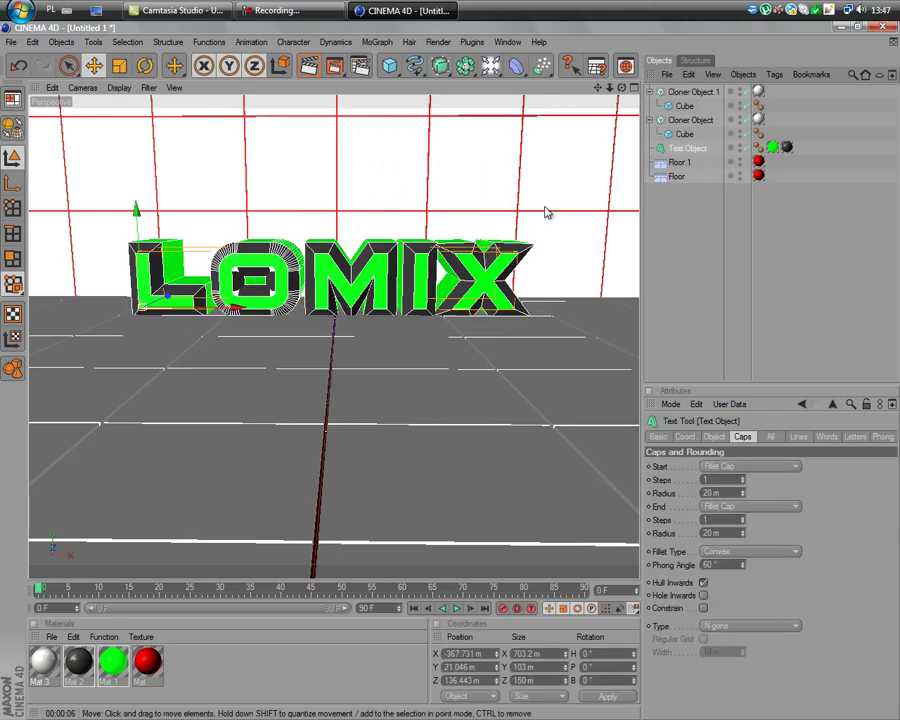
pyautogui.moveTo(140, 245); pyautogui.dragTo(140, 238)
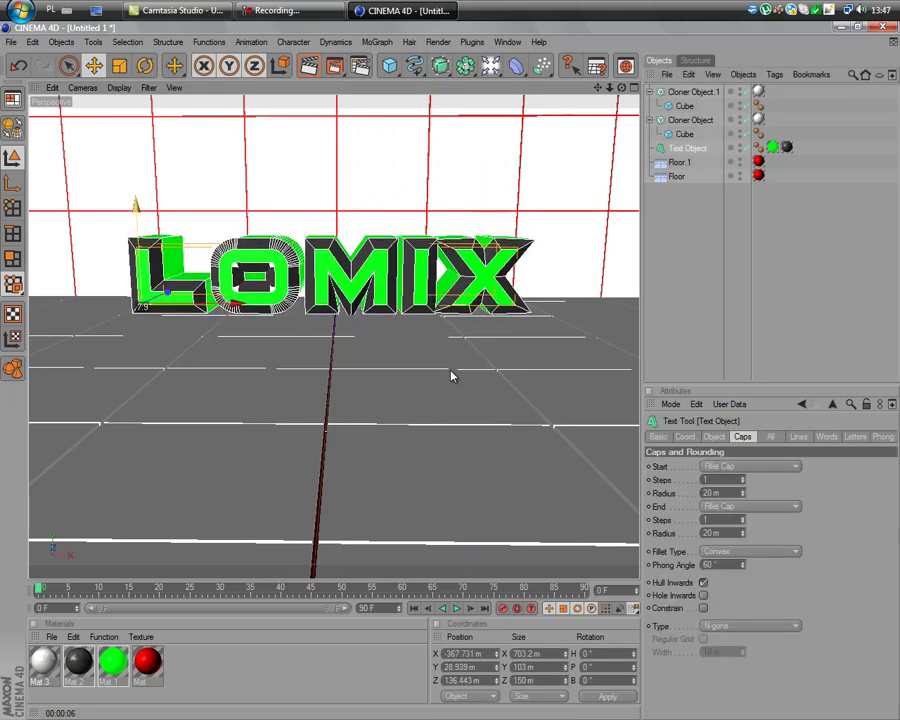
pyautogui.click(683, 251)
pyautogui.click(316, 74)
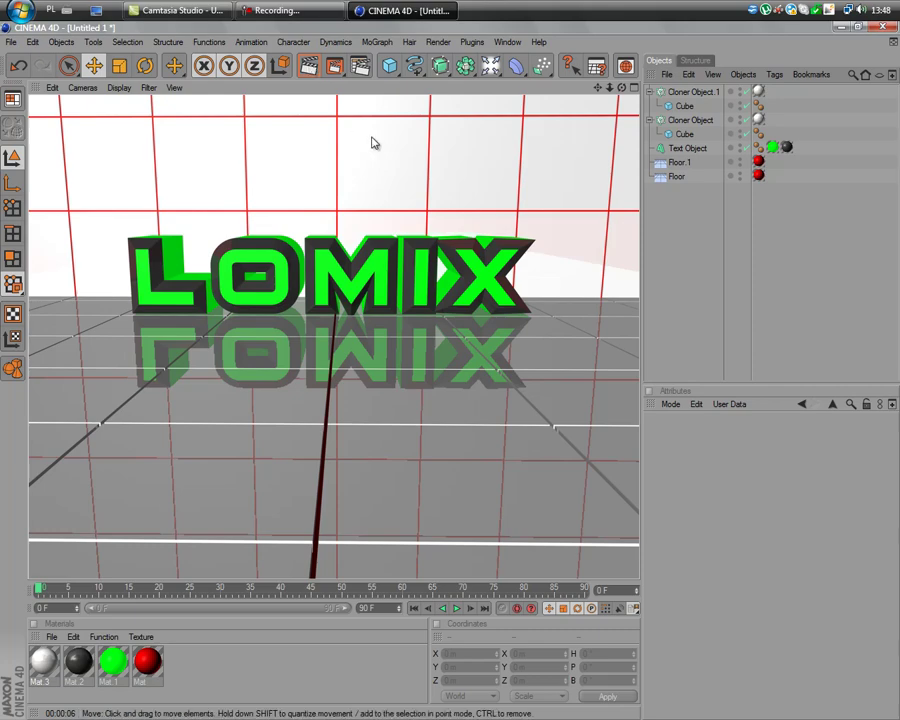
pyautogui.click(361, 66)
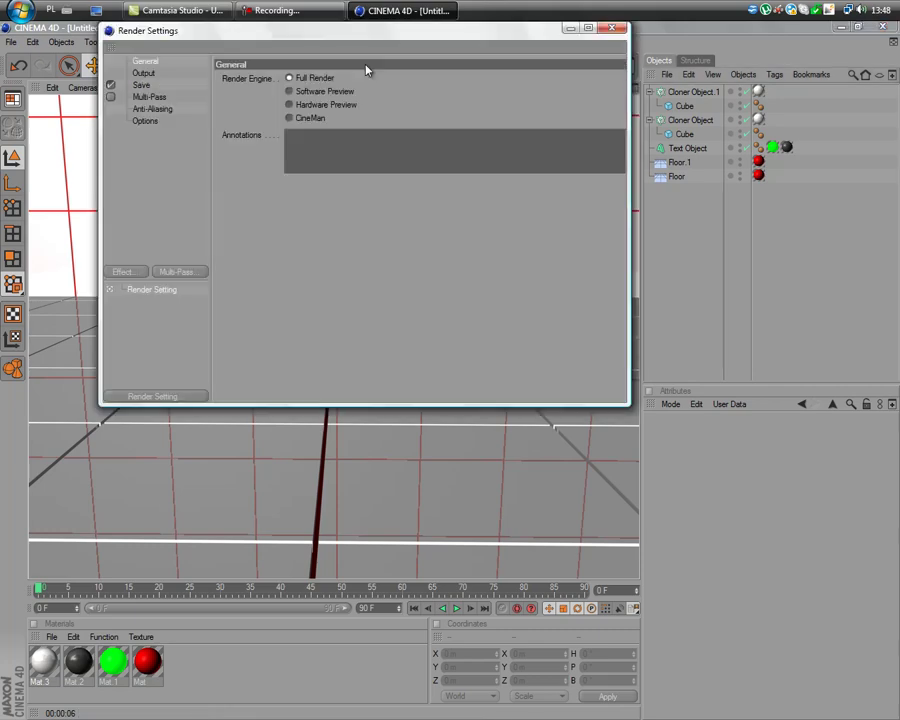
# Set the render output width to 1280 and height to 1024
pyautogui.click(144, 73)
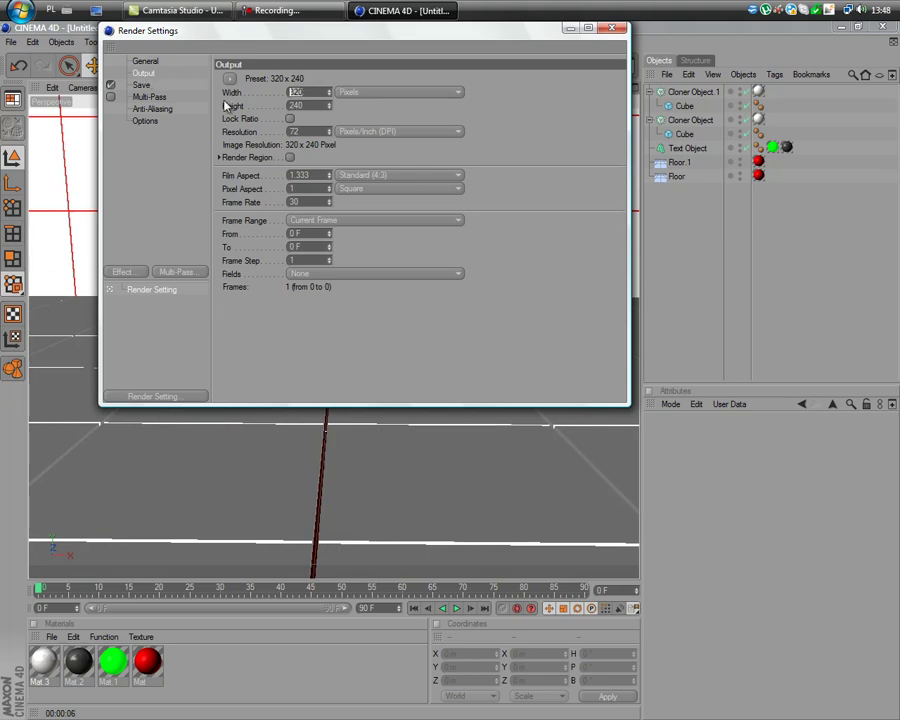
pyautogui.write('1280')
pyautogui.press('Tab')
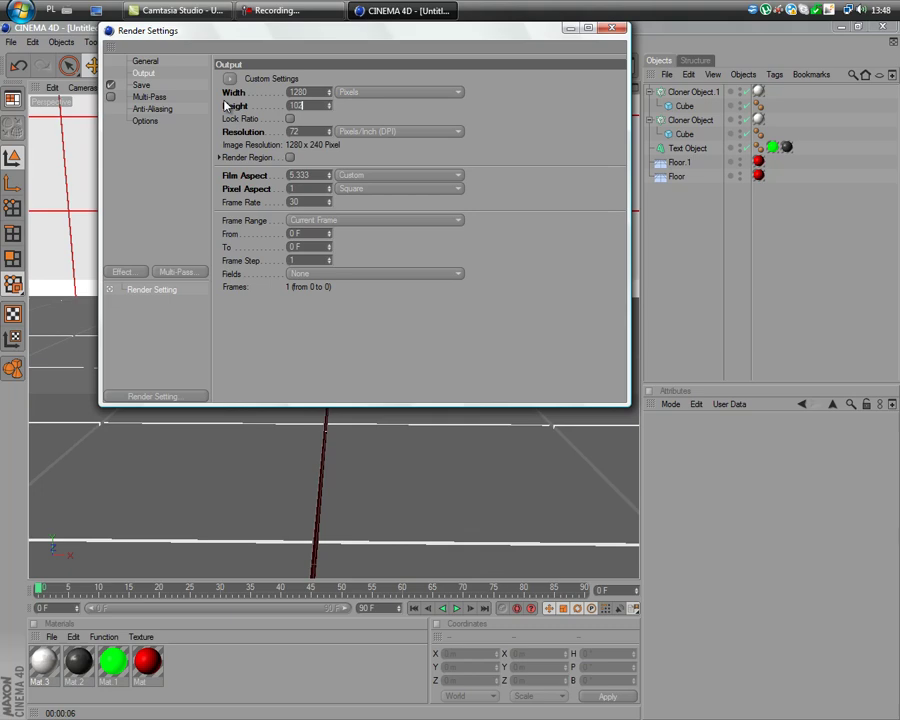
pyautogui.write('1024')
# Try JPEG, PNG and PSD save formats, setting PSD bit depth to 32 Bit/Channel
pyautogui.click(141, 85)
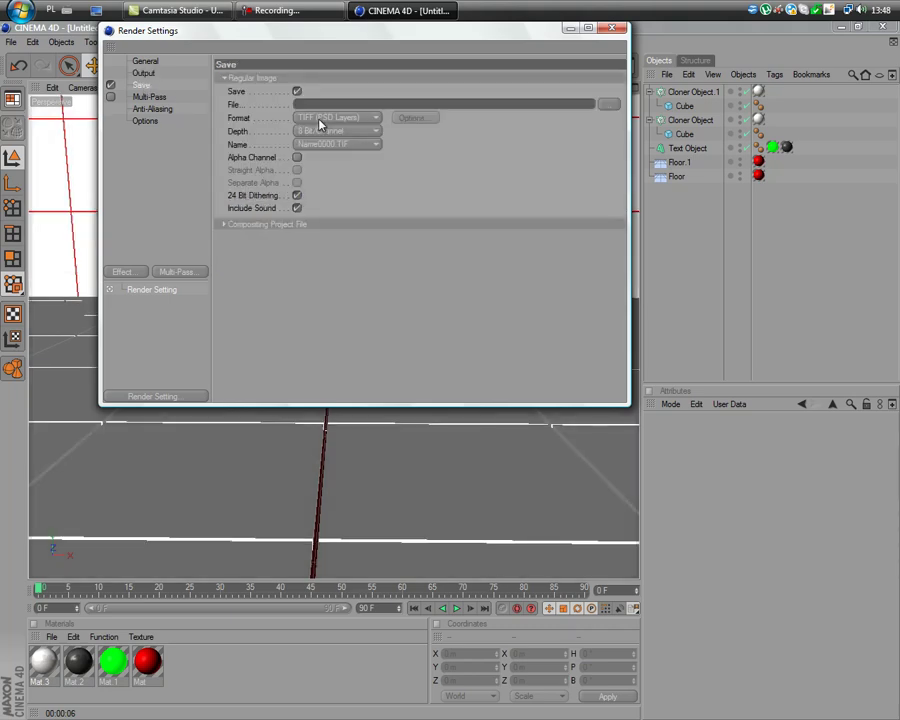
pyautogui.click(330, 117)
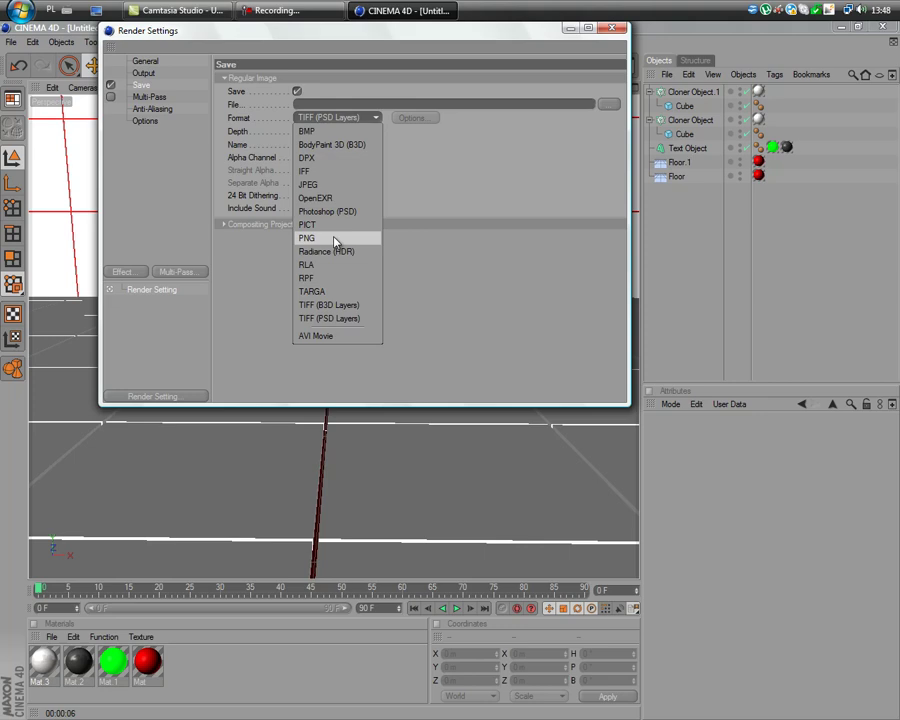
pyautogui.click(328, 185)
pyautogui.click(334, 118)
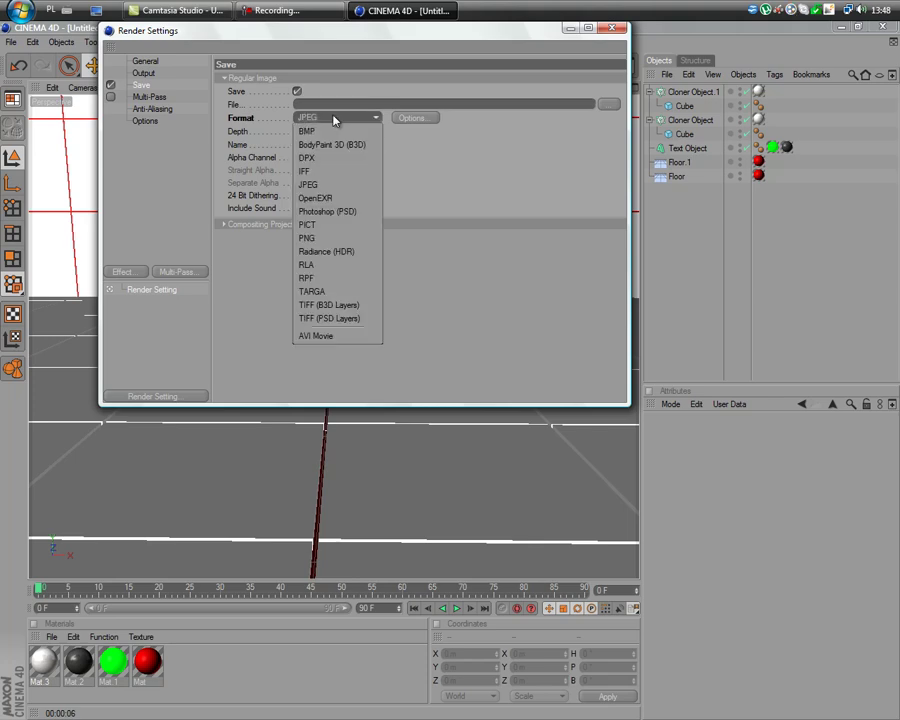
pyautogui.click(307, 238)
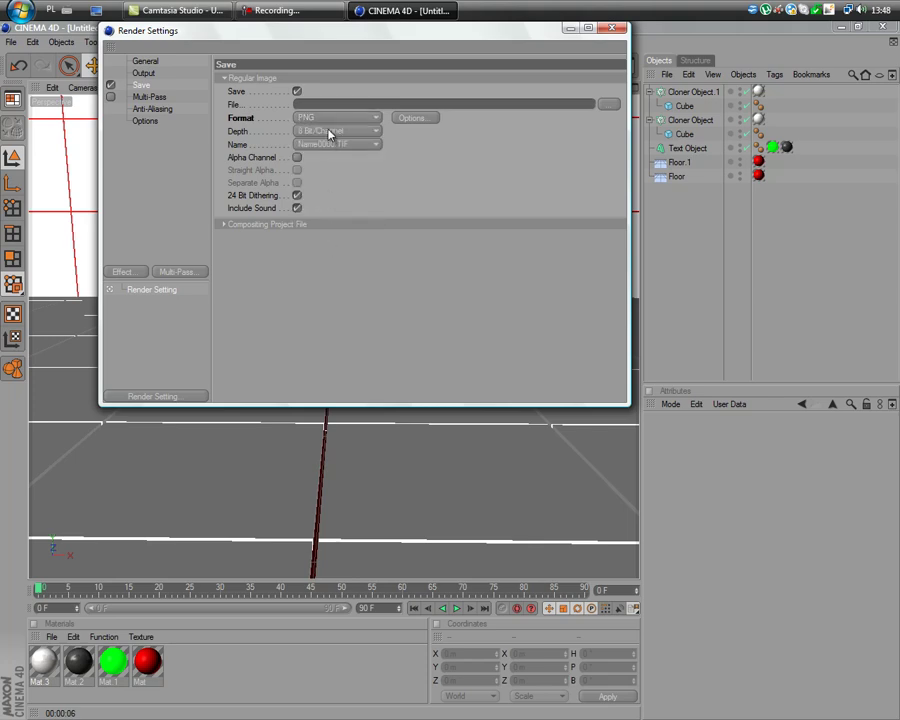
pyautogui.click(330, 131)
pyautogui.click(331, 119)
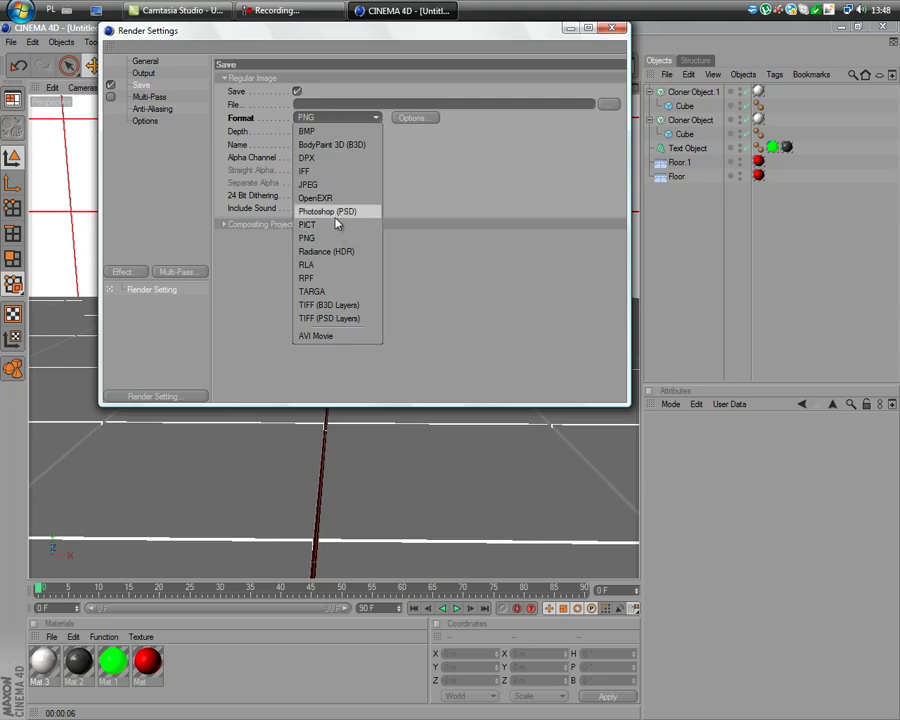
pyautogui.click(336, 212)
pyautogui.click(328, 131)
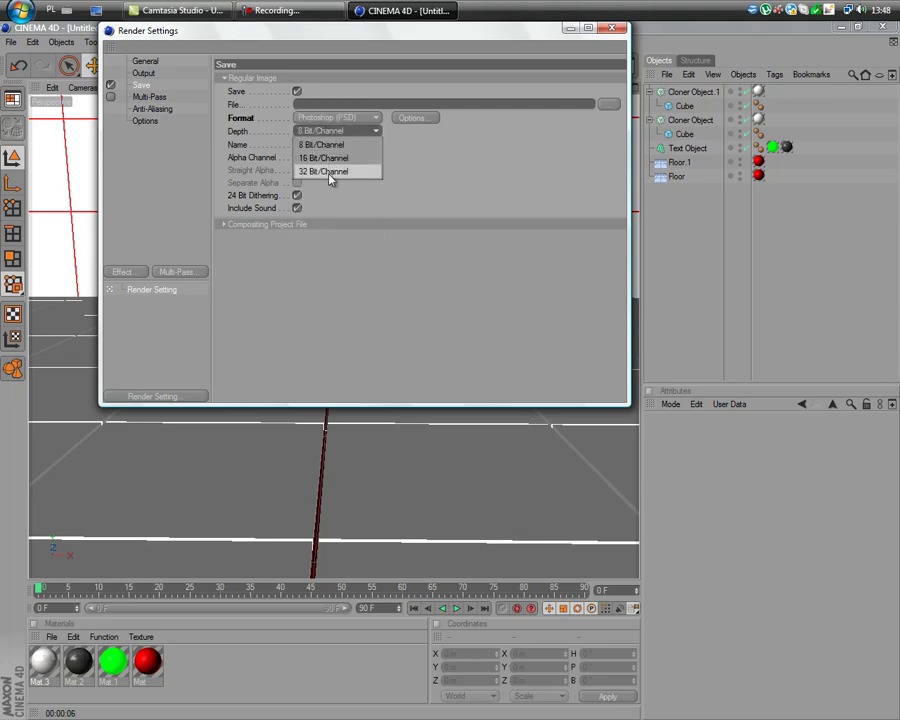
pyautogui.click(331, 174)
# Set the save format back to JPEG with the Name.0000.TIF naming pattern
pyautogui.click(329, 133)
pyautogui.click(330, 121)
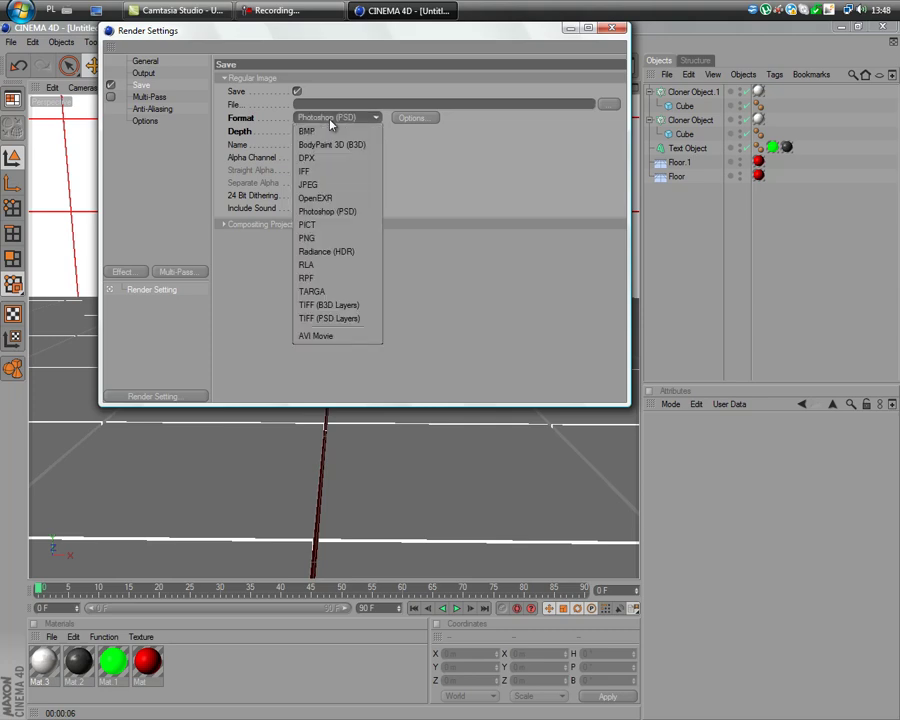
pyautogui.click(337, 185)
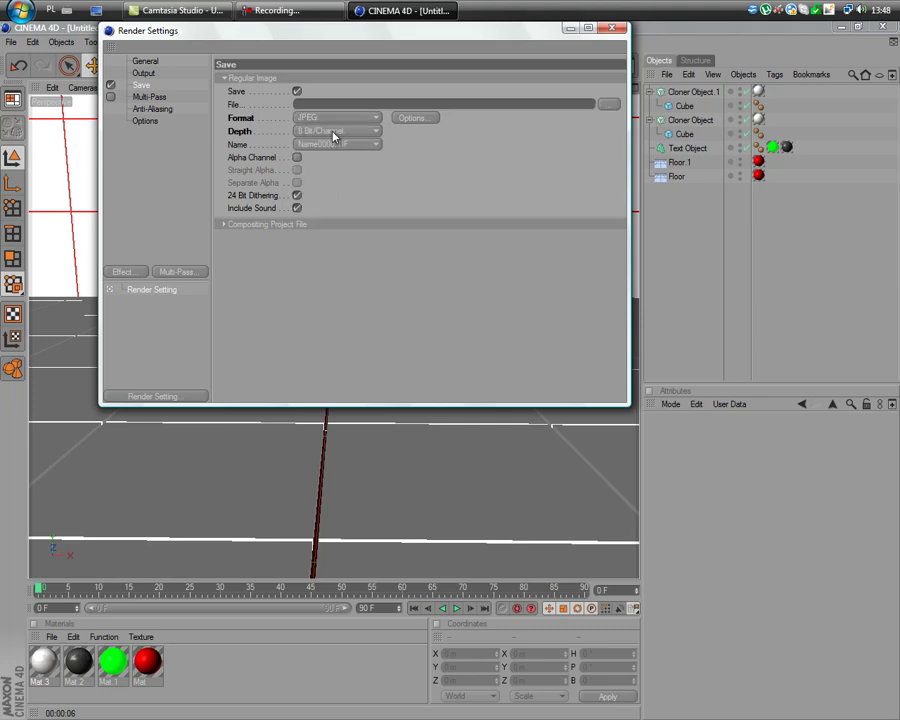
pyautogui.click(335, 144)
pyautogui.click(329, 195)
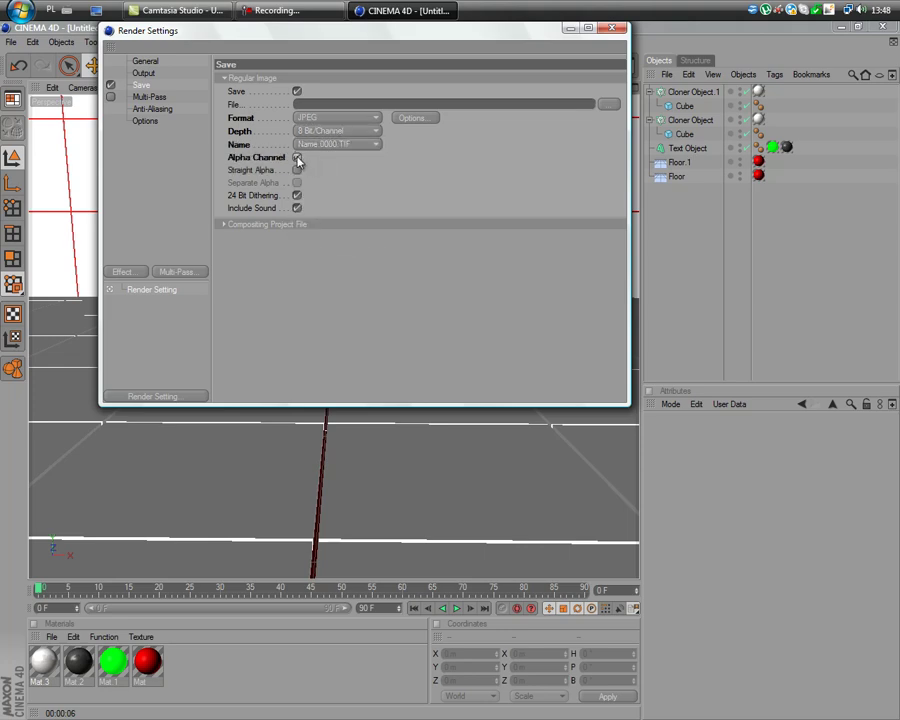
# Add Ambient Occlusion and Global Illumination render effects, then close Render Settings
pyautogui.click(149, 97)
pyautogui.click(124, 272)
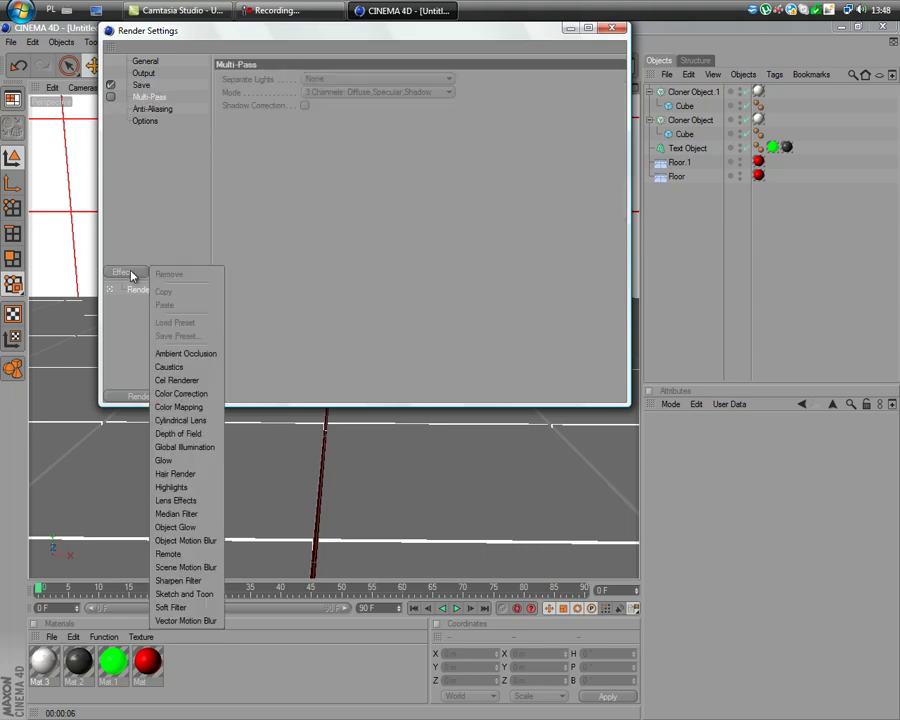
pyautogui.click(188, 355)
pyautogui.click(124, 272)
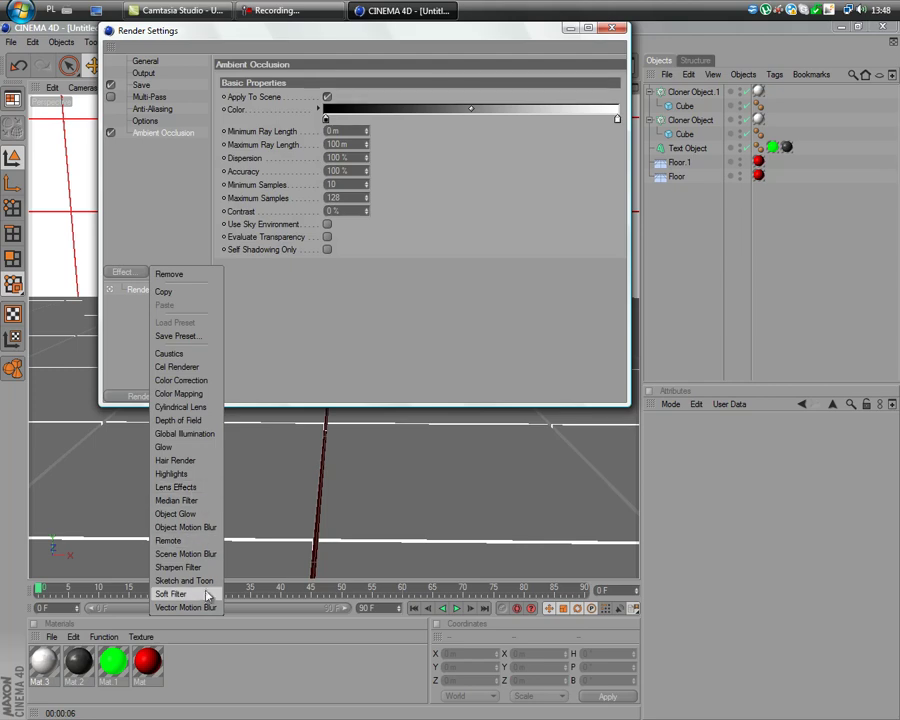
pyautogui.click(184, 433)
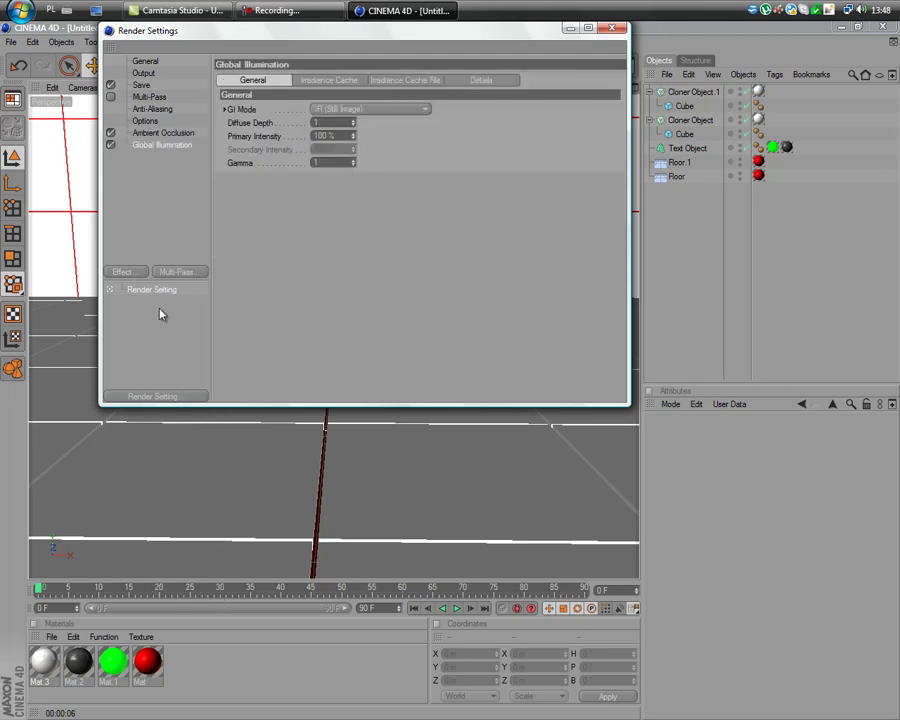
pyautogui.click(174, 271)
pyautogui.click(174, 270)
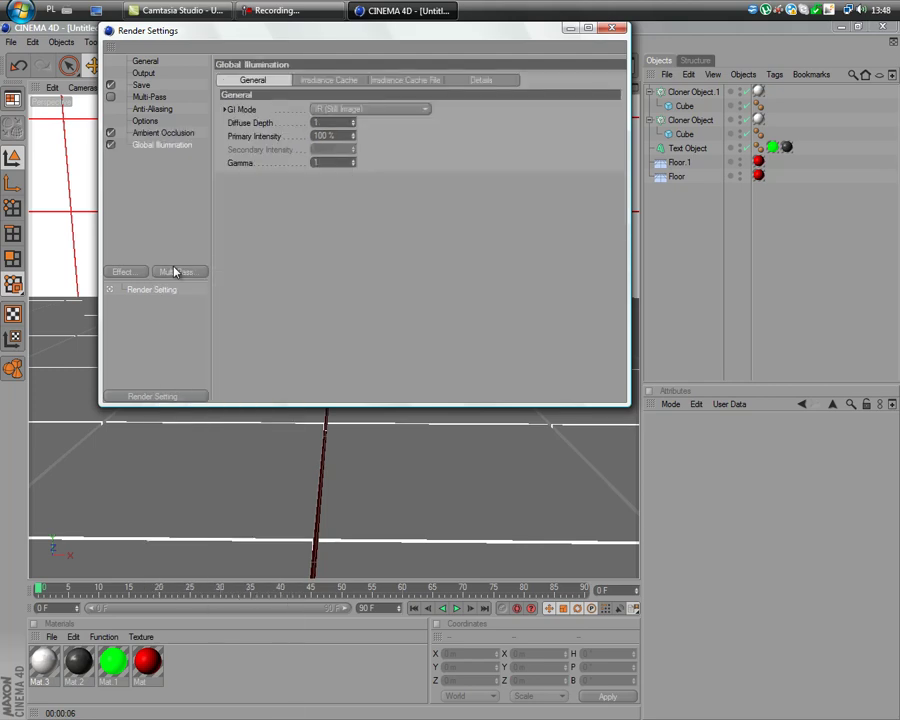
pyautogui.click(612, 28)
# Add a light raised above the text and a camera, previewing the camera's view
pyautogui.click(490, 65)
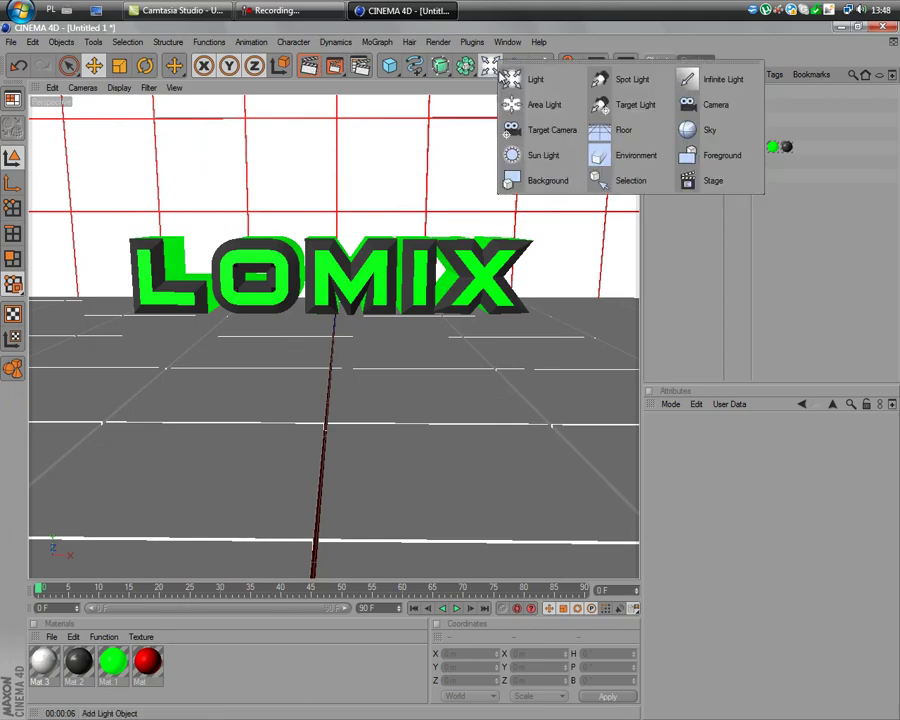
pyautogui.click(521, 84)
pyautogui.moveTo(332, 310); pyautogui.dragTo(335, 160)
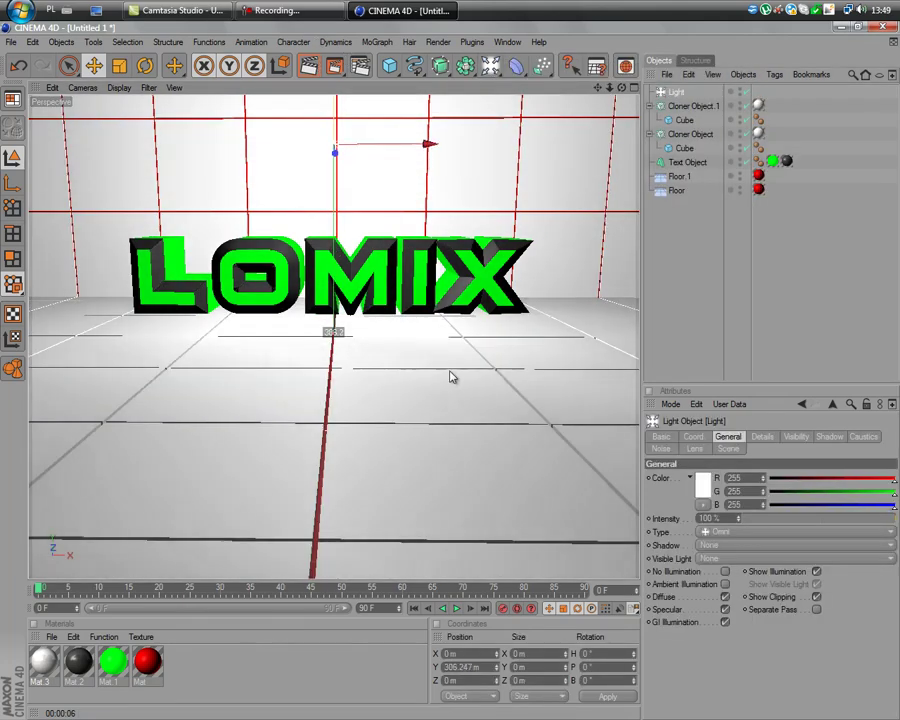
pyautogui.click(490, 65)
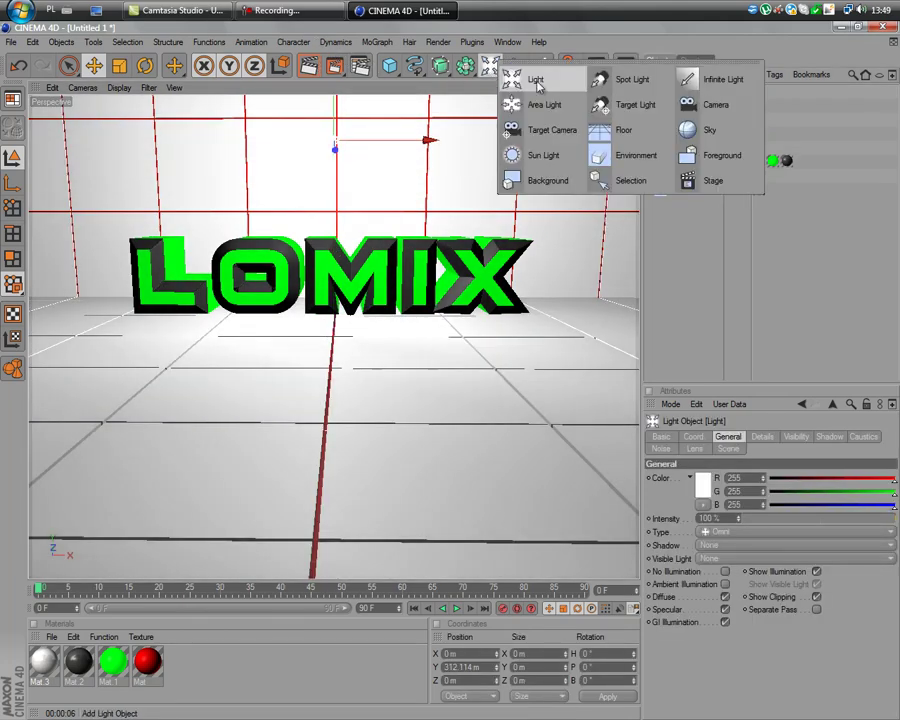
pyautogui.click(680, 104)
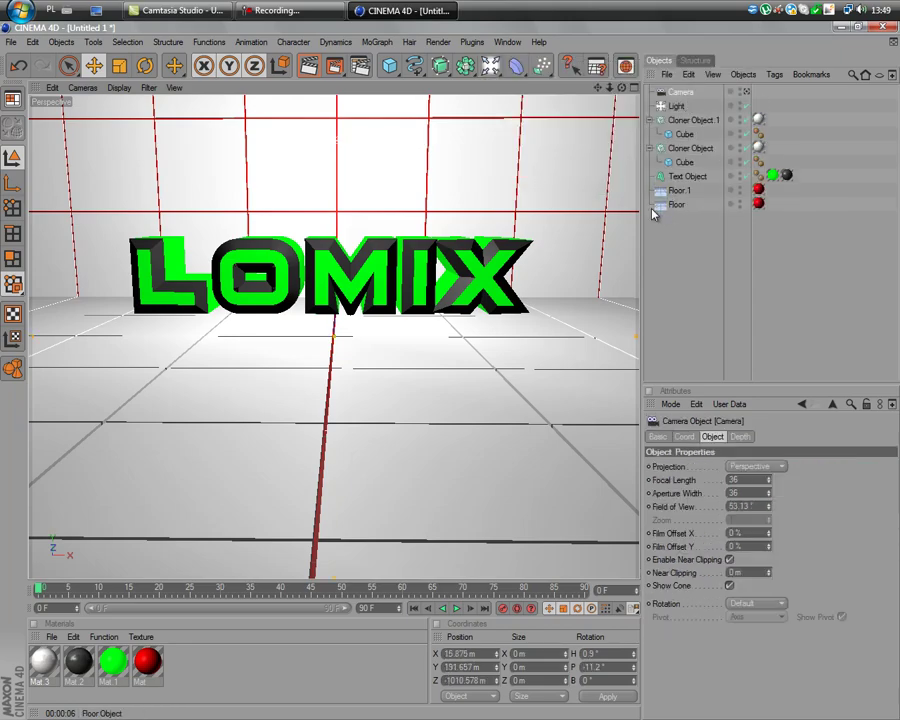
pyautogui.click(681, 233)
pyautogui.scroll(-3, 520, 255)
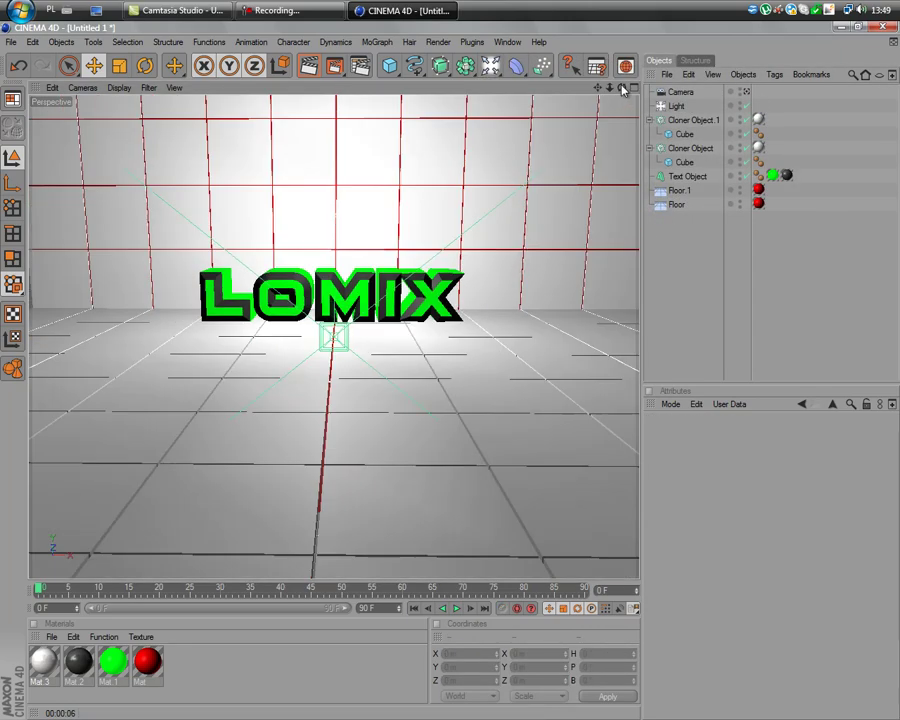
pyautogui.moveTo(622, 88); pyautogui.dragTo(452, 376)
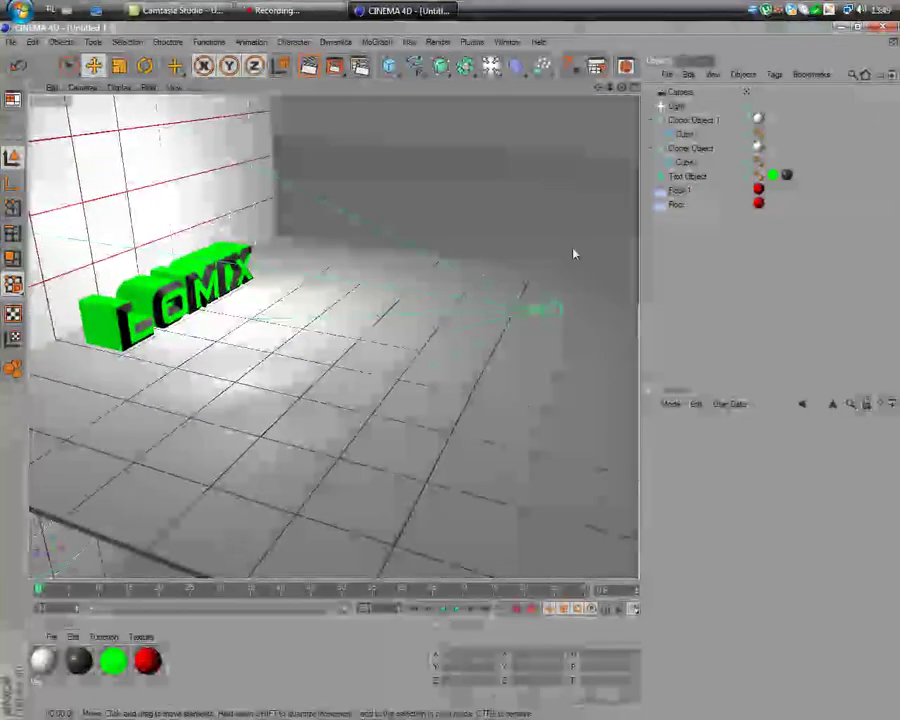
pyautogui.click(748, 93)
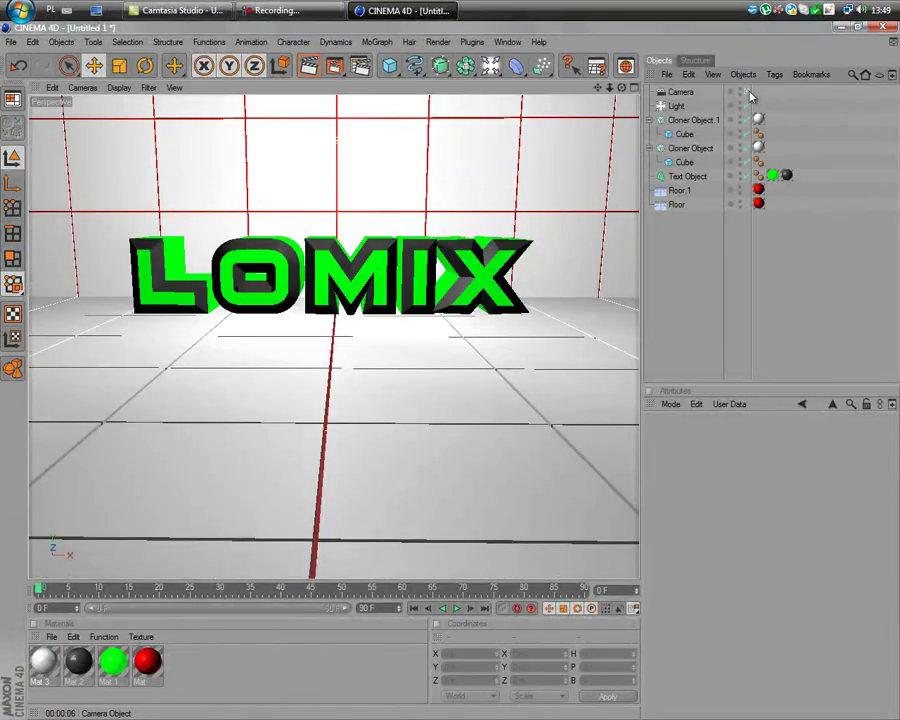
pyautogui.click(748, 93)
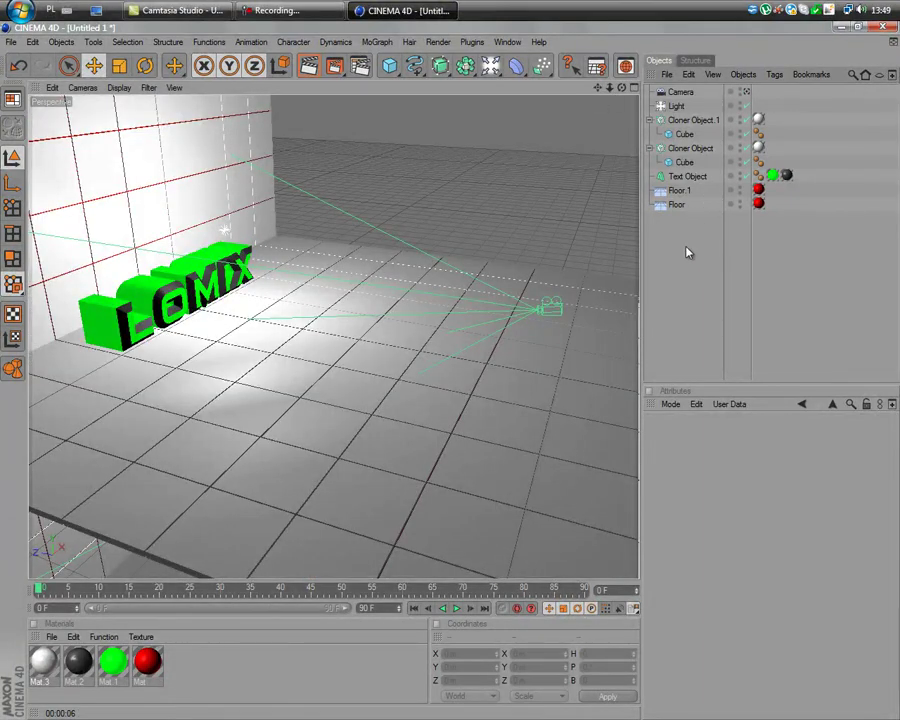
# Move the light up and back to about Y 557.673 m, Z −1361.202 m, and dim it to 85%
pyautogui.click(677, 105)
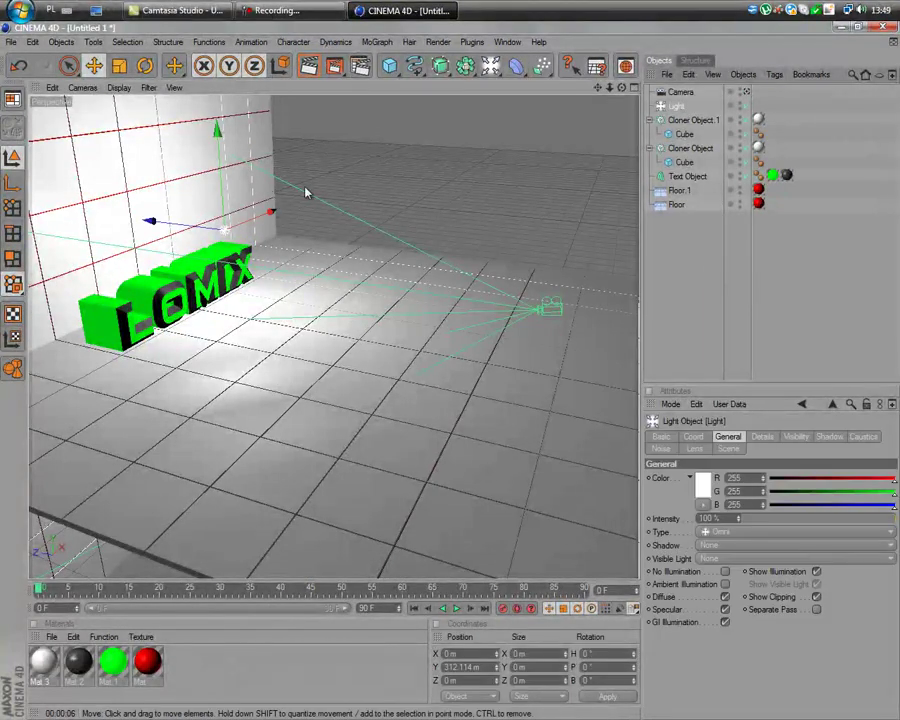
pyautogui.moveTo(225, 180); pyautogui.dragTo(440, 300)
pyautogui.moveTo(450, 230); pyautogui.dragTo(531, 183)
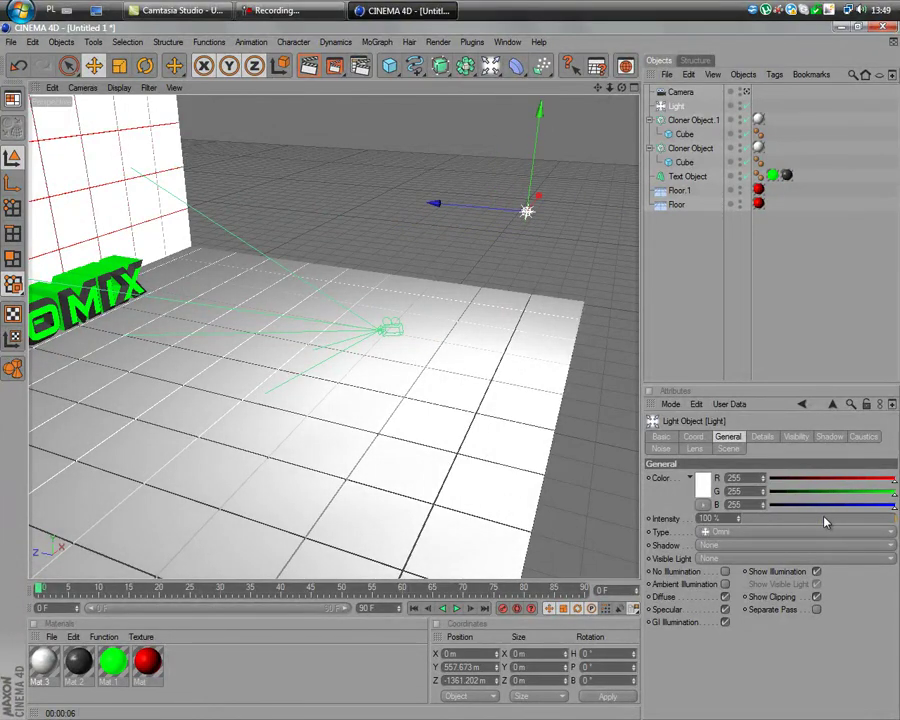
pyautogui.moveTo(738, 518); pyautogui.dragTo(640, 520)
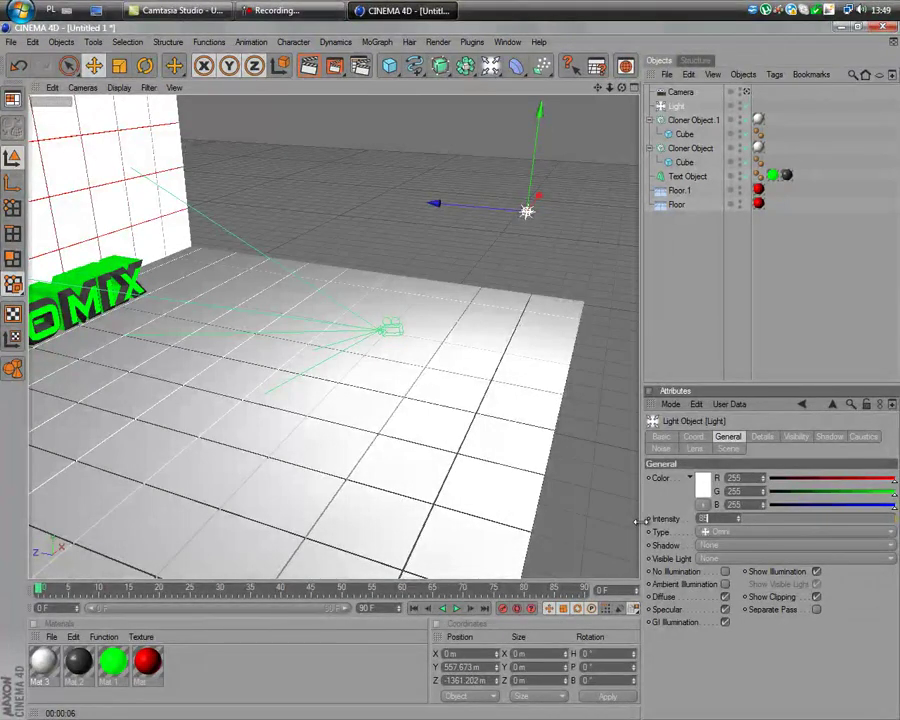
pyautogui.click(700, 280)
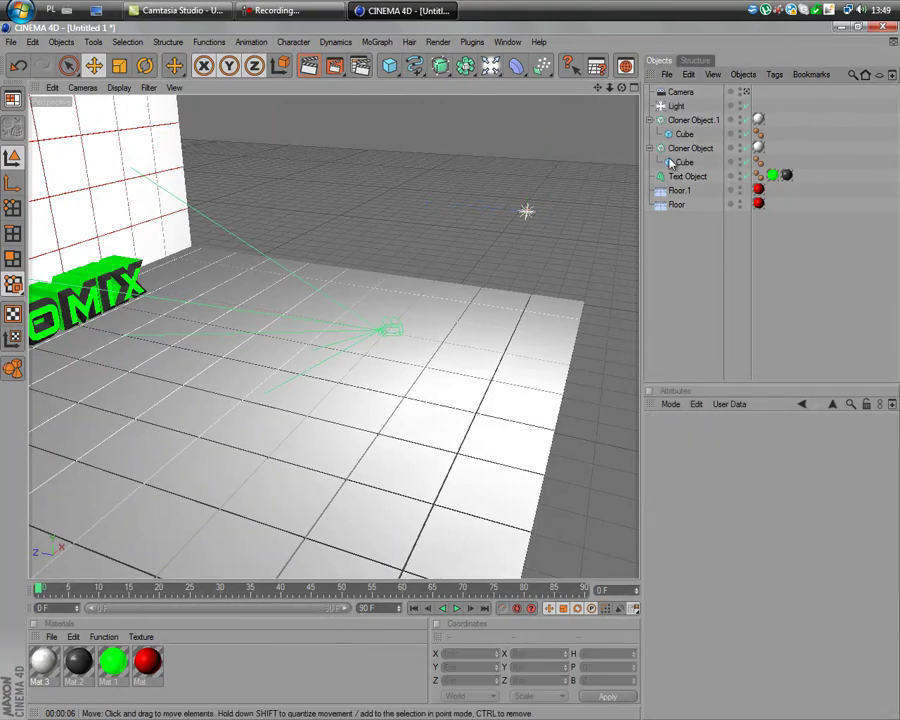
pyautogui.click(746, 92)
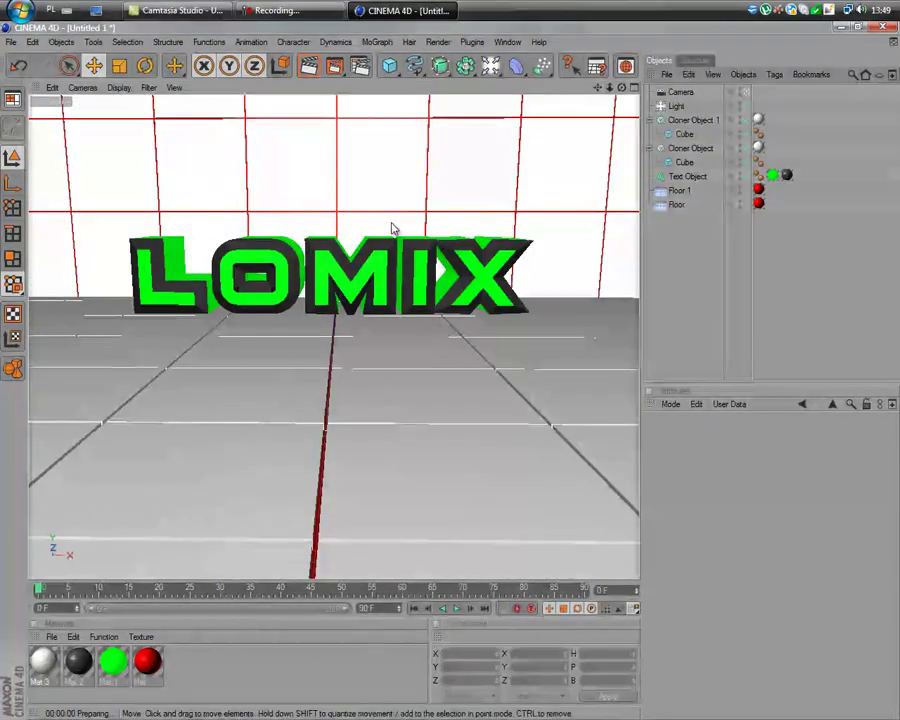